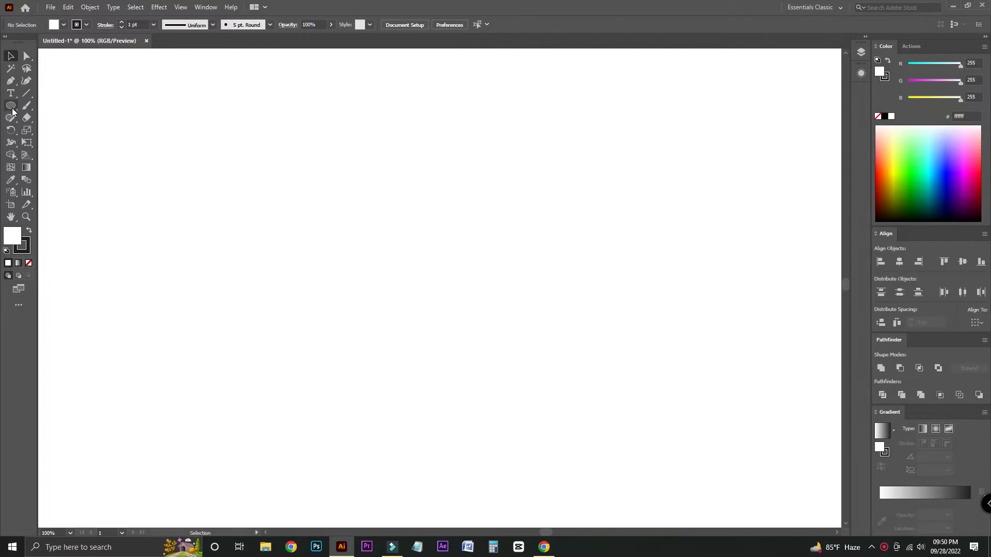
# Draw a rectangle about 500 by 135 px and round its corners fully into a pill shape.
pyautogui.click(78, 105)
pyautogui.moveTo(224, 326); pyautogui.dragTo(555, 415)
pyautogui.hotkey('ctrl', '+')
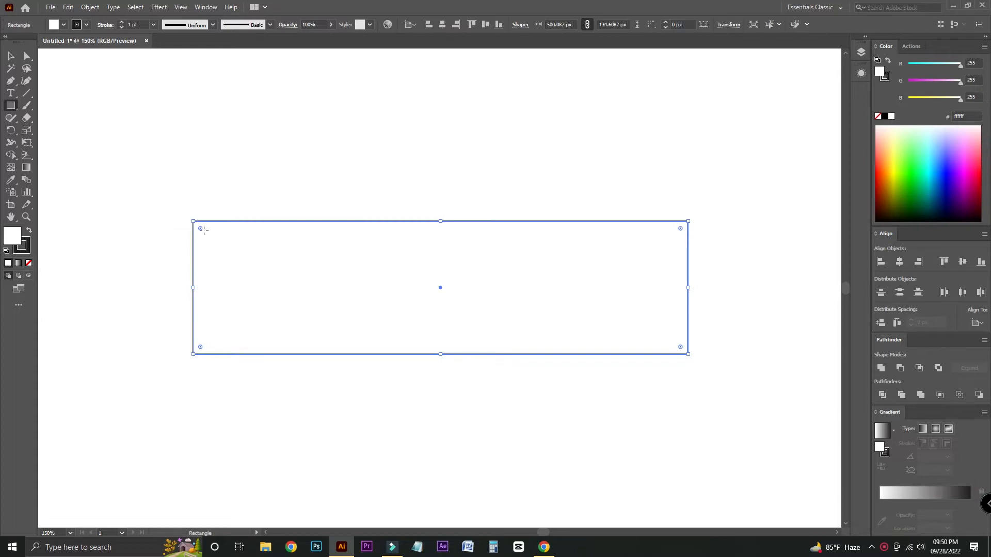
pyautogui.moveTo(201, 228); pyautogui.dragTo(505, 386)
pyautogui.press('space')
pyautogui.moveTo(509, 312); pyautogui.dragTo(442, 318)
# Remove the pill's stroke and fill it with orange-red, R 255, G 61, B 7.
pyautogui.click(29, 248)
pyautogui.click(28, 262)
pyautogui.click(18, 233)
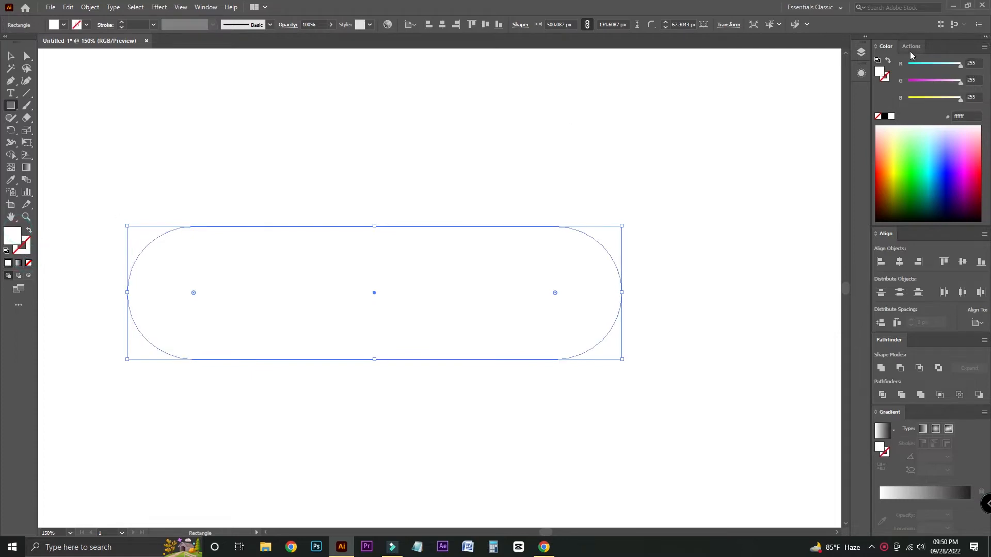
pyautogui.moveTo(929, 66); pyautogui.dragTo(909, 65)
pyautogui.click(288, 108)
pyautogui.click(531, 293)
pyautogui.click(908, 98)
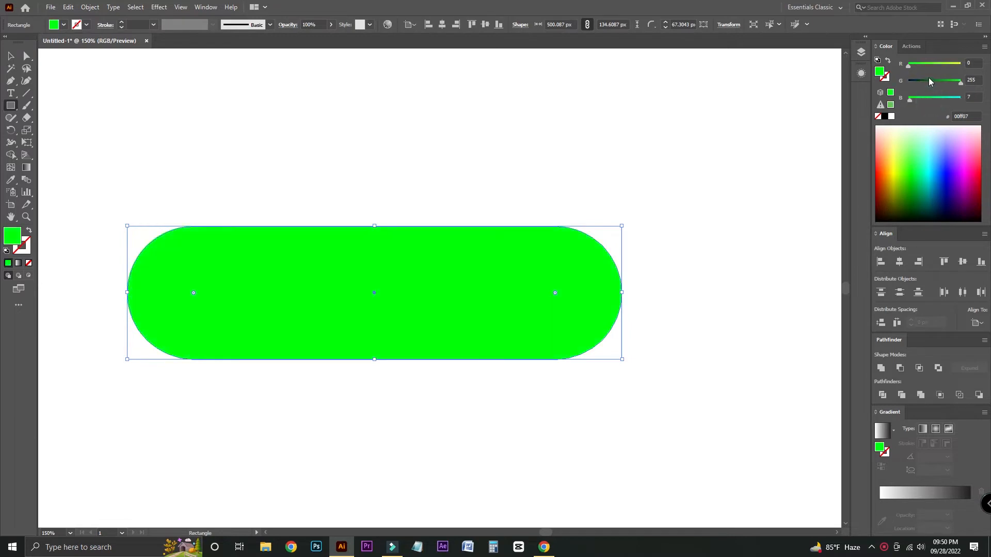
pyautogui.moveTo(928, 80); pyautogui.dragTo(920, 81)
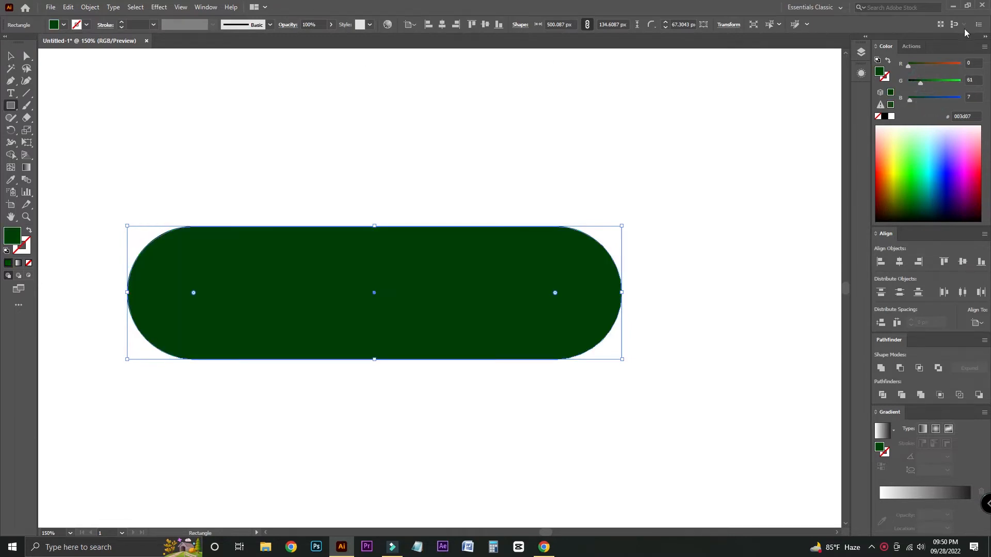
pyautogui.click(959, 65)
pyautogui.click(184, 80)
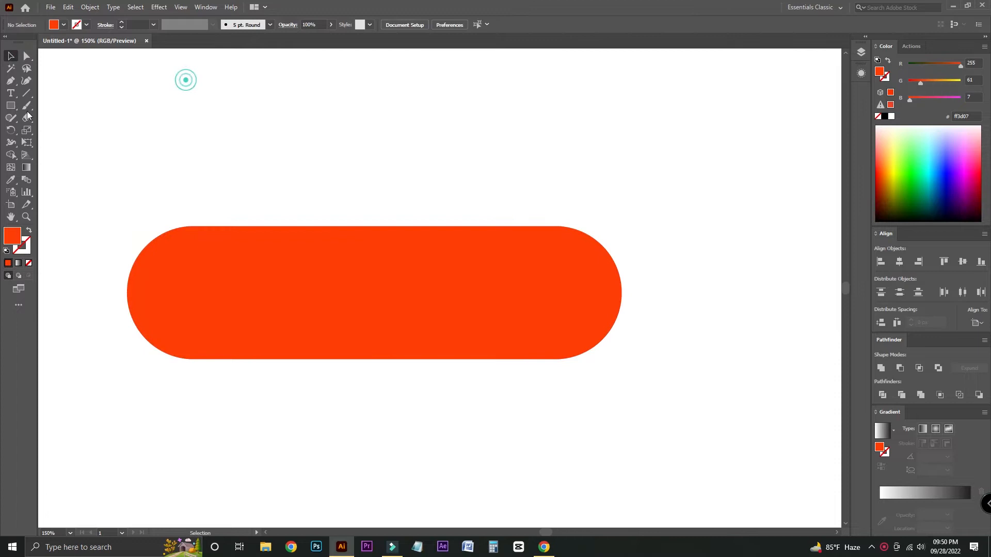
# Draw a circle from its centre on the middle of the pill's upper edge.
pyautogui.rightClick(10, 105)
pyautogui.click(43, 129)
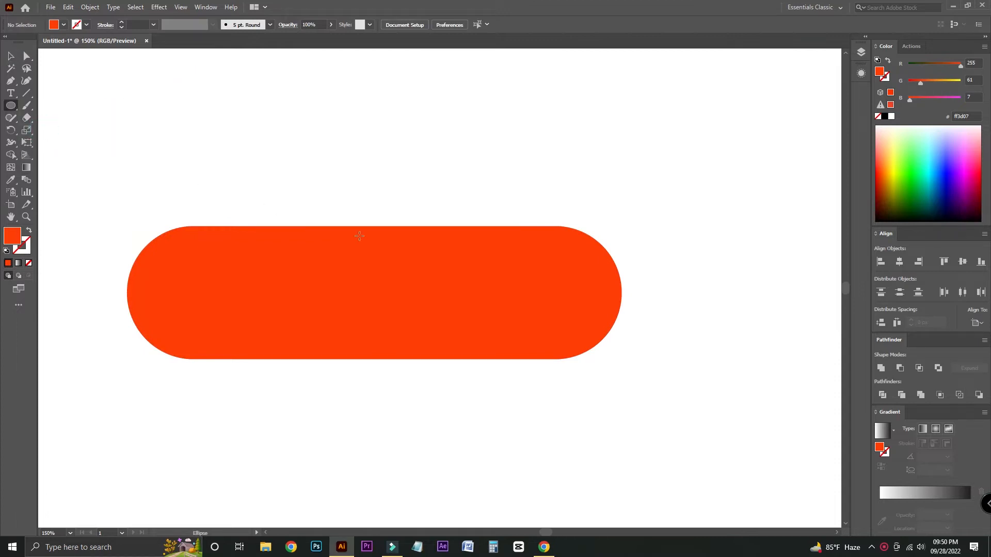
pyautogui.moveTo(361, 226); pyautogui.dragTo(460, 261)
# Narrow the pill symmetrically to about 389 px wide and centre it horizontally with the circle.
pyautogui.click(10, 55)
pyautogui.moveTo(95, 165); pyautogui.dragTo(182, 292)
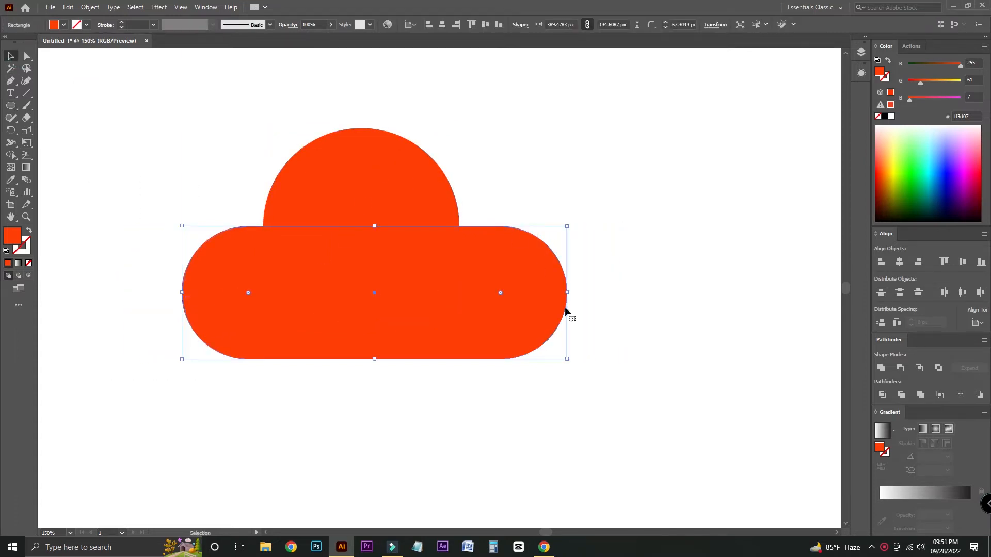
pyautogui.keyDown('shift'); pyautogui.click(394, 188); pyautogui.keyUp('shift')
pyautogui.click(394, 189)
pyautogui.click(442, 24)
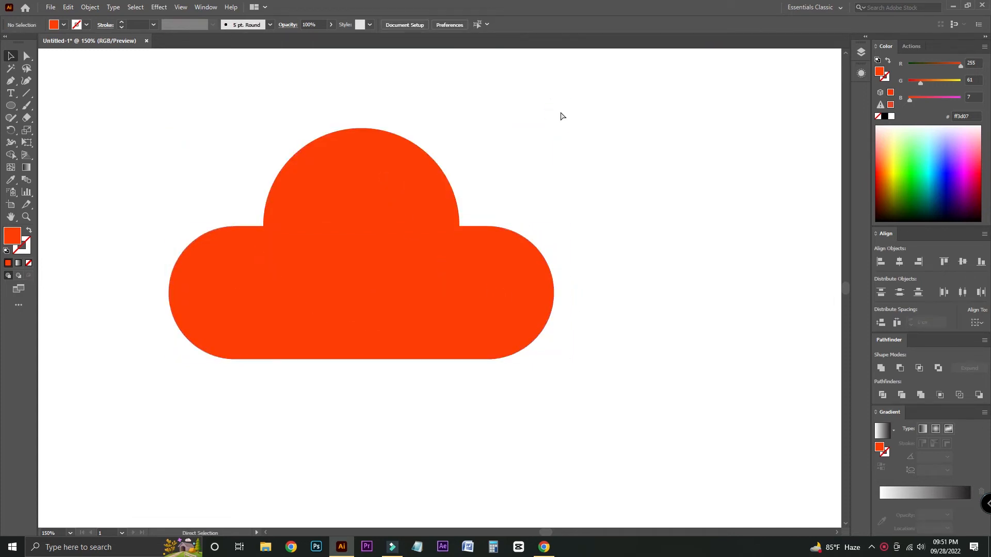
# Shrink the circle proportionally about its centre to about 182 px in diameter.
pyautogui.hotkey('ctrl', '+')
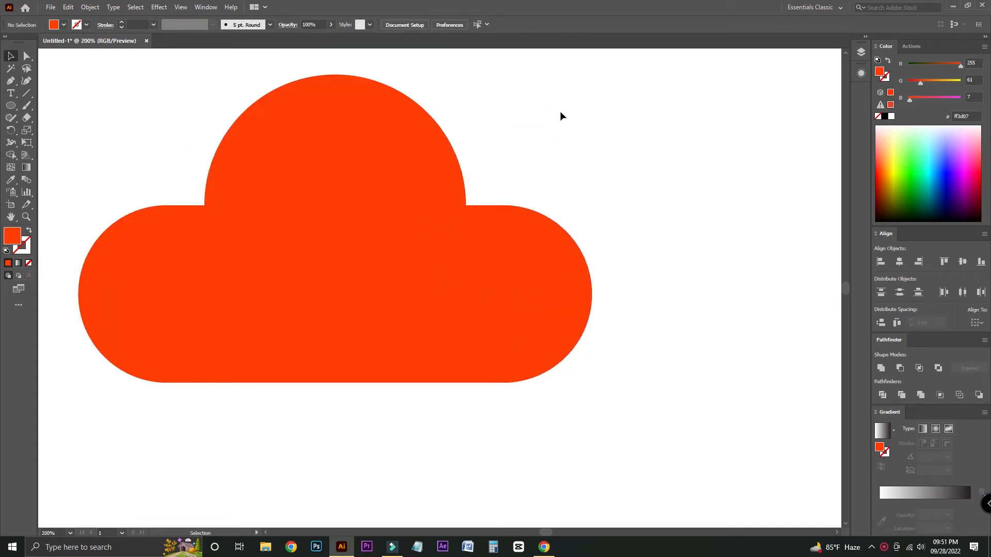
pyautogui.click(452, 147)
pyautogui.moveTo(337, 77); pyautogui.dragTo(338, 96)
pyautogui.click(504, 117)
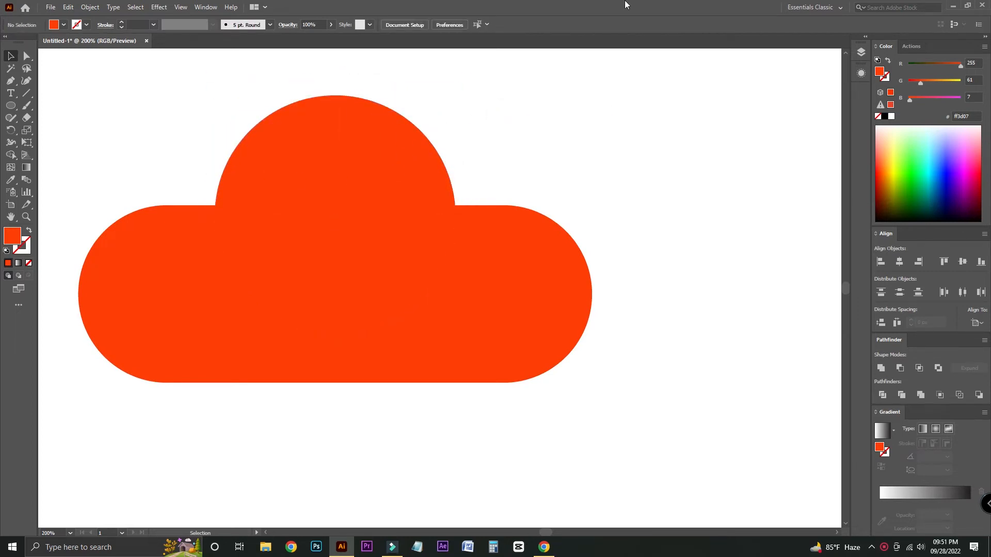
# Fill the circle with near-black, R 0, G 0, B 7, and send it behind the pill.
pyautogui.click(323, 115)
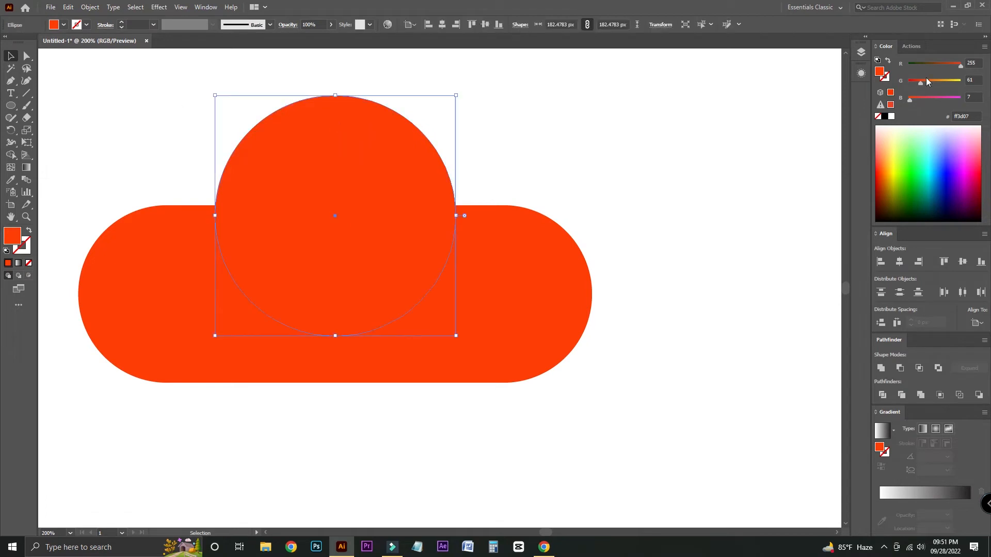
pyautogui.moveTo(922, 81); pyautogui.dragTo(909, 81)
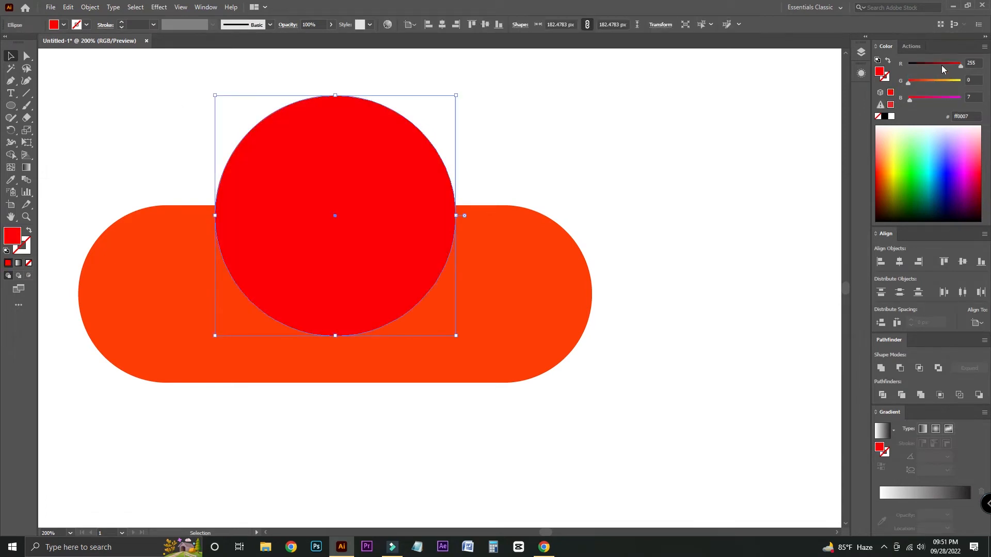
pyautogui.moveTo(960, 64); pyautogui.dragTo(909, 64)
pyautogui.rightClick(361, 145)
pyautogui.moveTo(418, 316)
pyautogui.click(542, 351)
# Fill the pill with dark navy, R 0, G 0, B 99.
pyautogui.click(481, 301)
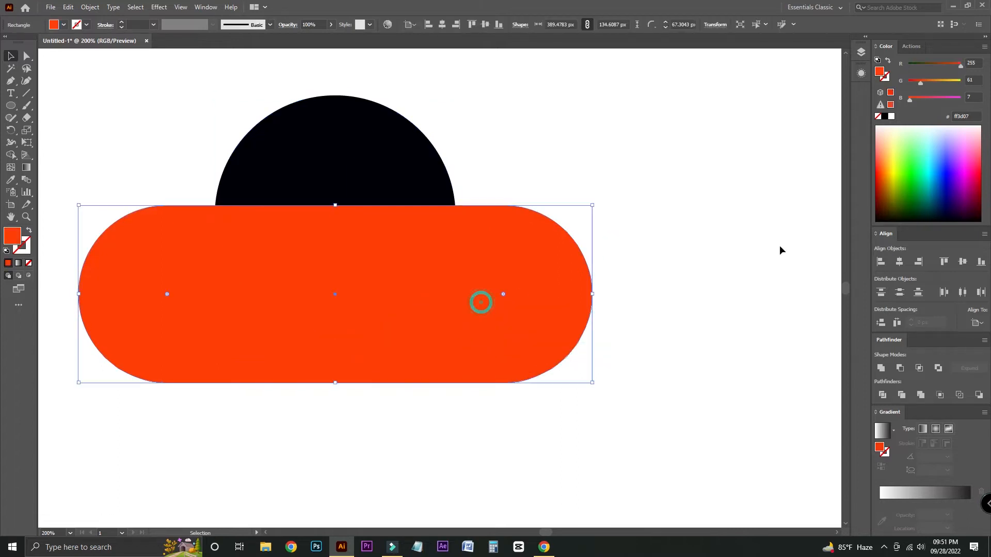
pyautogui.moveTo(960, 64); pyautogui.dragTo(929, 101)
pyautogui.click(797, 122)
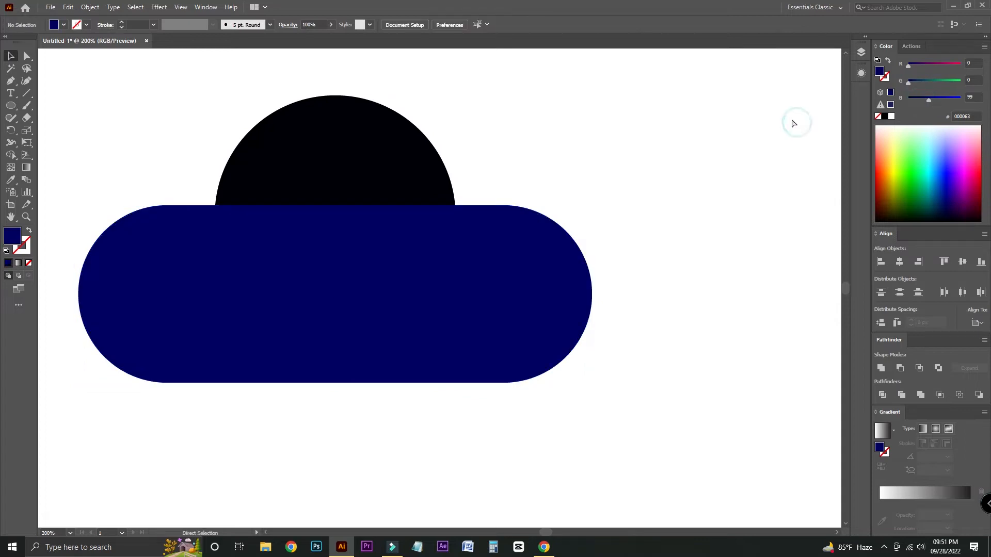
# Use the Pen tool to draw a curve from the circle's left junction, dipping through the pill, up to a tip above its right side.
pyautogui.hotkey('ctrl', '=')
pyautogui.moveTo(588, 130); pyautogui.dragTo(677, 139)
pyautogui.click(10, 82)
pyautogui.keyDown('ctrl'); pyautogui.click(195, 171); pyautogui.keyUp('ctrl')
pyautogui.hotkey('ctrl', '-')
pyautogui.hotkey('ctrl', '-')
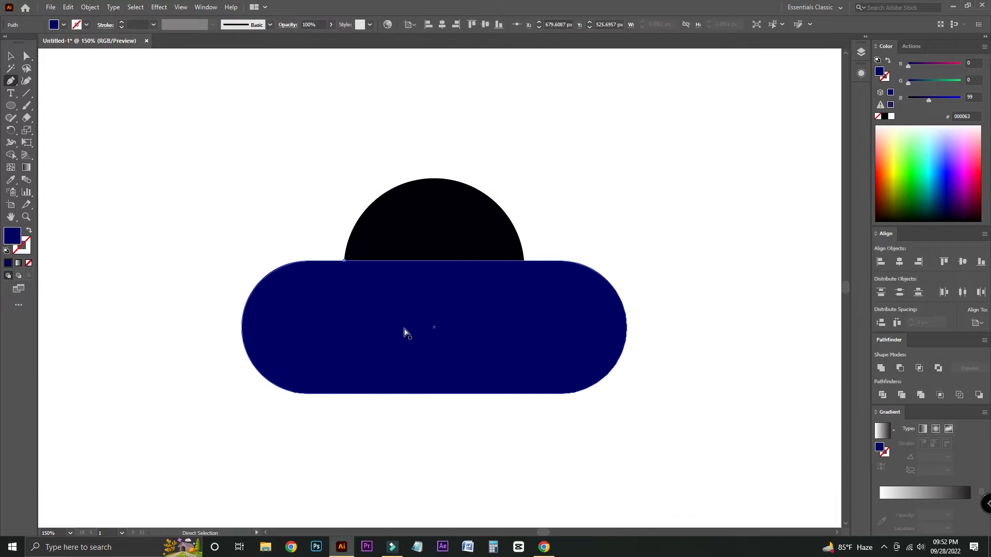
pyautogui.moveTo(404, 317); pyautogui.dragTo(441, 324)
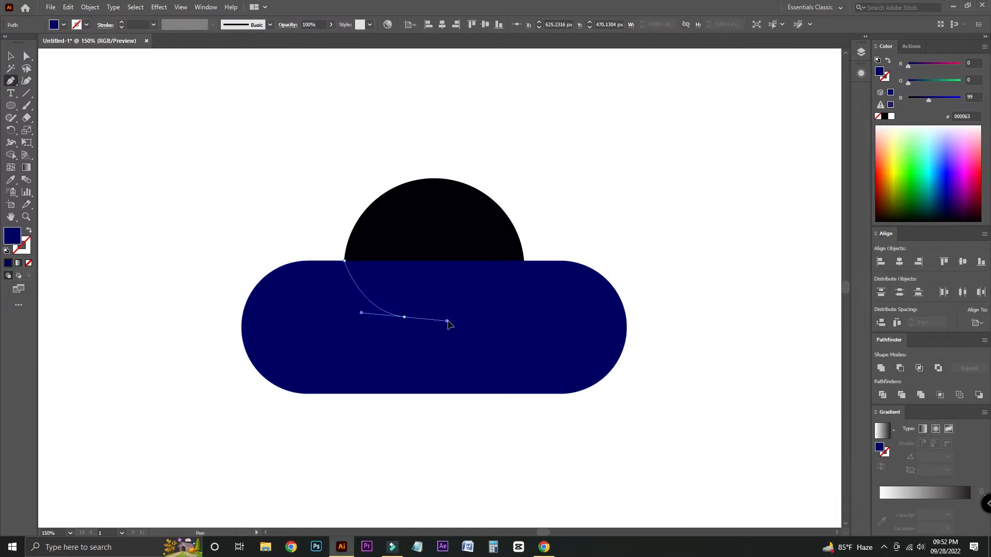
pyautogui.moveTo(564, 151); pyautogui.dragTo(564, 124)
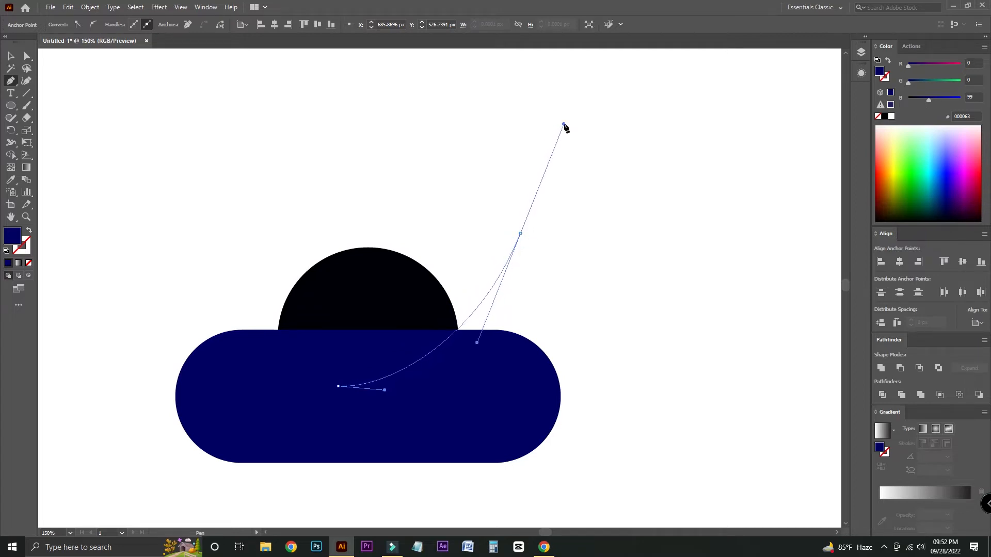
pyautogui.click(520, 233)
# Curve the path back from the tip to just below the pill's lower left and close it as a swoosh.
pyautogui.moveTo(467, 290); pyautogui.dragTo(548, 153)
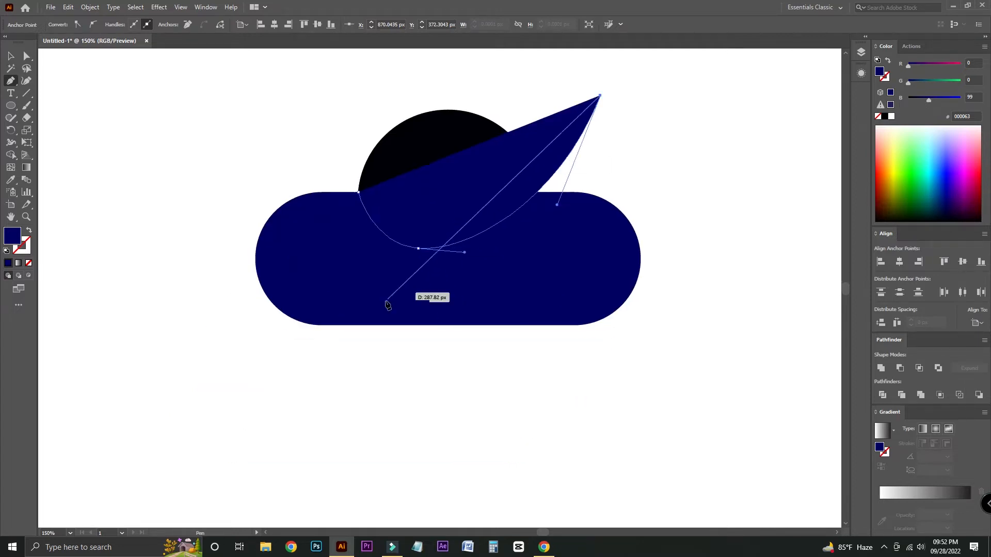
pyautogui.moveTo(340, 325); pyautogui.dragTo(51, 402)
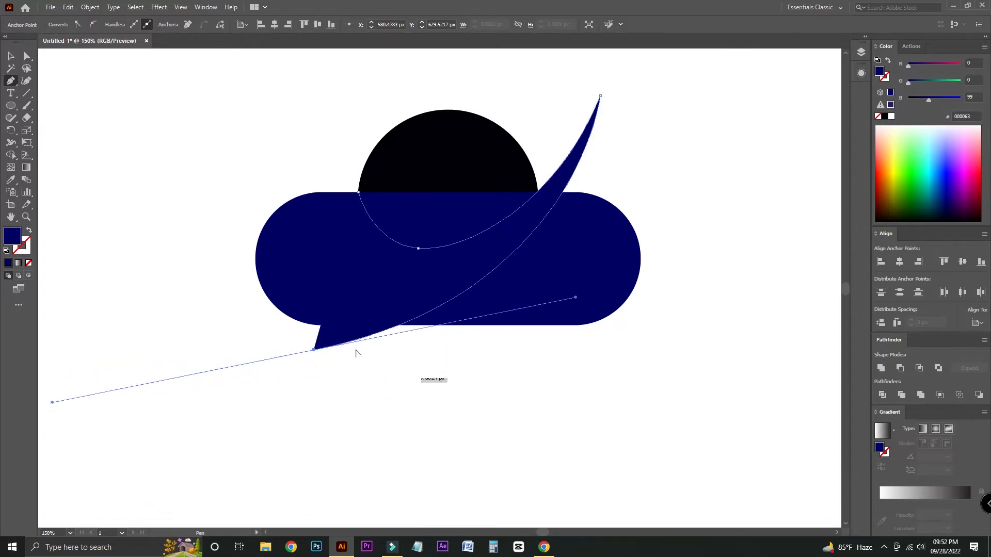
pyautogui.click(314, 351)
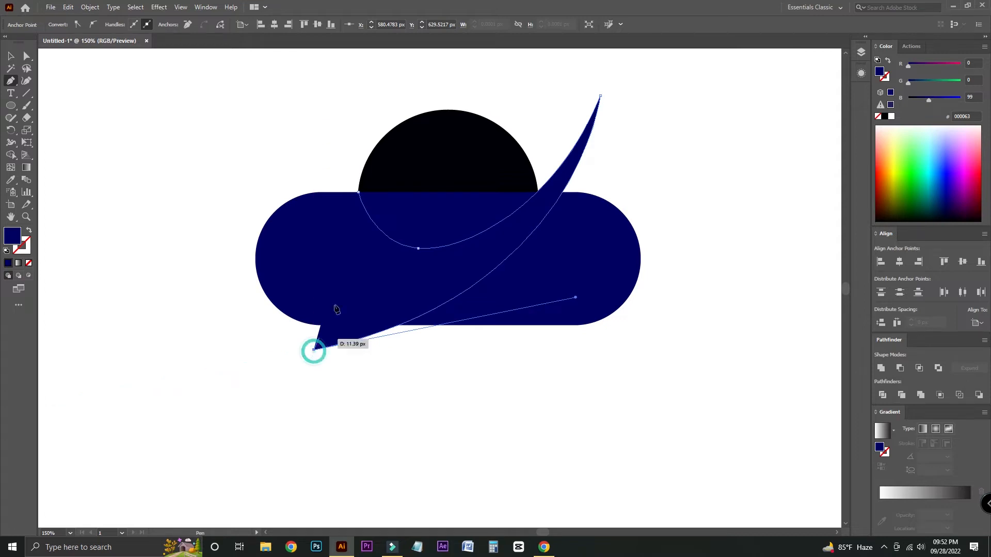
pyautogui.click(359, 192)
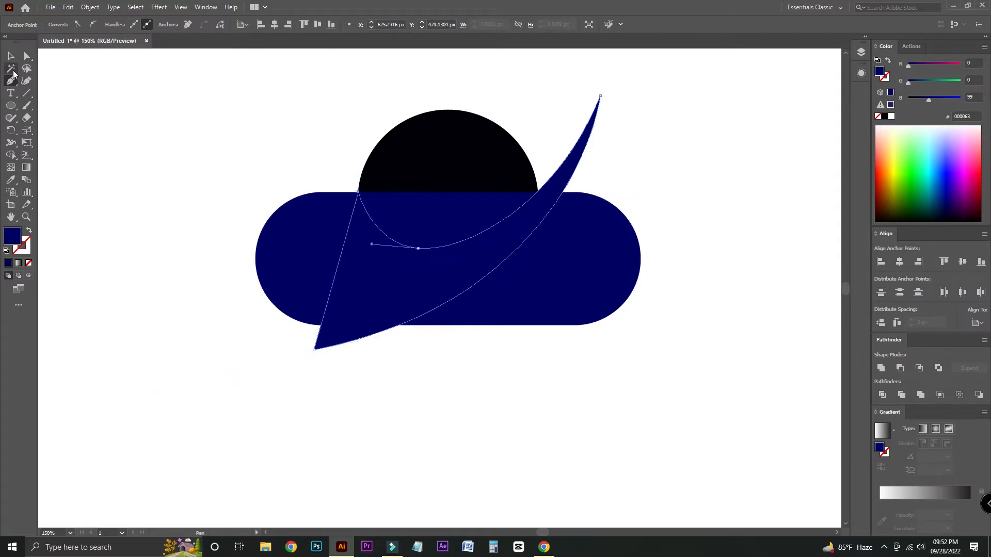
# Remove the part of the swoosh protruding below the pill with the Shape Builder.
pyautogui.click(12, 56)
pyautogui.keyDown('shift'); pyautogui.click(308, 261); pyautogui.keyUp('shift')
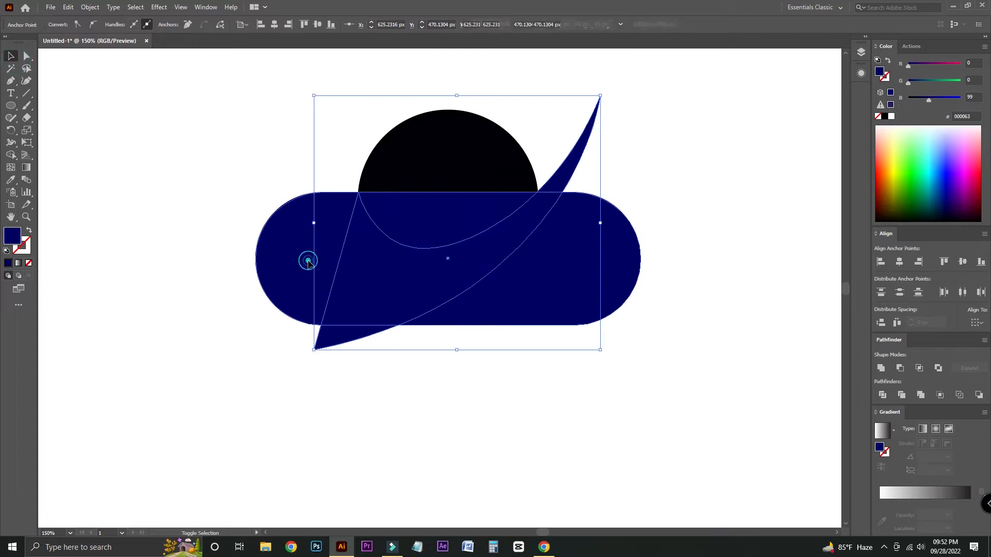
pyautogui.click(10, 155)
pyautogui.keyDown('alt'); pyautogui.click(334, 340); pyautogui.keyUp('alt')
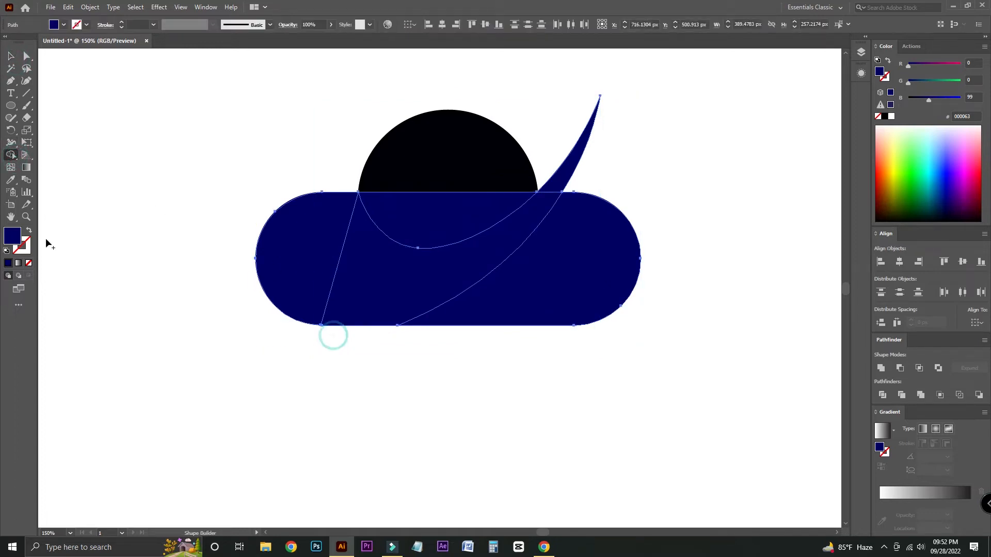
# Offset the swoosh's path by 26 px with Miter joins.
pyautogui.click(11, 56)
pyautogui.click(124, 121)
pyautogui.click(423, 284)
pyautogui.click(89, 7)
pyautogui.moveTo(111, 259)
pyautogui.click(285, 292)
pyautogui.write('6')
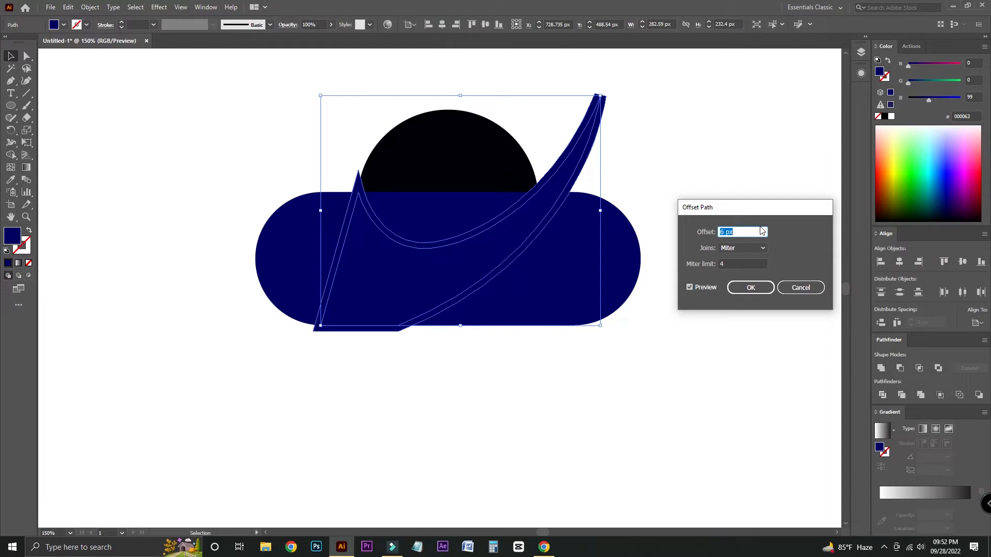
pyautogui.scroll(17, 747, 232)
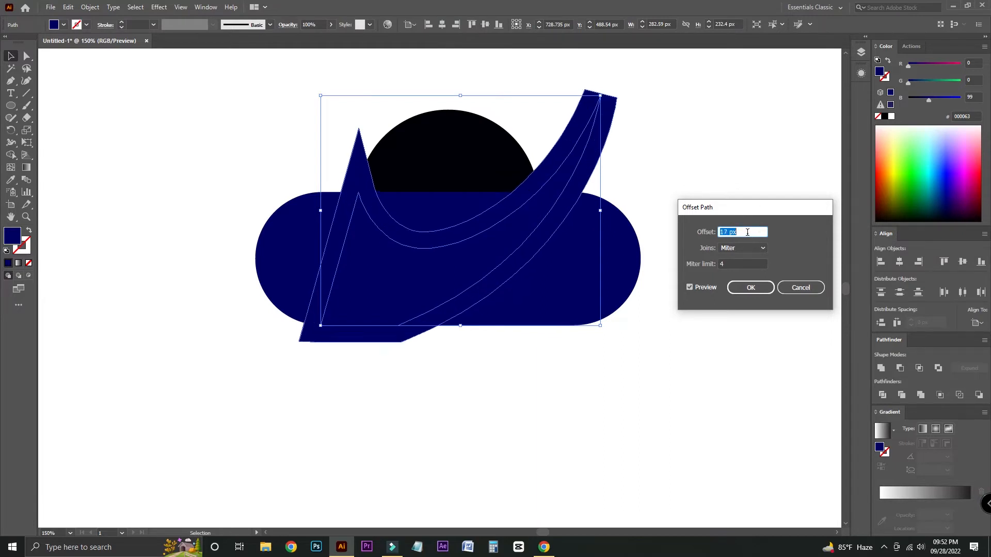
pyautogui.scroll(3, 748, 232)
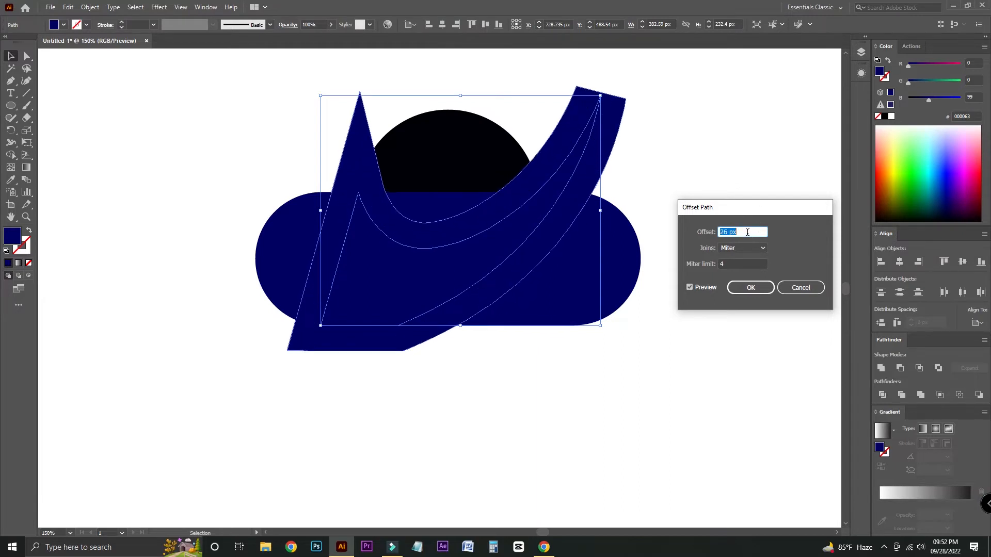
pyautogui.click(751, 292)
# With the Shape Builder, delete the offset regions right of, above and below the swoosh, and merge the pill's left part with the swoosh.
pyautogui.click(571, 270)
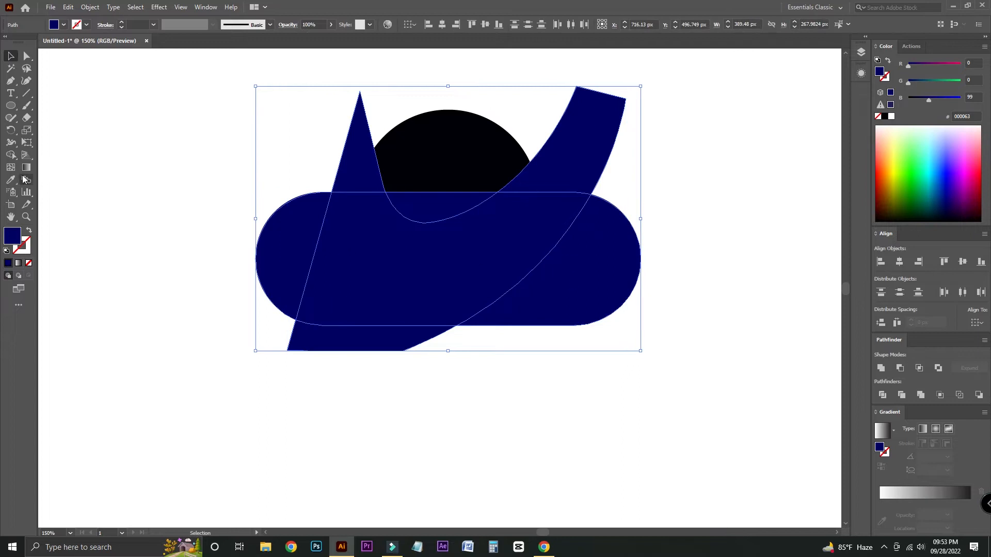
pyautogui.click(399, 274)
pyautogui.click(11, 154)
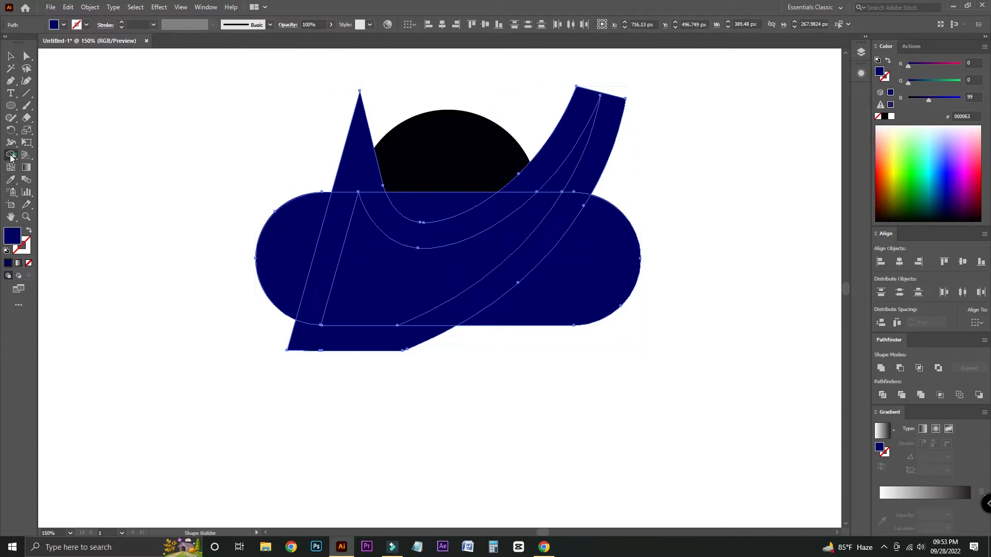
pyautogui.keyDown('alt'); pyautogui.click(533, 248); pyautogui.keyUp('alt')
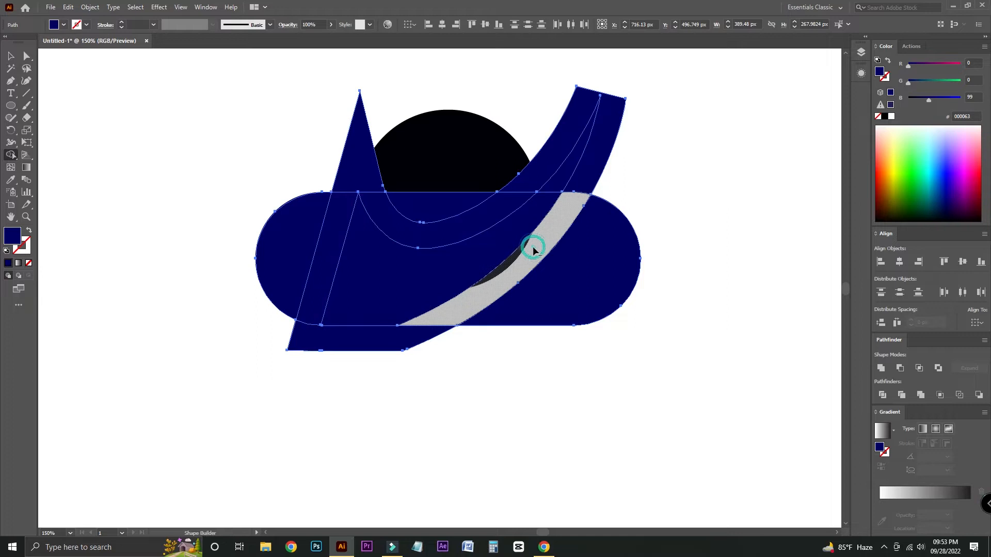
pyautogui.keyDown('alt'); pyautogui.click(590, 167); pyautogui.keyUp('alt')
pyautogui.keyDown('alt'); pyautogui.click(475, 217); pyautogui.keyUp('alt')
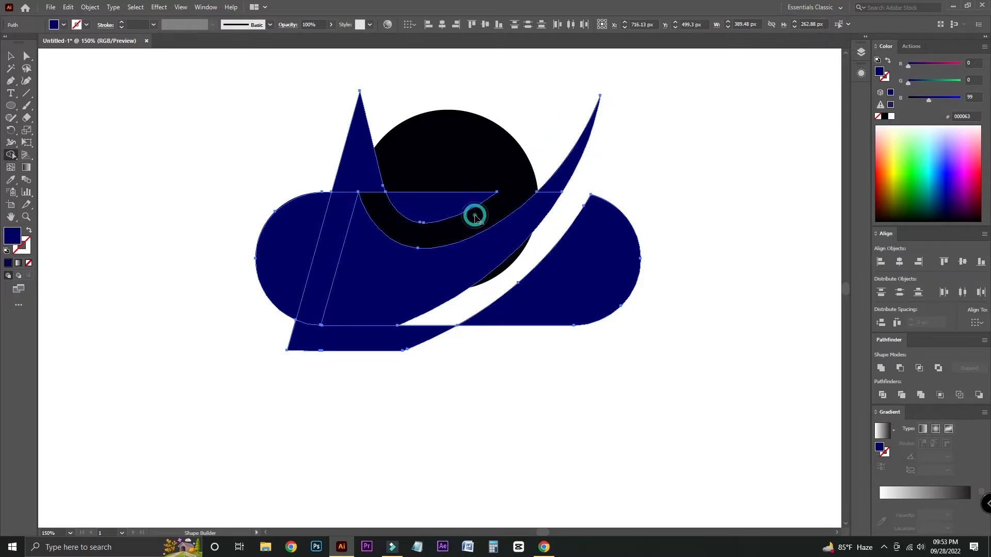
pyautogui.keyDown('alt'); pyautogui.click(442, 205); pyautogui.keyUp('alt')
pyautogui.keyDown('alt'); pyautogui.click(366, 156); pyautogui.keyUp('alt')
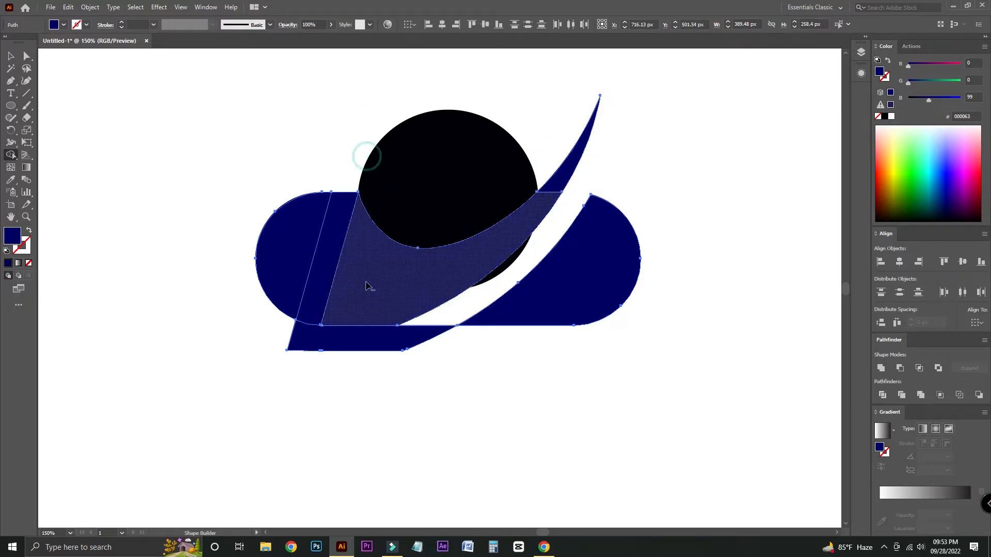
pyautogui.keyDown('alt'); pyautogui.click(380, 339); pyautogui.keyUp('alt')
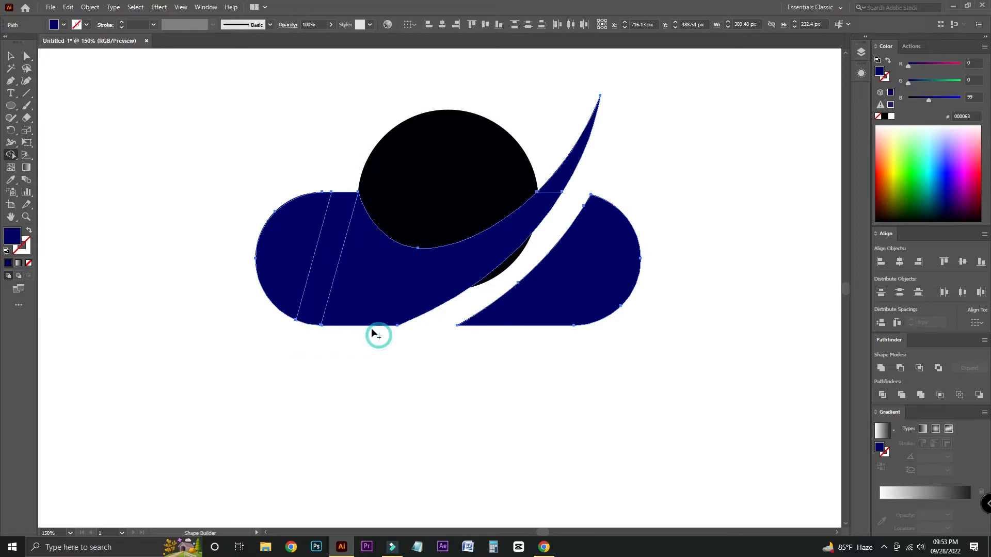
pyautogui.moveTo(321, 272)
pyautogui.mouseDown()
pyautogui.moveTo(292, 276)
pyautogui.moveTo(443, 268)
pyautogui.mouseUp()
pyautogui.moveTo(533, 214)
pyautogui.mouseDown()
pyautogui.moveTo(581, 175)
pyautogui.moveTo(553, 198)
pyautogui.mouseUp()
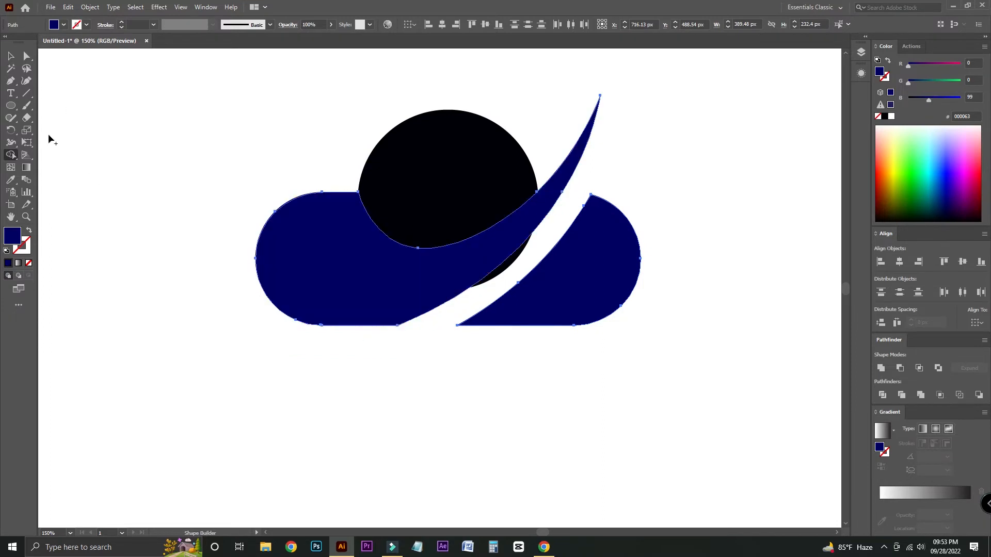
# Round the lower right corner of the merged left shape so its base flows smoothly into the swoosh.
pyautogui.click(27, 56)
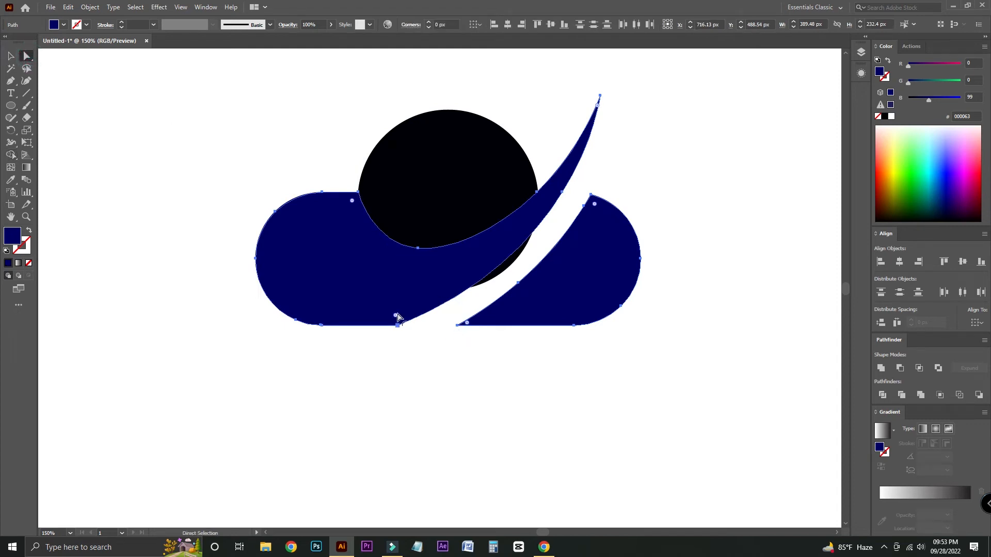
pyautogui.moveTo(398, 304); pyautogui.dragTo(372, 60)
pyautogui.click(13, 56)
pyautogui.click(97, 97)
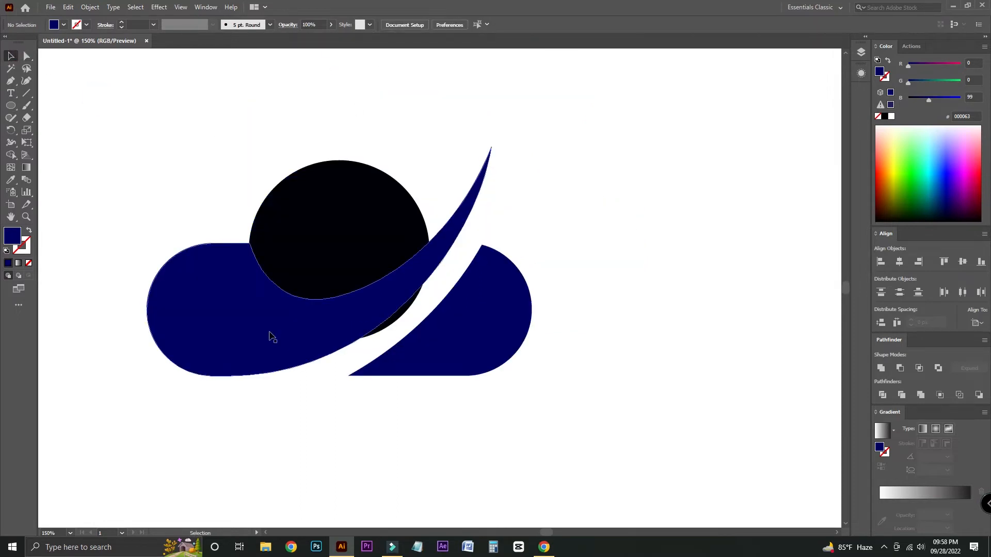
# Duplicate the left swoosh shape and place the copy lower so its tip overlaps the right pill piece.
pyautogui.click(268, 330)
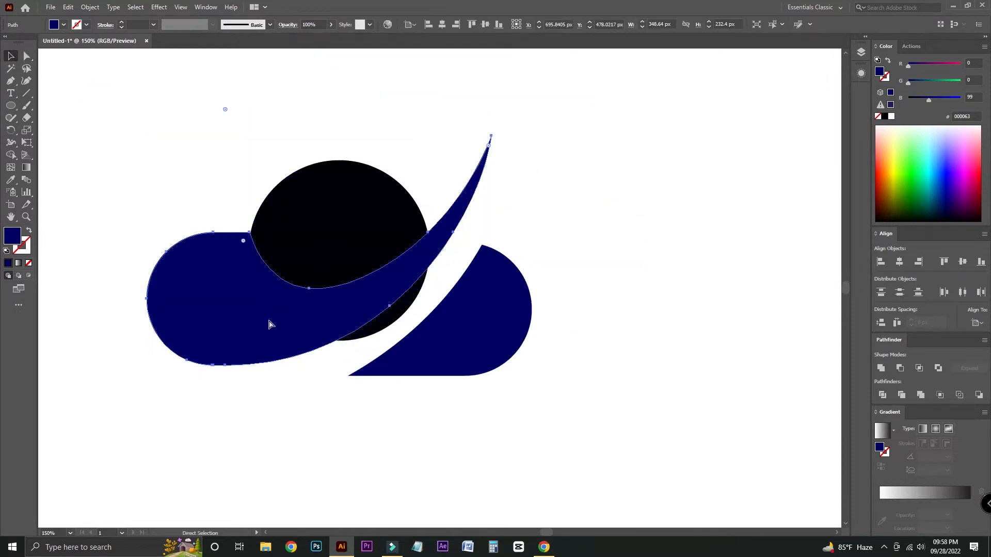
pyautogui.click(279, 330)
pyautogui.moveTo(278, 330); pyautogui.dragTo(290, 386)
pyautogui.hotkey('ctrl', '+')
pyautogui.hotkey('ctrl', '+')
pyautogui.moveTo(154, 342); pyautogui.dragTo(1, 335)
# With the Shape Builder, delete the copy's part outside the right pill piece and merge the overlap and tip into that piece.
pyautogui.keyDown('shift'); pyautogui.click(556, 340); pyautogui.keyUp('shift')
pyautogui.keyDown('shift'); pyautogui.click(202, 272); pyautogui.keyUp('shift')
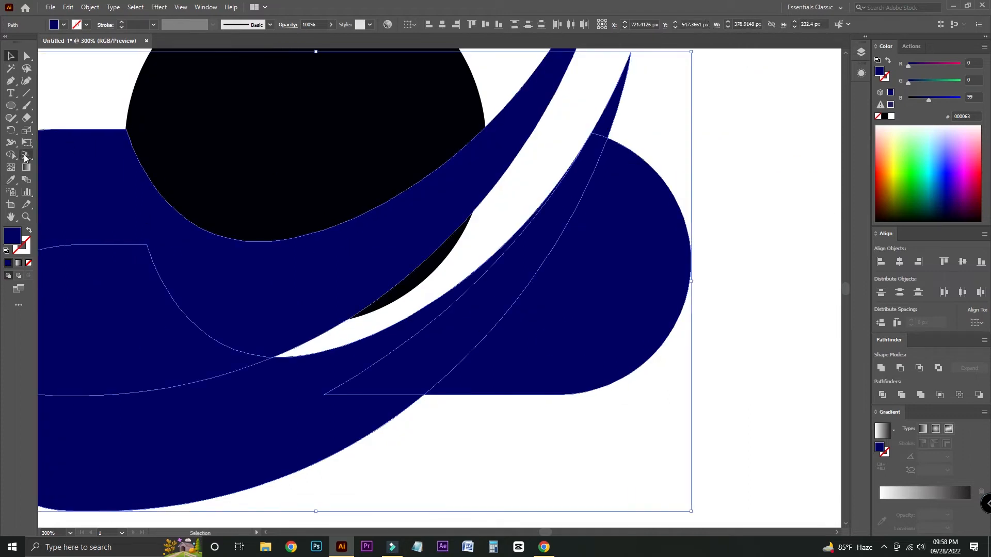
pyautogui.click(12, 155)
pyautogui.keyDown('alt'); pyautogui.click(205, 440); pyautogui.keyUp('alt')
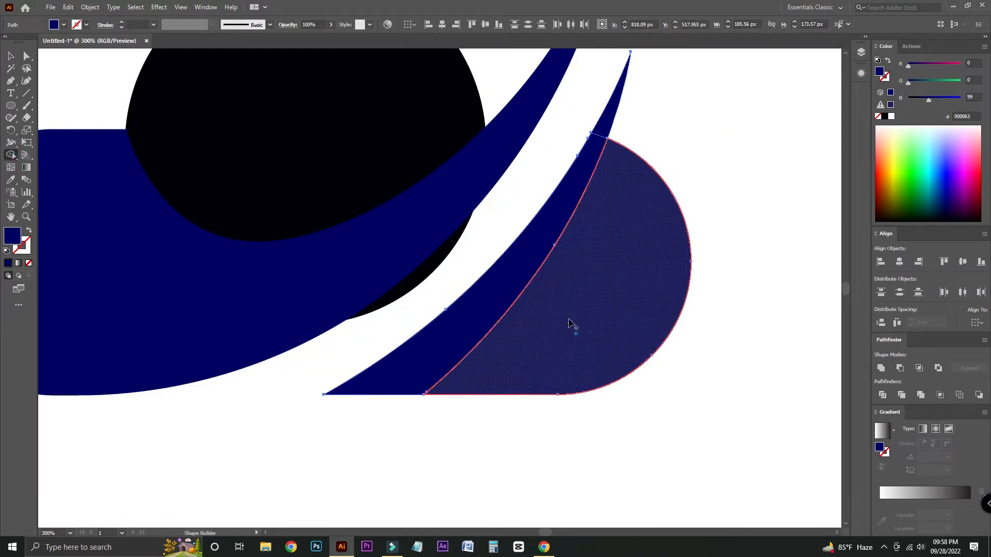
pyautogui.moveTo(556, 226); pyautogui.dragTo(557, 207)
pyautogui.moveTo(580, 93); pyautogui.dragTo(631, 165)
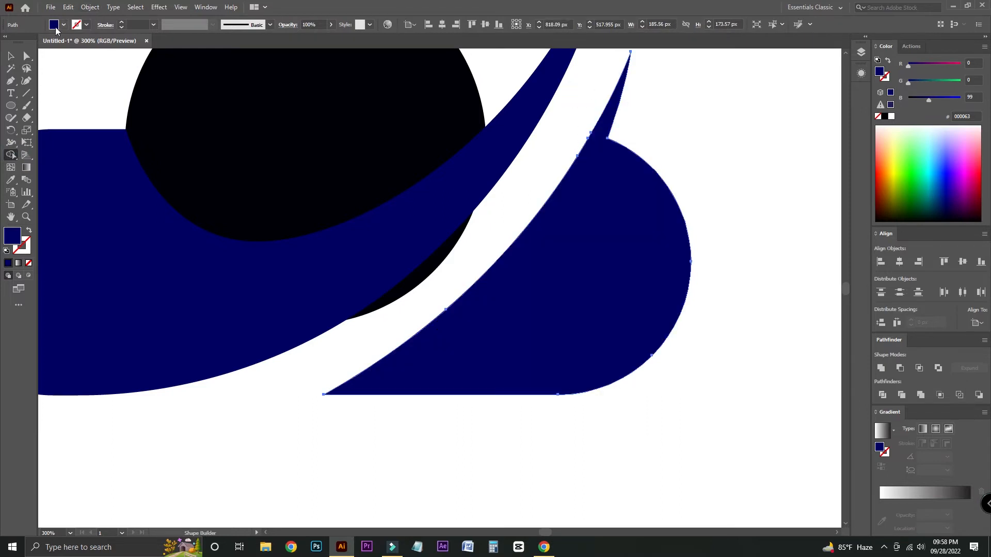
pyautogui.click(7, 58)
pyautogui.click(233, 404)
pyautogui.hotkey('ctrl', '-')
pyautogui.hotkey('ctrl', '-')
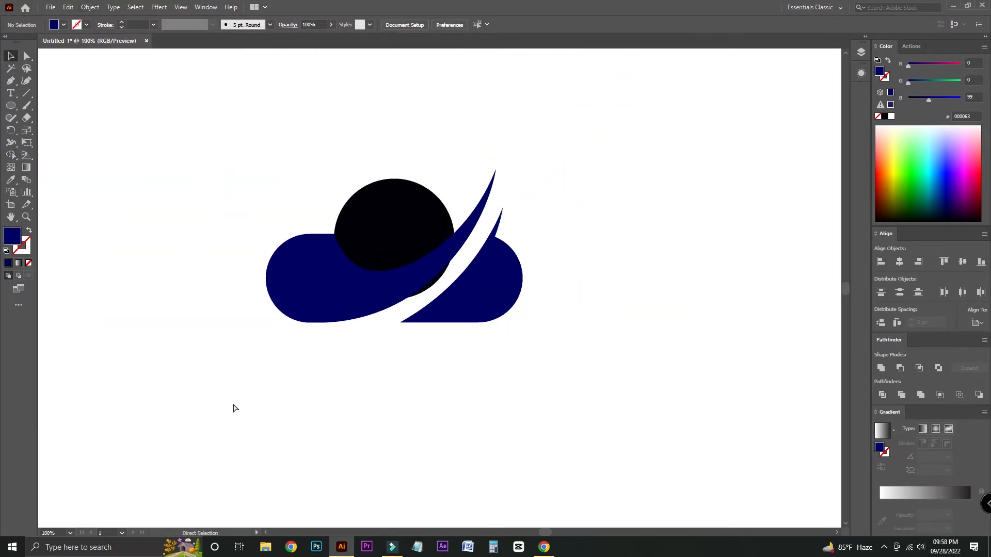
# With the Shape Builder, merge the circle's overlap and the parts protruding below the swoosh into the left shape.
pyautogui.click(342, 206)
pyautogui.keyDown('shift'); pyautogui.click(263, 272); pyautogui.keyUp('shift')
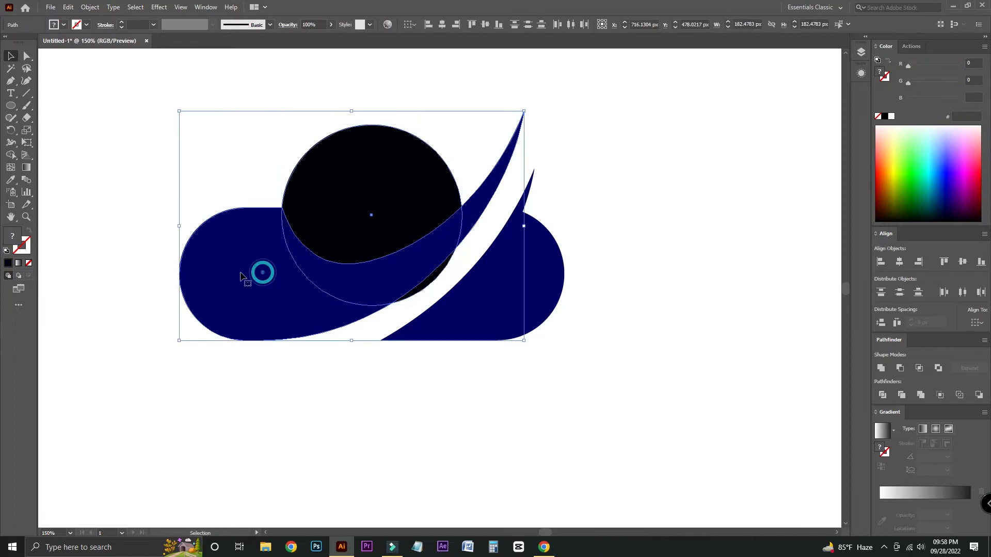
pyautogui.click(10, 154)
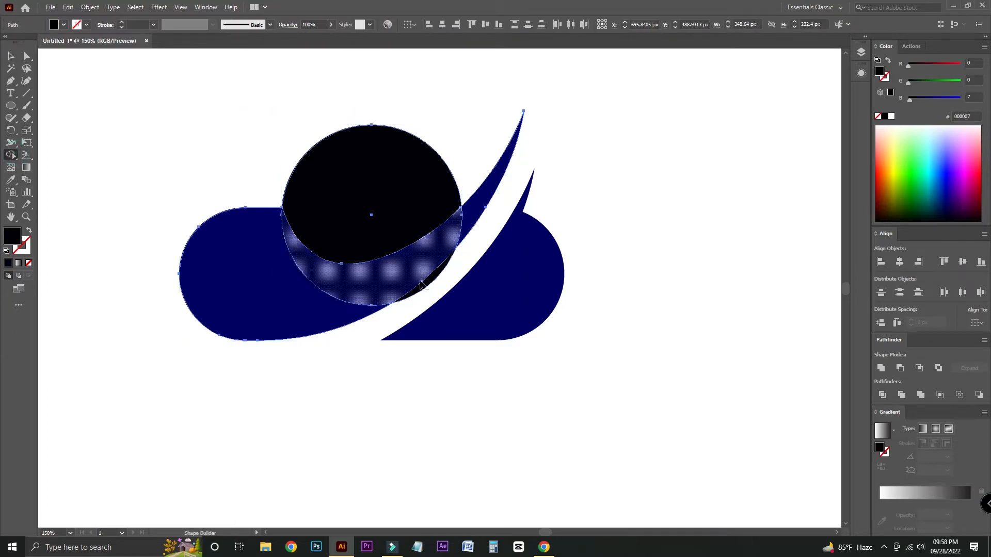
pyautogui.moveTo(423, 281)
pyautogui.mouseDown()
pyautogui.moveTo(433, 263)
pyautogui.moveTo(299, 328)
pyautogui.mouseUp()
pyautogui.moveTo(451, 252)
pyautogui.mouseDown()
pyautogui.moveTo(471, 238)
pyautogui.moveTo(447, 246)
pyautogui.moveTo(504, 219)
pyautogui.mouseUp()
# Apply a linear gradient fill to the left swoosh shape alone, without the circle piece.
pyautogui.click(882, 431)
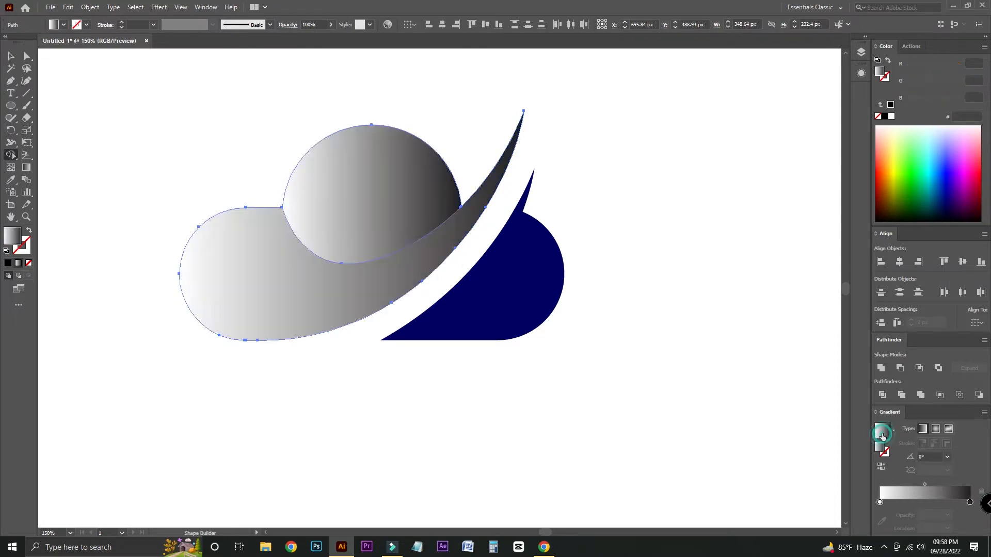
pyautogui.hotkey('ctrl', 'z')
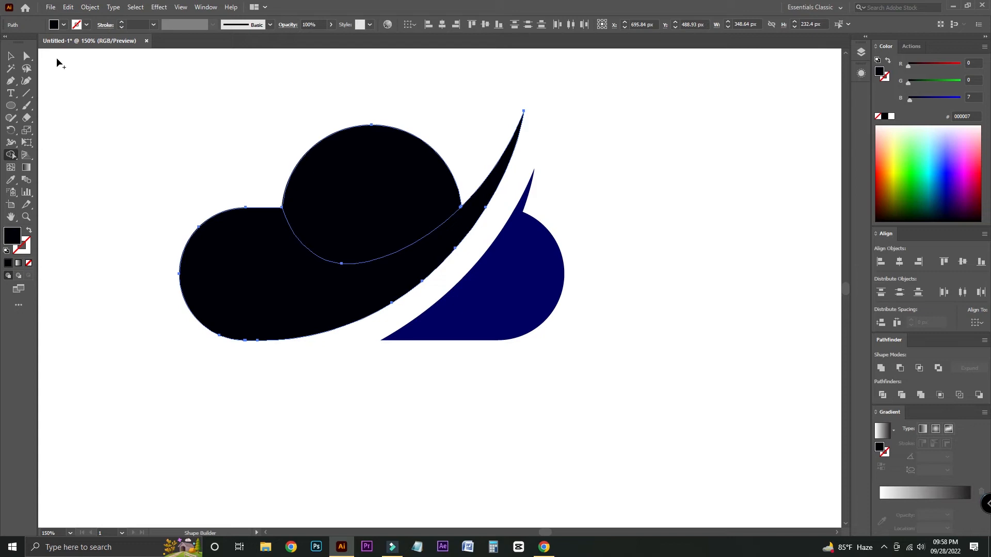
pyautogui.click(13, 57)
pyautogui.click(82, 84)
pyautogui.click(217, 279)
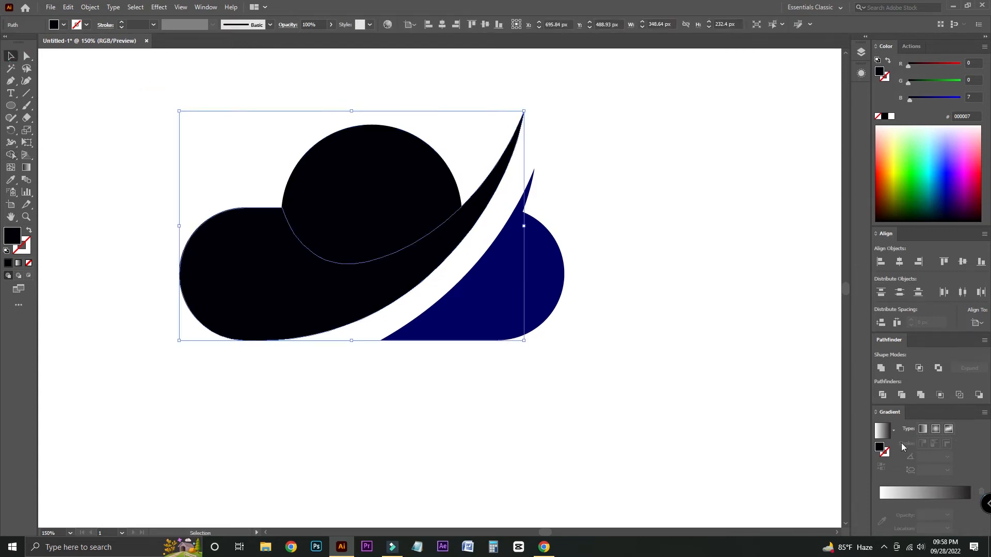
pyautogui.click(882, 435)
pyautogui.click(880, 503)
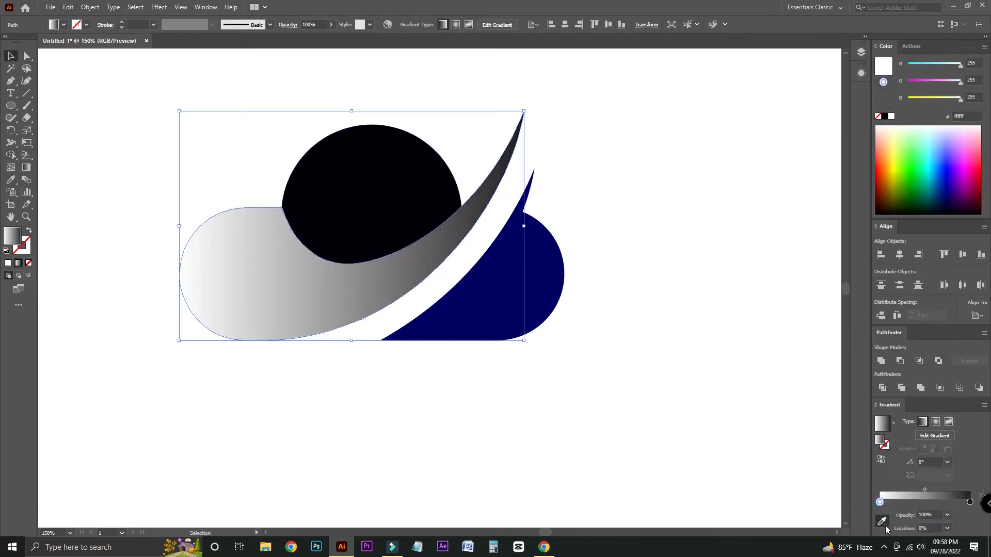
# Change the gradient's white starting color stop to a light azure blue.
pyautogui.click(884, 522)
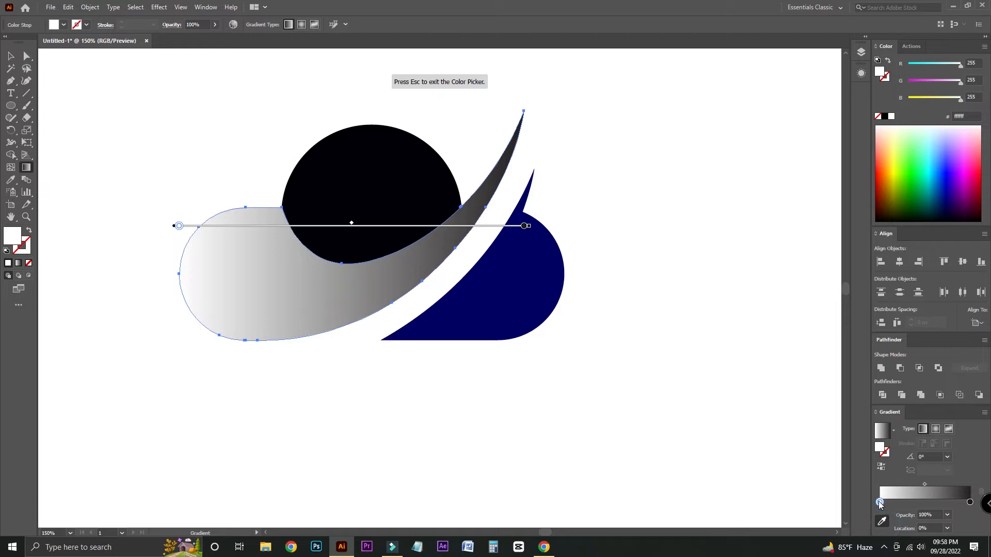
pyautogui.doubleClick(879, 502)
pyautogui.moveTo(923, 402); pyautogui.dragTo(876, 404)
pyautogui.moveTo(937, 422)
pyautogui.mouseDown()
pyautogui.moveTo(919, 424)
pyautogui.moveTo(940, 423)
pyautogui.moveTo(946, 435)
pyautogui.mouseUp()
# Set the gradient's ending color stop to deep blue with RGB 0, 44, 255.
pyautogui.doubleClick(970, 503)
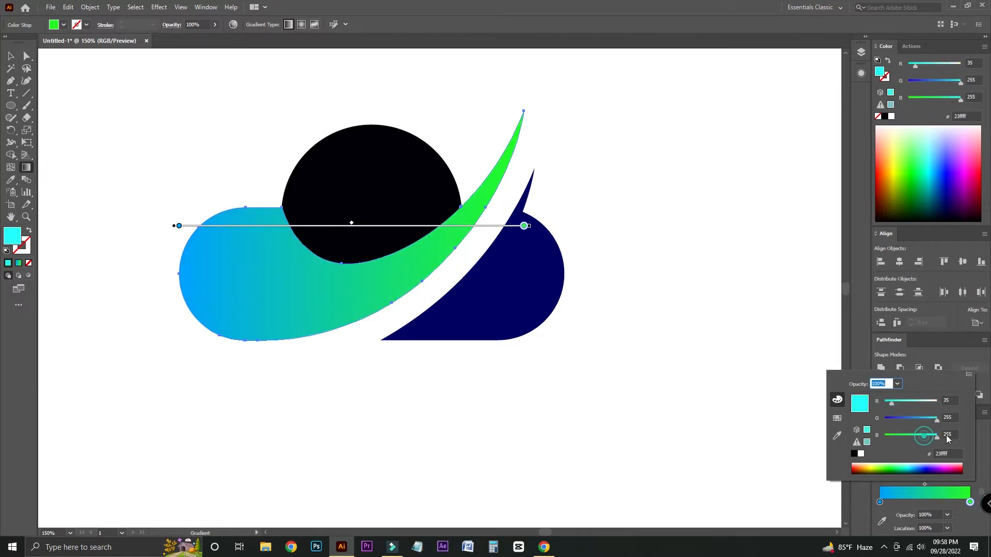
pyautogui.click(911, 419)
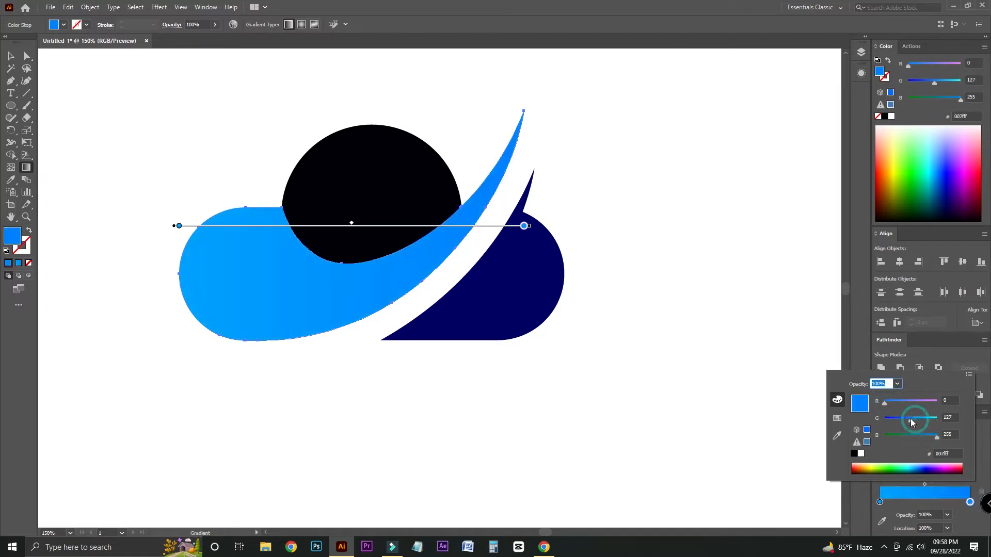
pyautogui.click(905, 418)
pyautogui.click(899, 418)
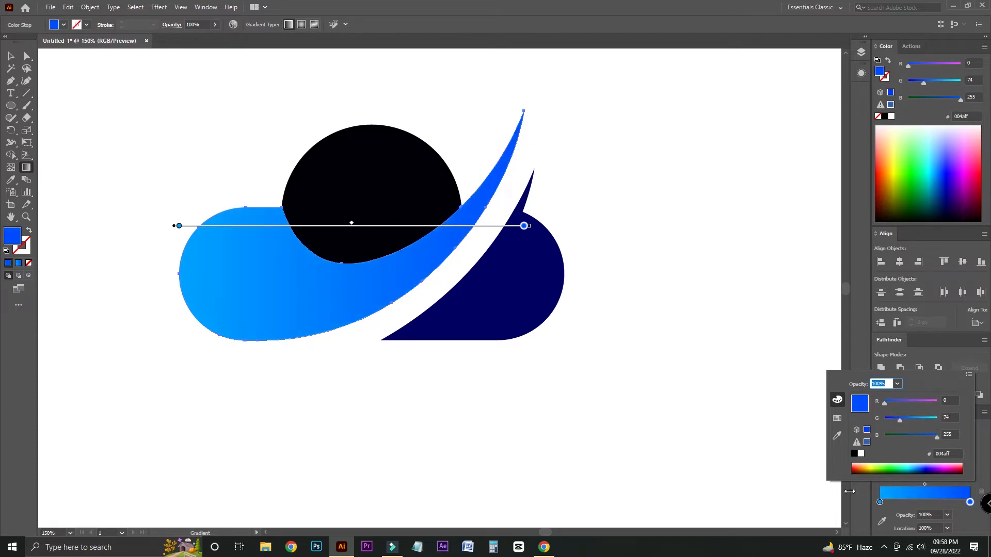
pyautogui.click(895, 419)
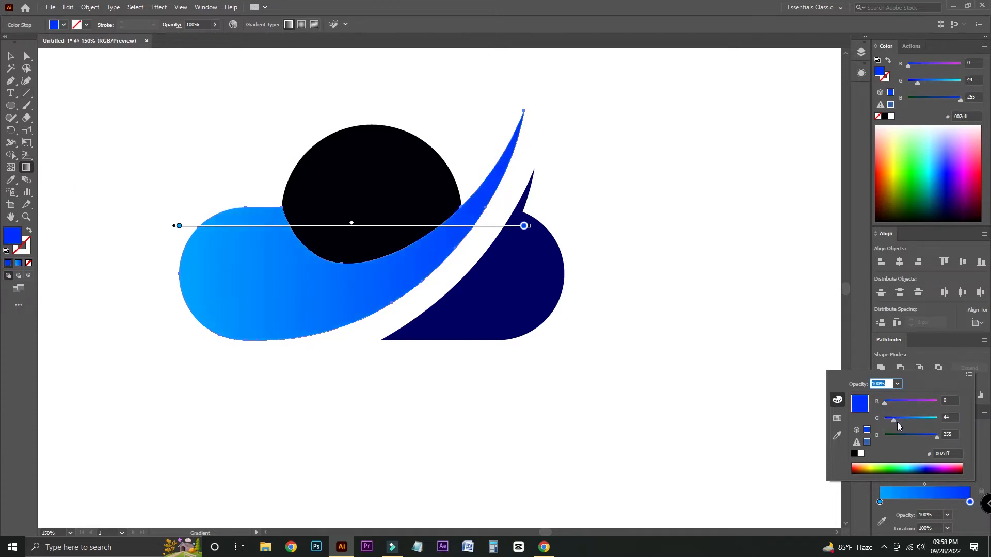
# Redirect the swoosh's gradient at about -156° so light blue starts at the upper tip and deep blue ends at the lower left.
pyautogui.click(26, 168)
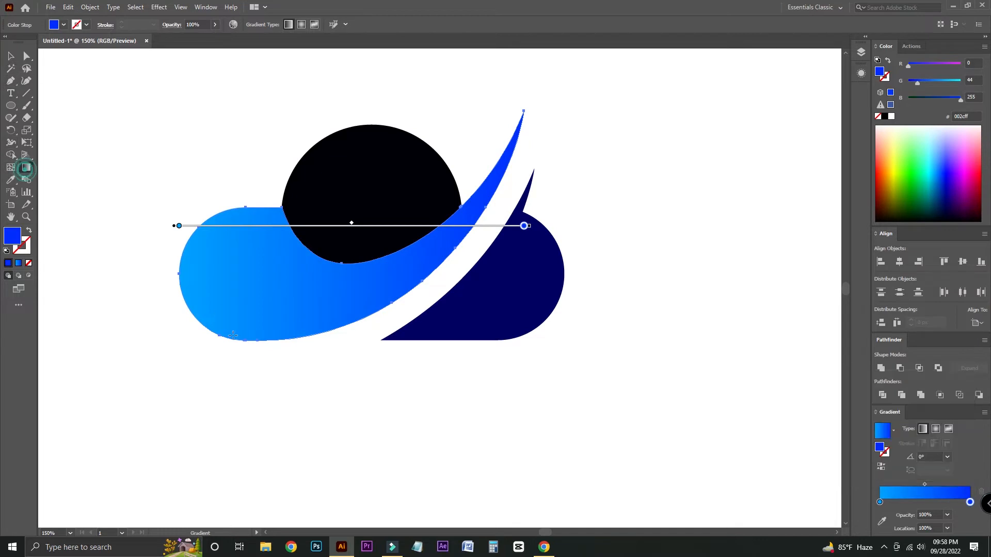
pyautogui.moveTo(226, 334); pyautogui.dragTo(465, 100)
pyautogui.moveTo(469, 188)
pyautogui.mouseDown()
pyautogui.moveTo(235, 424)
pyautogui.moveTo(387, 245)
pyautogui.moveTo(205, 304)
pyautogui.mouseUp()
pyautogui.moveTo(514, 166); pyautogui.dragTo(125, 340)
# Copy the left swoosh's blue gradient onto the black circle piece with the Eyedropper.
pyautogui.click(9, 57)
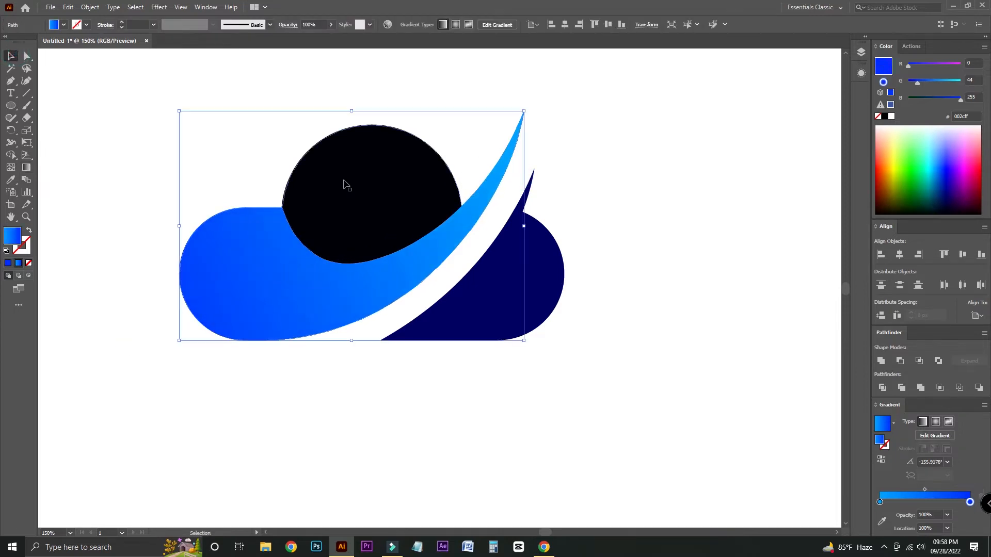
pyautogui.click(354, 163)
pyautogui.click(10, 179)
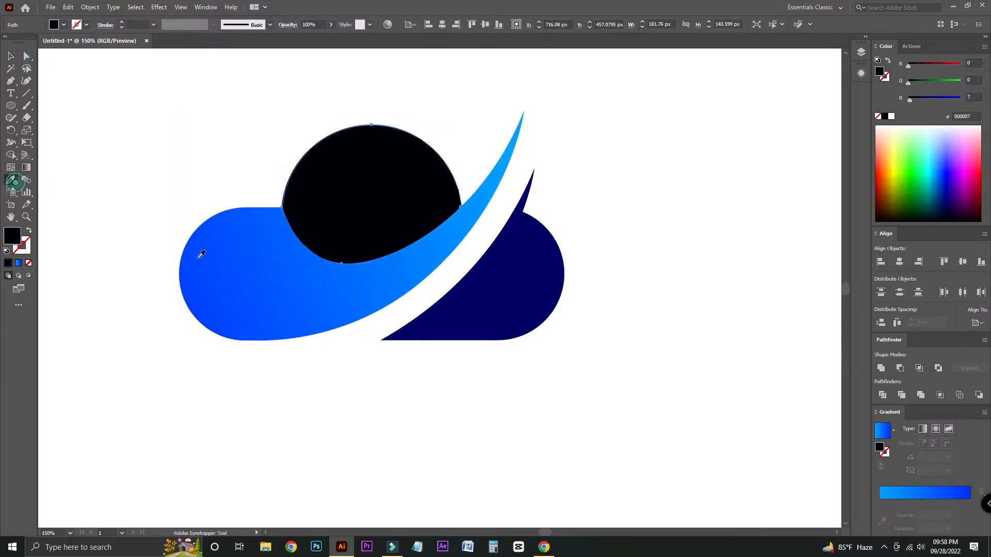
pyautogui.click(249, 288)
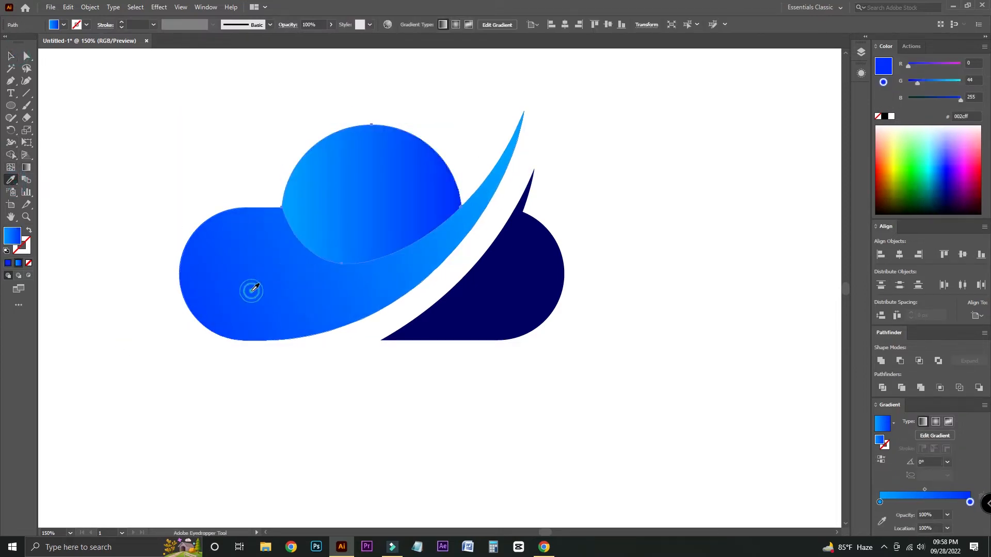
# Redirect the circle piece's gradient from light blue at the upper right to deep blue at the lower left, at about -141°.
pyautogui.click(26, 168)
pyautogui.moveTo(433, 141); pyautogui.dragTo(236, 297)
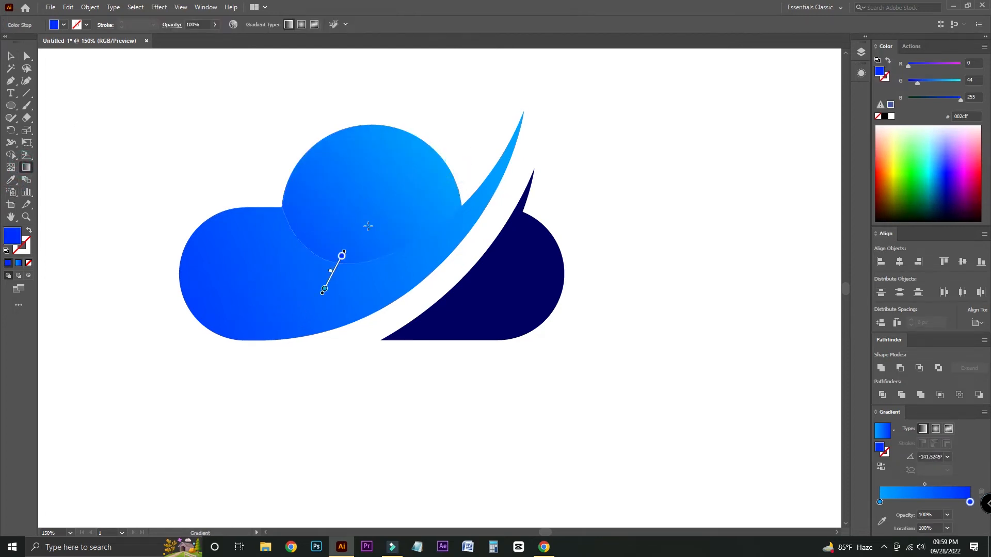
pyautogui.moveTo(332, 272); pyautogui.dragTo(322, 290)
pyautogui.moveTo(437, 190); pyautogui.dragTo(271, 342)
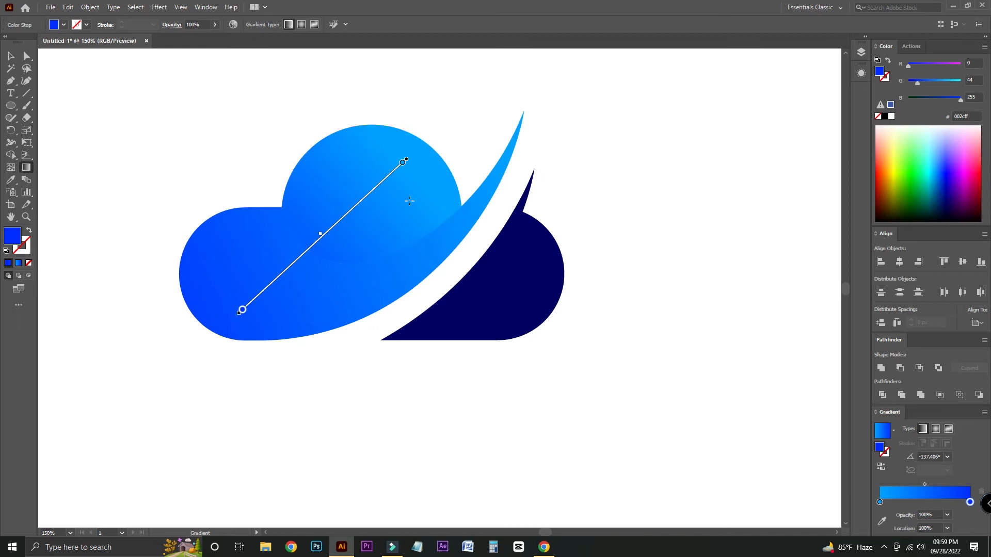
pyautogui.hotkey('ctrl', '+')
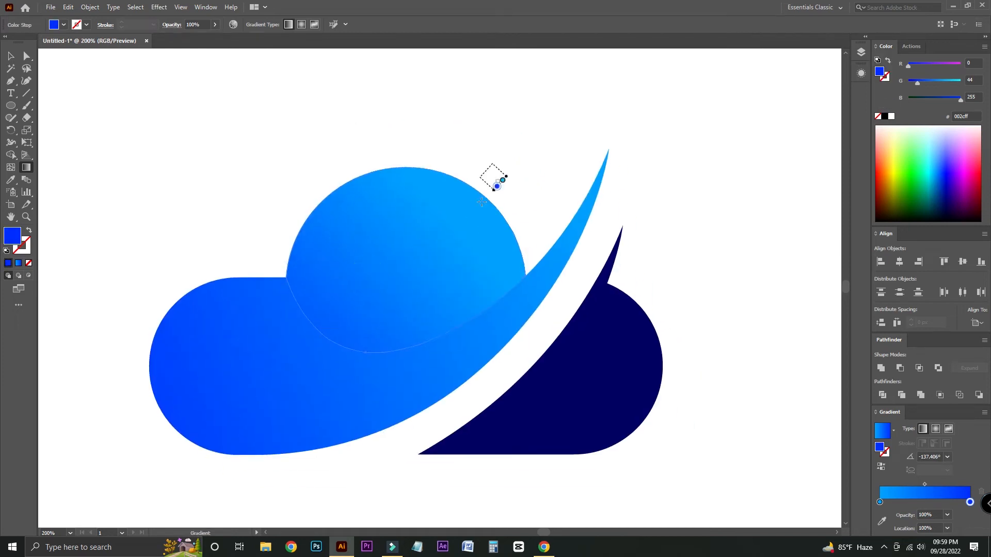
pyautogui.moveTo(499, 176); pyautogui.dragTo(288, 354)
pyautogui.moveTo(481, 193); pyautogui.dragTo(280, 355)
pyautogui.click(10, 57)
pyautogui.click(84, 95)
# Shift the left shape's anchor point beneath the circle slightly to the right along their shared edge.
pyautogui.hotkey('ctrl', '+')
pyautogui.hotkey('ctrl', '+')
pyautogui.hotkey('ctrl', '+')
pyautogui.press('space')
pyautogui.moveTo(351, 256); pyautogui.dragTo(440, 157)
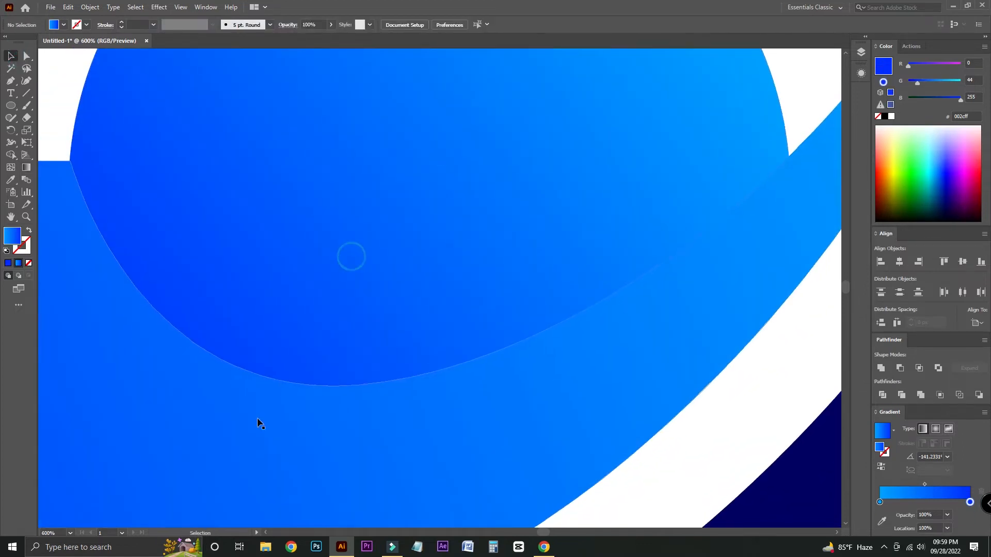
pyautogui.click(244, 462)
pyautogui.click(28, 57)
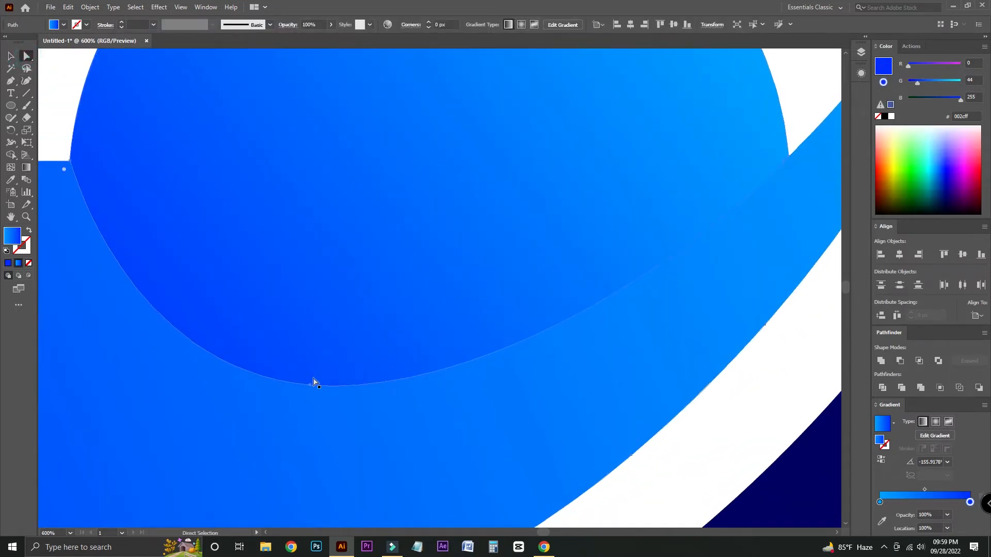
pyautogui.moveTo(314, 387); pyautogui.dragTo(345, 387)
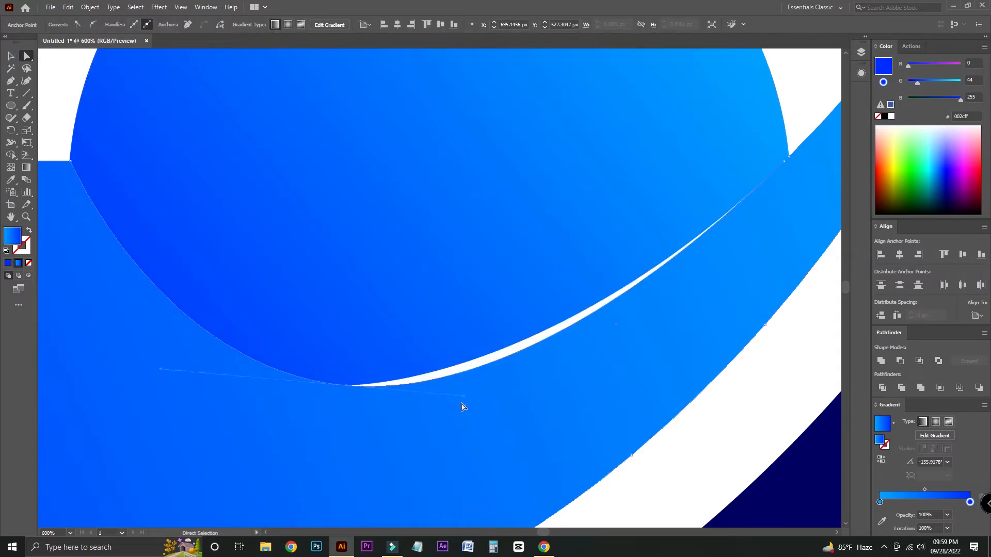
pyautogui.moveTo(466, 397); pyautogui.dragTo(541, 416)
pyautogui.moveTo(628, 421); pyautogui.dragTo(537, 415)
pyautogui.moveTo(463, 399); pyautogui.dragTo(467, 387)
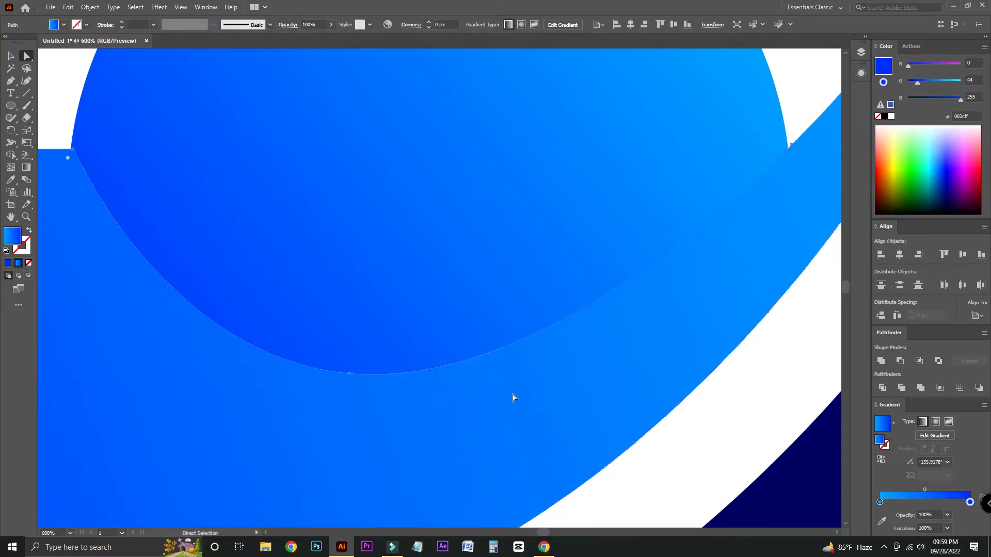
pyautogui.hotkey('ctrl', 'z')
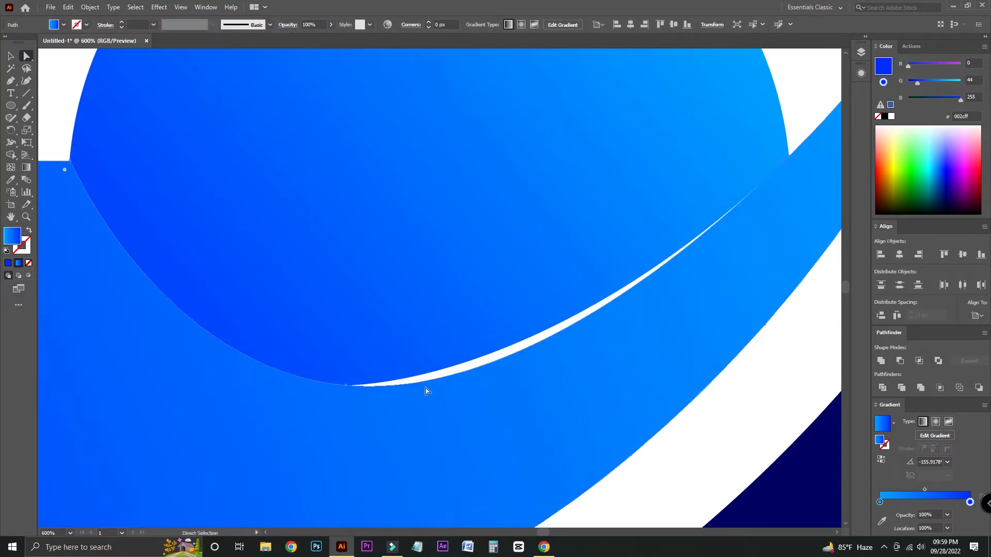
pyautogui.click(345, 386)
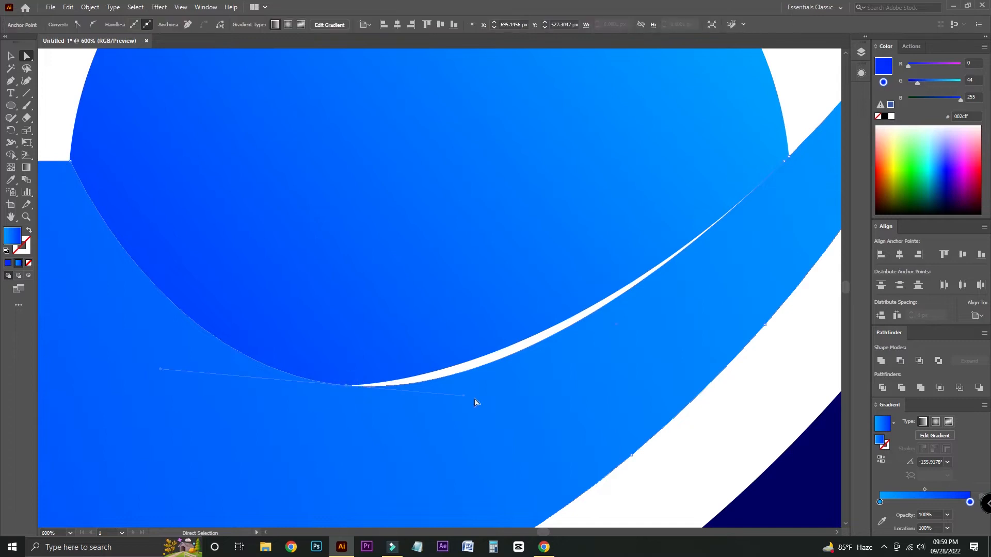
pyautogui.moveTo(465, 400); pyautogui.dragTo(469, 388)
pyautogui.hotkey('ctrl', 'z')
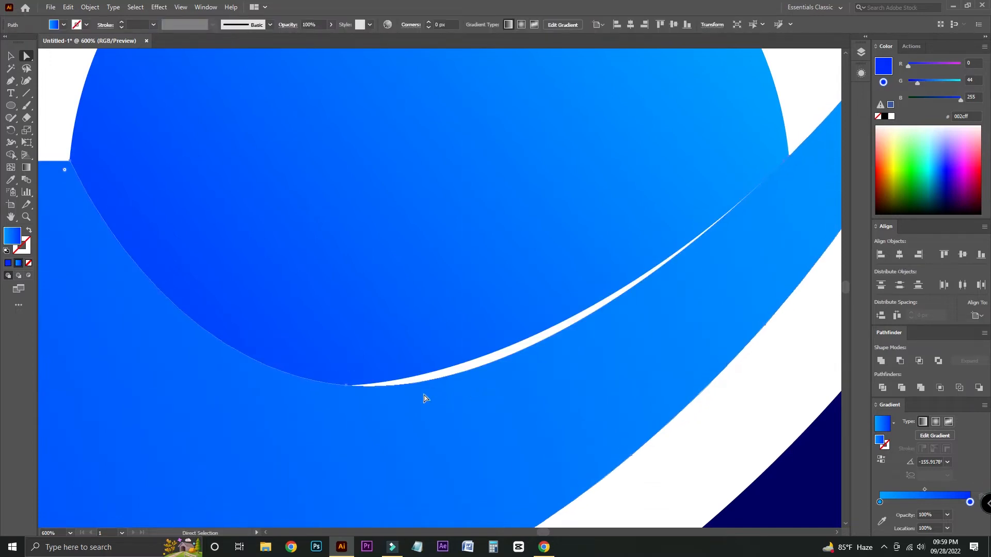
# Tilt the right direction handle of the anchor beneath the circle slightly upward to reshape the left shape's inner curve.
pyautogui.click(345, 386)
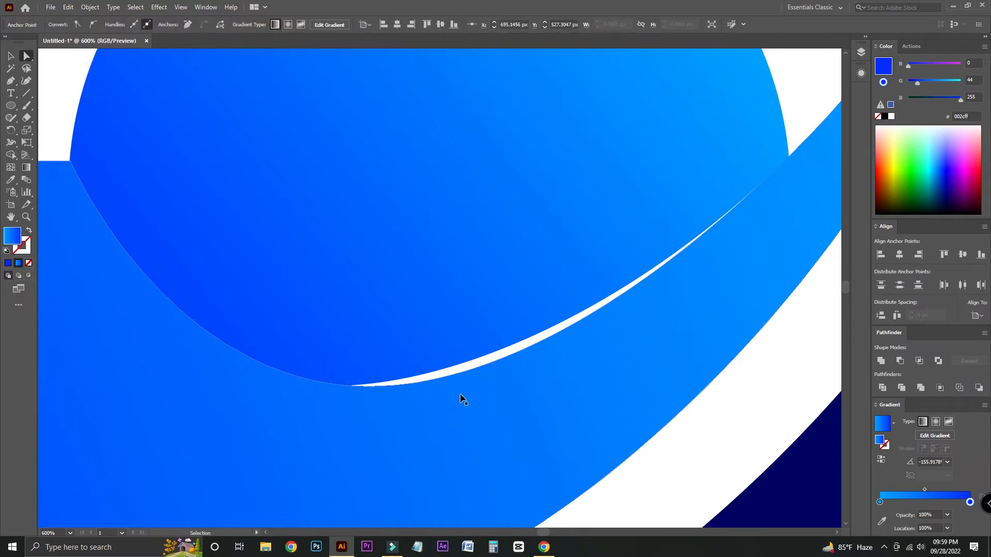
pyautogui.moveTo(463, 396); pyautogui.dragTo(485, 381)
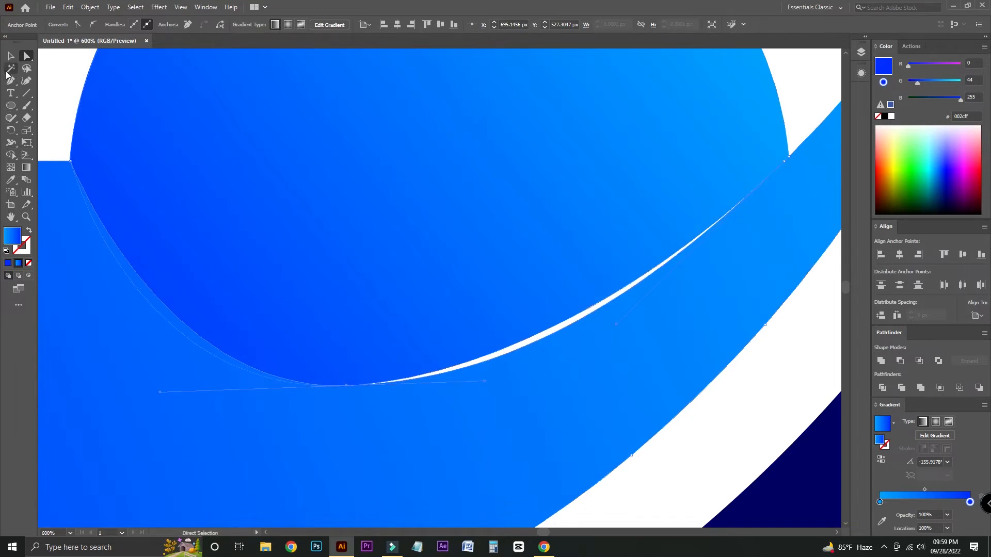
pyautogui.click(11, 55)
pyautogui.click(50, 72)
pyautogui.hotkey('ctrl', '-')
pyautogui.hotkey('ctrl', '-')
pyautogui.hotkey('ctrl', '-')
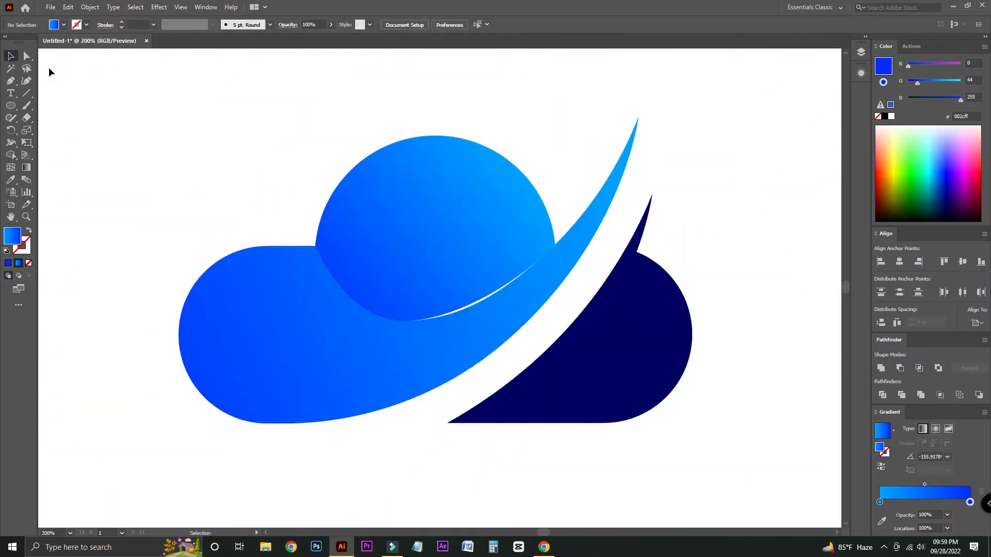
# Enlarge the circle piece slightly toward the lower right to cover the white gap along the swoosh.
pyautogui.click(493, 264)
pyautogui.hotkey('ctrl', '+')
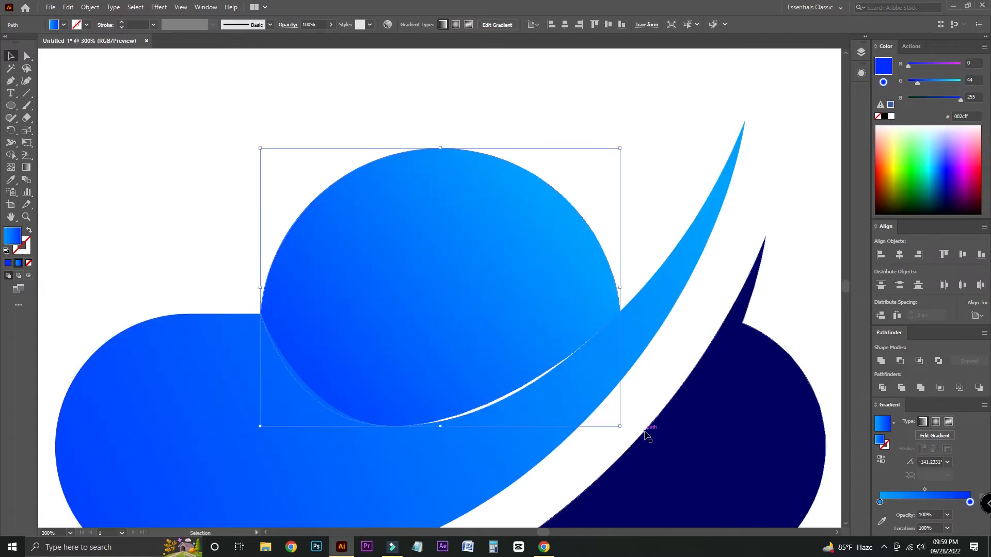
pyautogui.moveTo(621, 427); pyautogui.dragTo(632, 436)
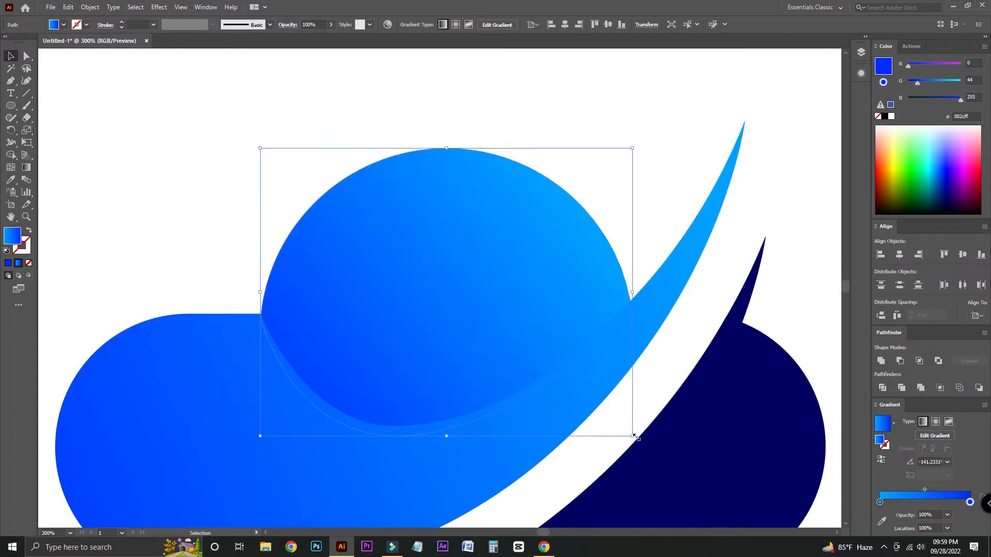
# Copy the left shape's blue gradient onto the dark navy right piece with the Eyedropper.
pyautogui.click(631, 147)
pyautogui.hotkey('ctrl', '-')
pyautogui.hotkey('ctrl', '-')
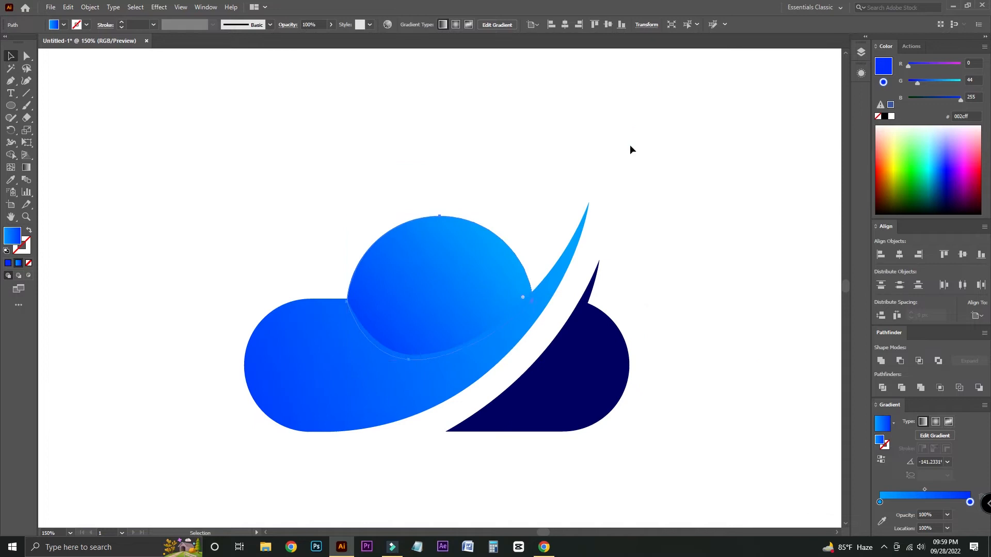
pyautogui.click(613, 148)
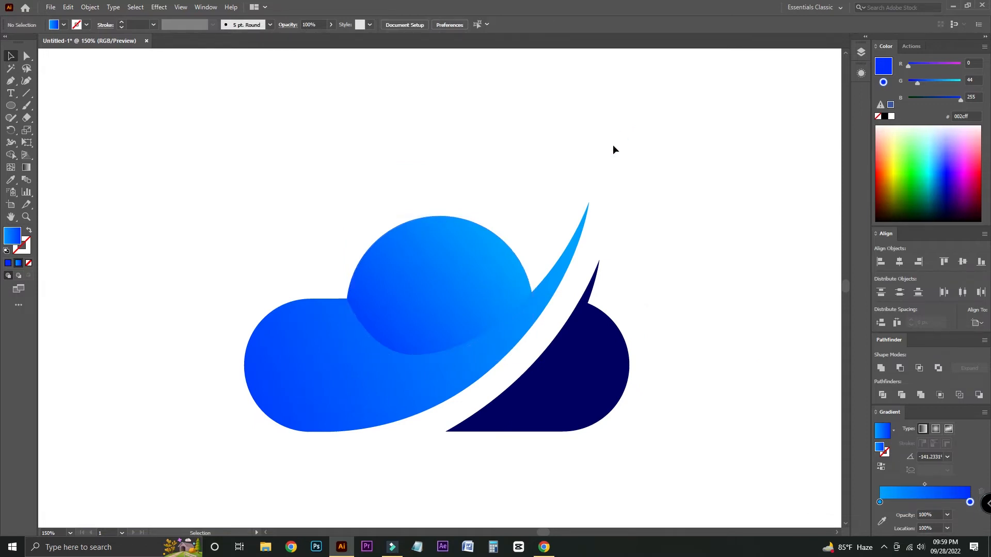
pyautogui.click(580, 358)
pyautogui.click(10, 180)
pyautogui.click(292, 353)
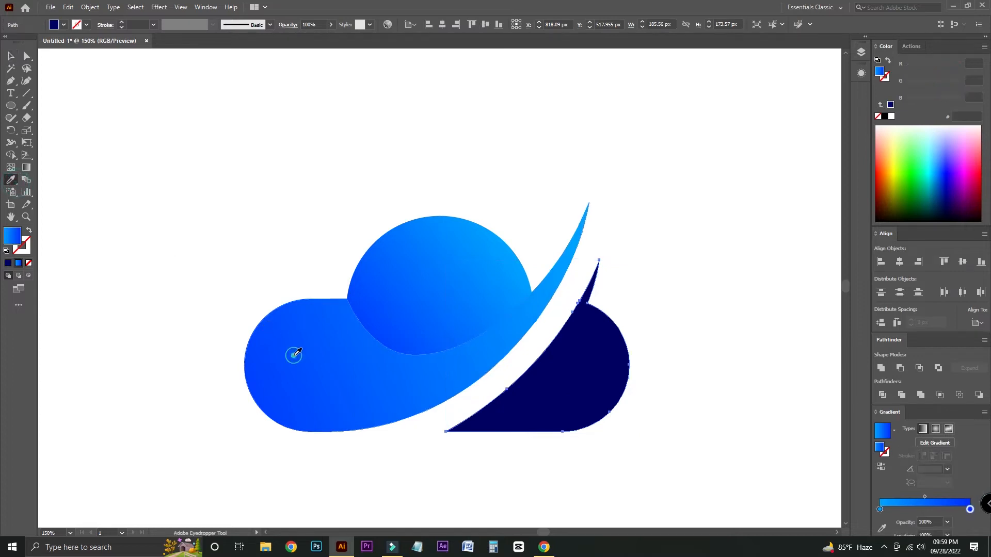
pyautogui.click(10, 56)
pyautogui.click(181, 98)
pyautogui.hotkey('ctrl', '+')
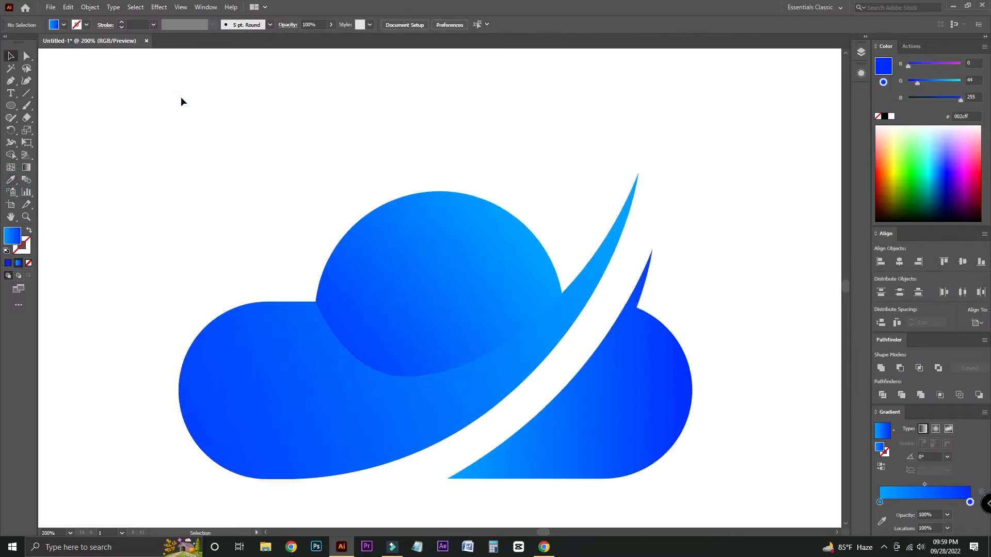
# Redirect the left shape's gradient from light blue at the upper right to deep blue at the lower left, at about -137°.
pyautogui.click(462, 341)
pyautogui.click(25, 167)
pyautogui.click(274, 400)
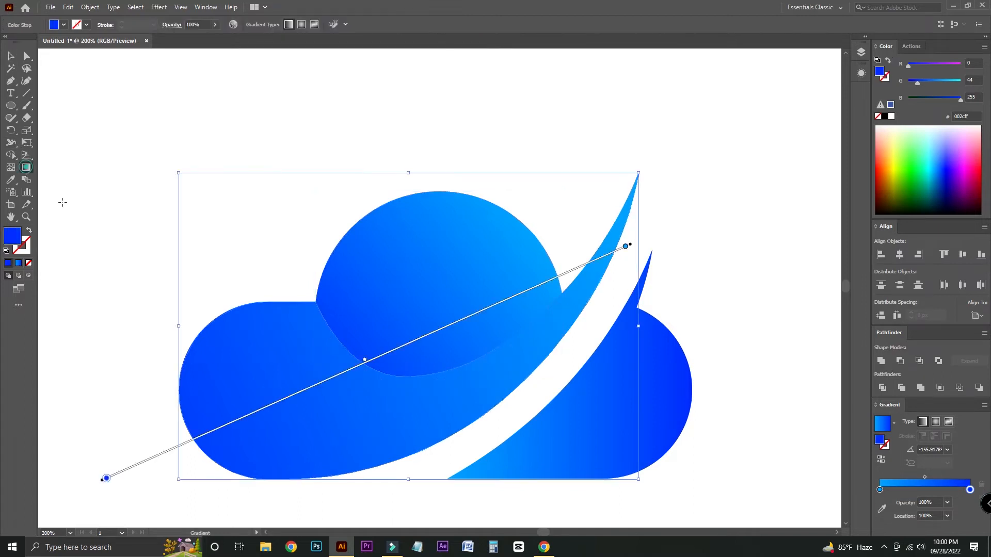
pyautogui.moveTo(222, 454)
pyautogui.mouseDown()
pyautogui.moveTo(439, 350)
pyautogui.moveTo(487, 272)
pyautogui.mouseUp()
pyautogui.moveTo(517, 237)
pyautogui.mouseDown()
pyautogui.moveTo(248, 469)
pyautogui.moveTo(206, 479)
pyautogui.mouseUp()
pyautogui.moveTo(470, 255)
pyautogui.mouseDown()
pyautogui.moveTo(222, 439)
pyautogui.moveTo(230, 480)
pyautogui.mouseUp()
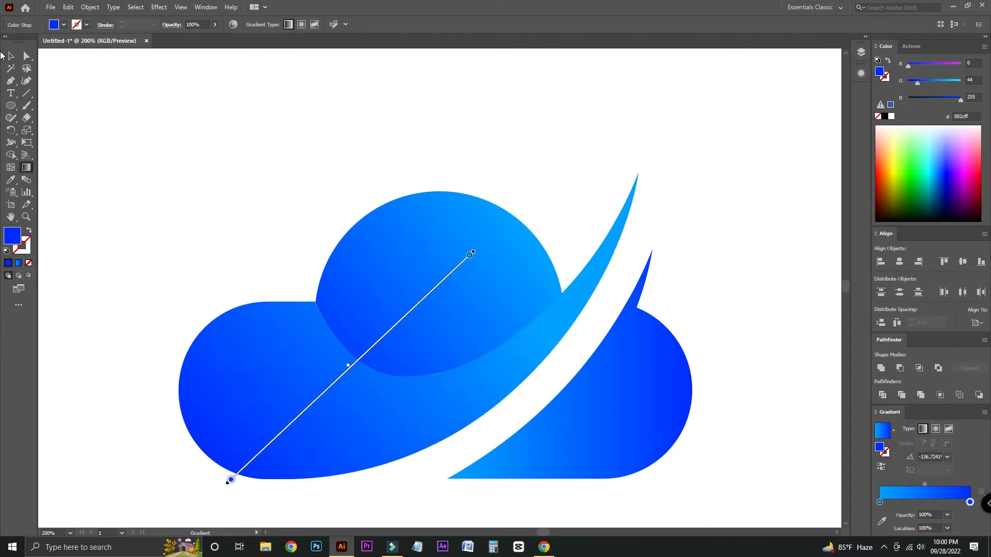
pyautogui.click(10, 56)
# Redirect the right piece's gradient from light blue at the upper right to deep blue at the lower left, at about -131°.
pyautogui.click(713, 424)
pyautogui.click(656, 403)
pyautogui.press('g')
pyautogui.moveTo(733, 282); pyautogui.dragTo(445, 525)
pyautogui.moveTo(698, 273)
pyautogui.mouseDown()
pyautogui.moveTo(599, 341)
pyautogui.moveTo(472, 476)
pyautogui.moveTo(504, 500)
pyautogui.mouseUp()
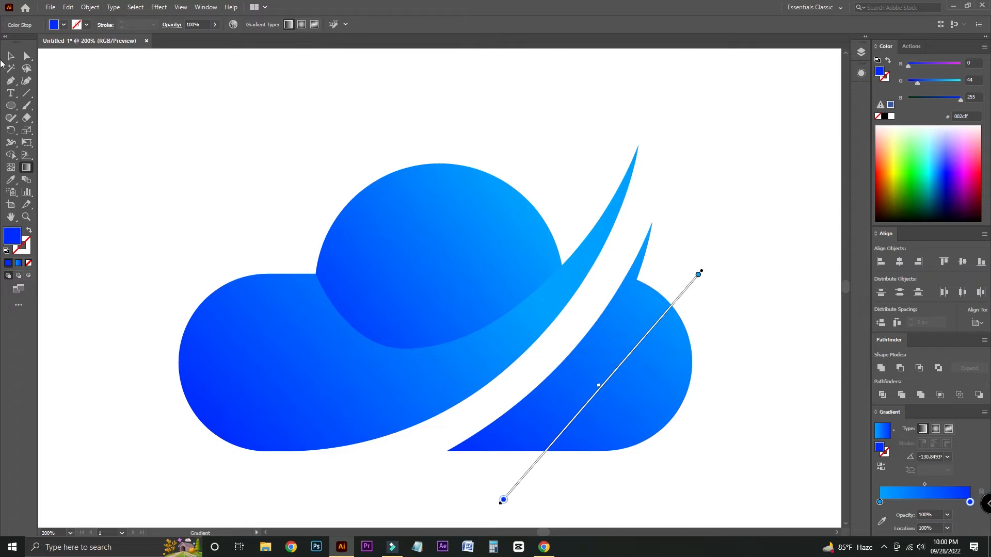
pyautogui.click(11, 56)
pyautogui.click(157, 111)
# Draw a closed curved leaf shape with the Pen tool, starting at the right piece's lower-left tip and sweeping up over its inner edge.
pyautogui.moveTo(214, 217); pyautogui.dragTo(104, 196)
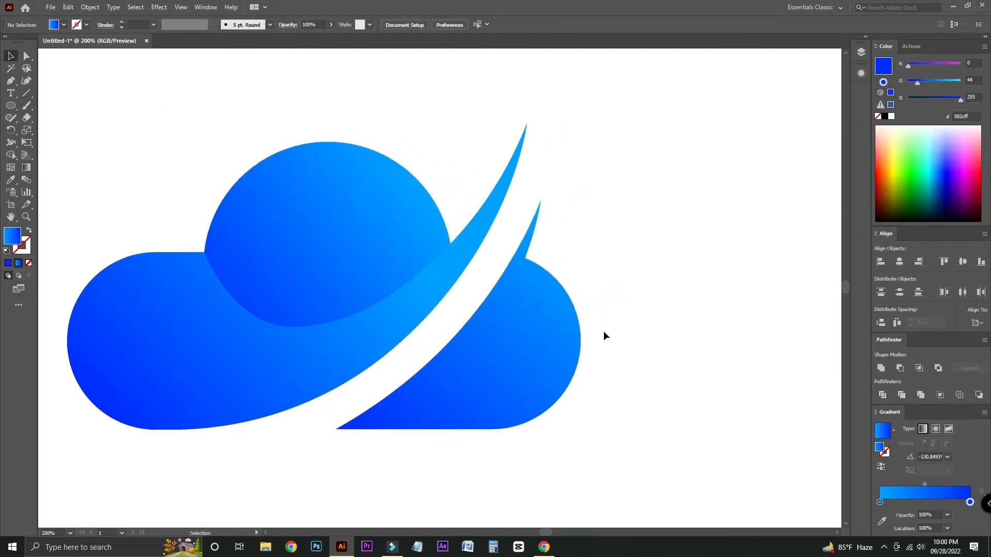
pyautogui.click(510, 346)
pyautogui.click(668, 345)
pyautogui.click(14, 83)
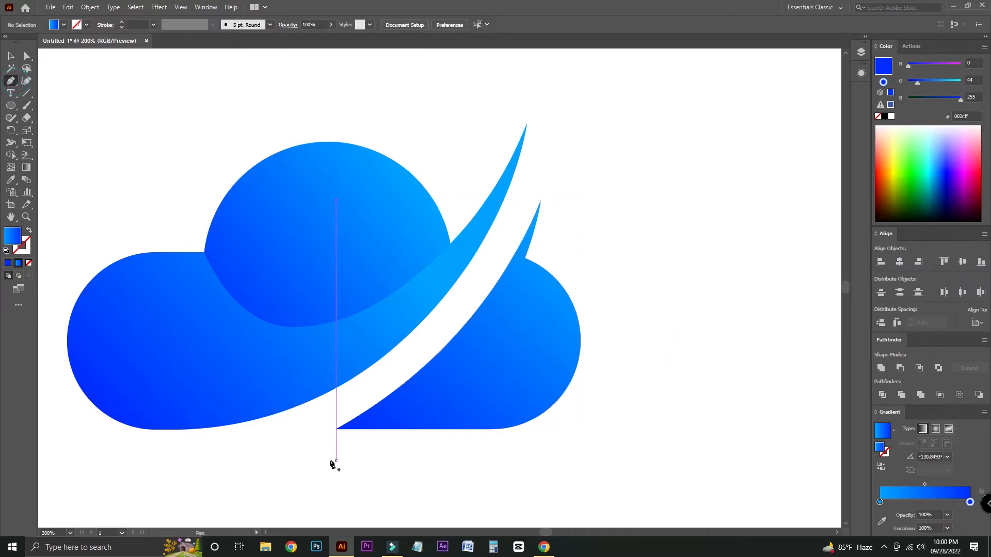
pyautogui.click(336, 429)
pyautogui.press('space')
pyautogui.moveTo(531, 355); pyautogui.dragTo(434, 455)
pyautogui.moveTo(500, 311); pyautogui.dragTo(576, 129)
pyautogui.press('space')
pyautogui.moveTo(539, 228); pyautogui.dragTo(610, 172)
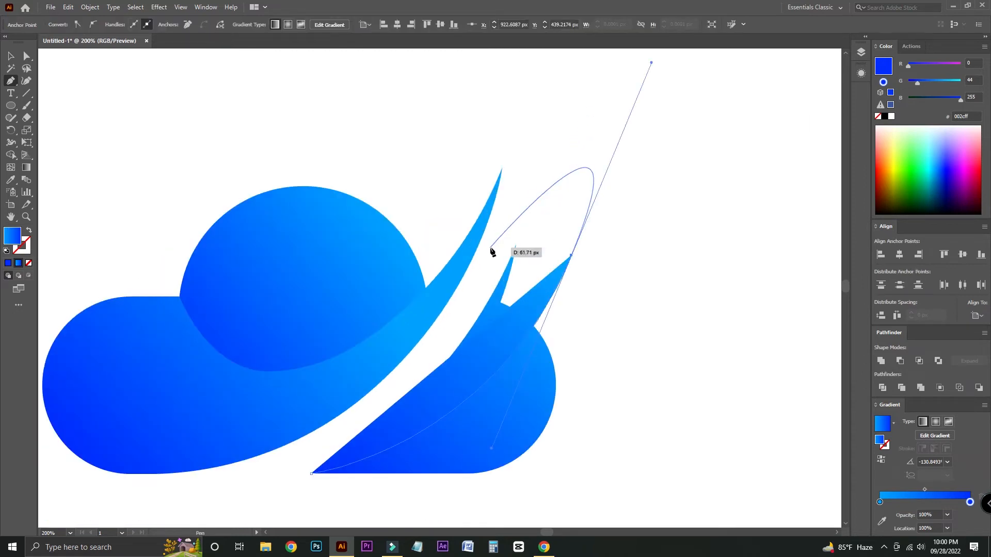
pyautogui.moveTo(480, 262); pyautogui.dragTo(453, 310)
pyautogui.click(314, 474)
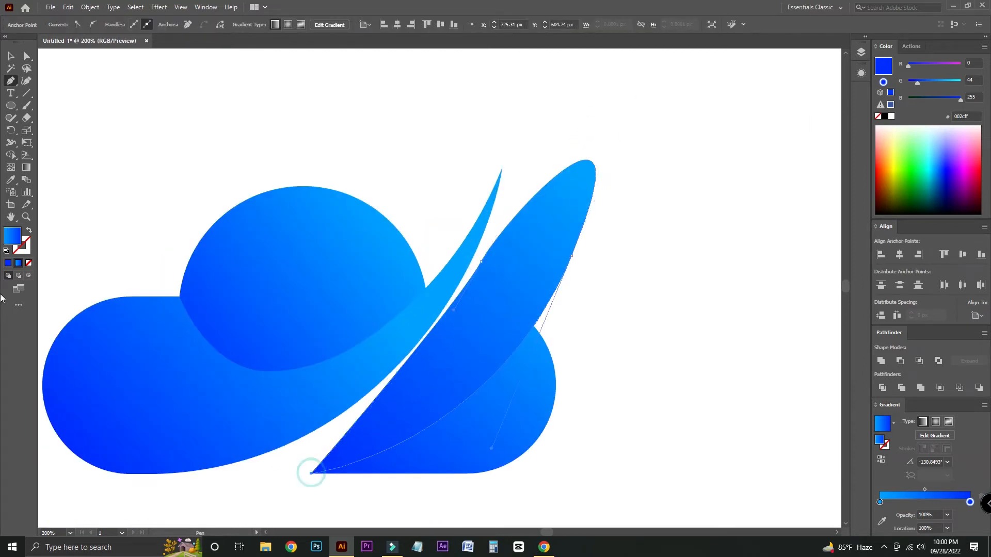
# Trim away the part of the leaf shape outside the right piece with the Shape Builder.
pyautogui.click(11, 56)
pyautogui.click(513, 443)
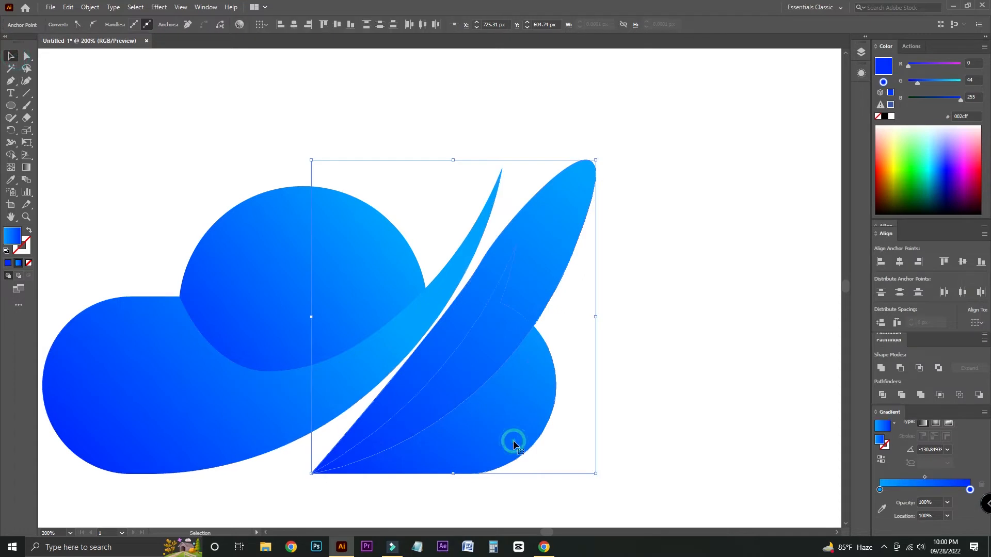
pyautogui.click(11, 155)
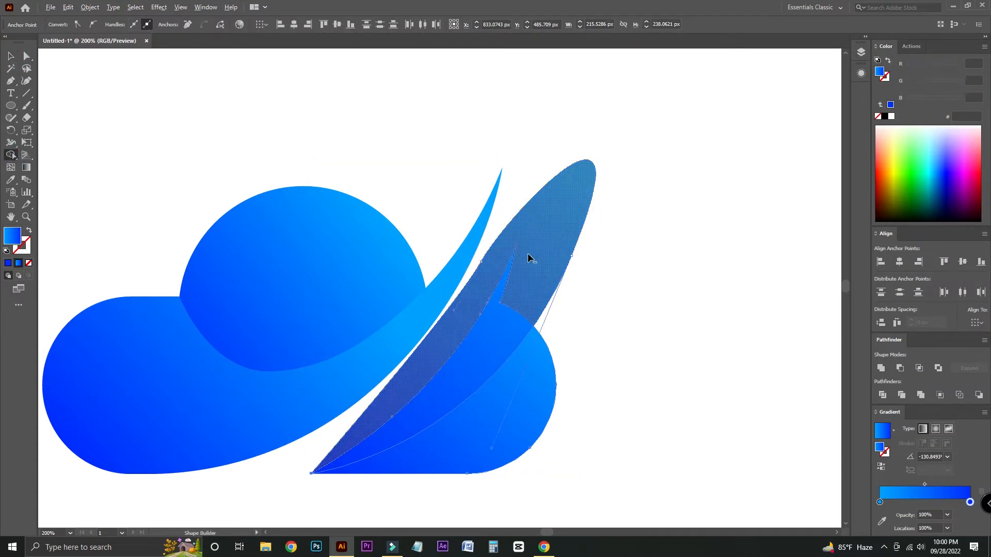
pyautogui.keyDown('alt'); pyautogui.click(528, 253); pyautogui.keyUp('alt')
pyautogui.press('v')
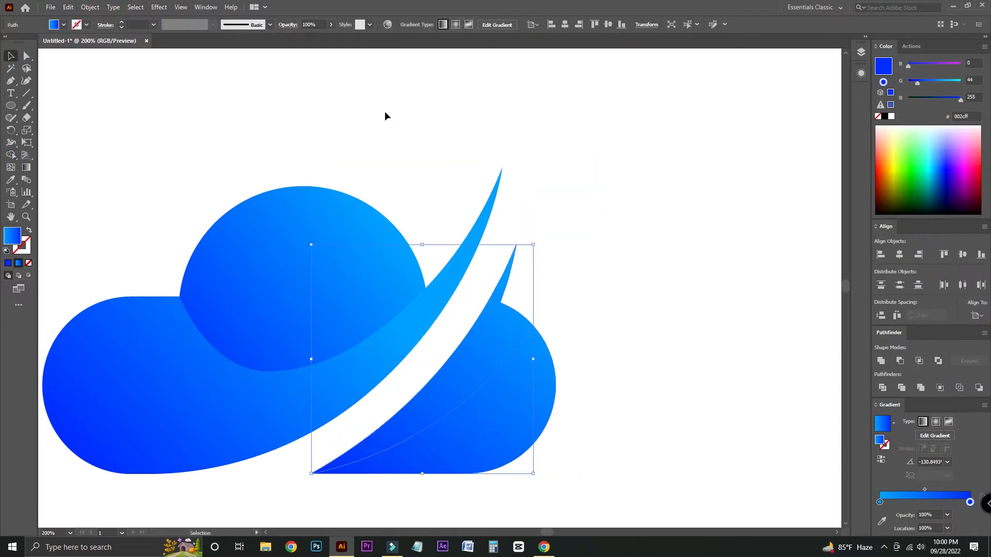
# Fill the trimmed overlay on the right piece with white and set its opacity to 23%.
pyautogui.click(10, 179)
pyautogui.click(123, 127)
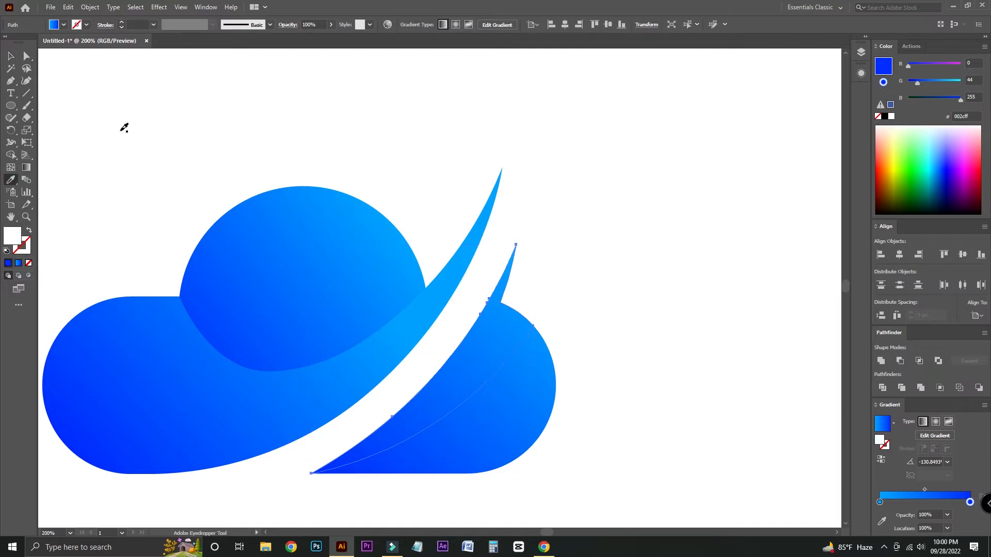
pyautogui.click(331, 25)
pyautogui.moveTo(323, 35); pyautogui.dragTo(301, 41)
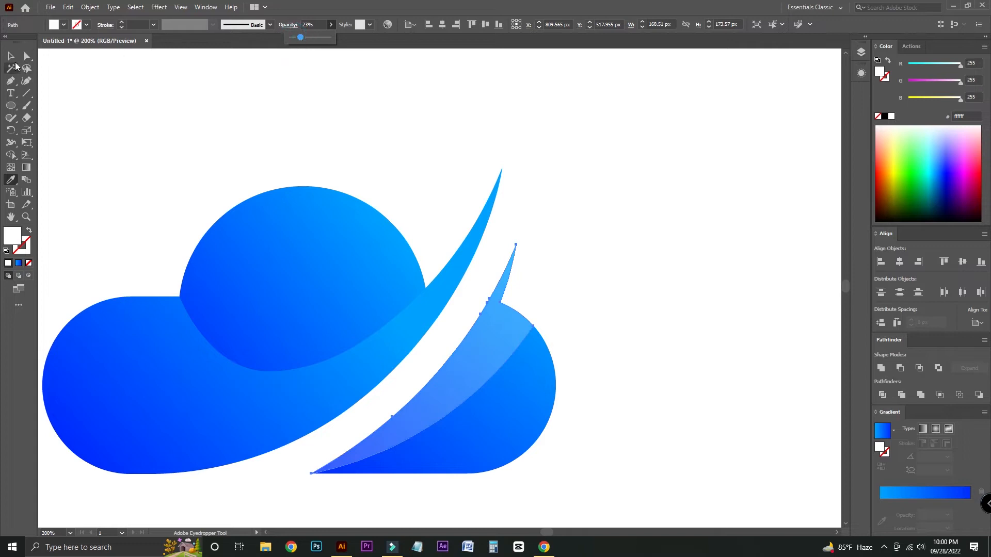
pyautogui.click(10, 56)
pyautogui.click(162, 49)
# Draw a circle about 121 px across centred inside the cloud's round top piece.
pyautogui.hotkey('ctrl', '1')
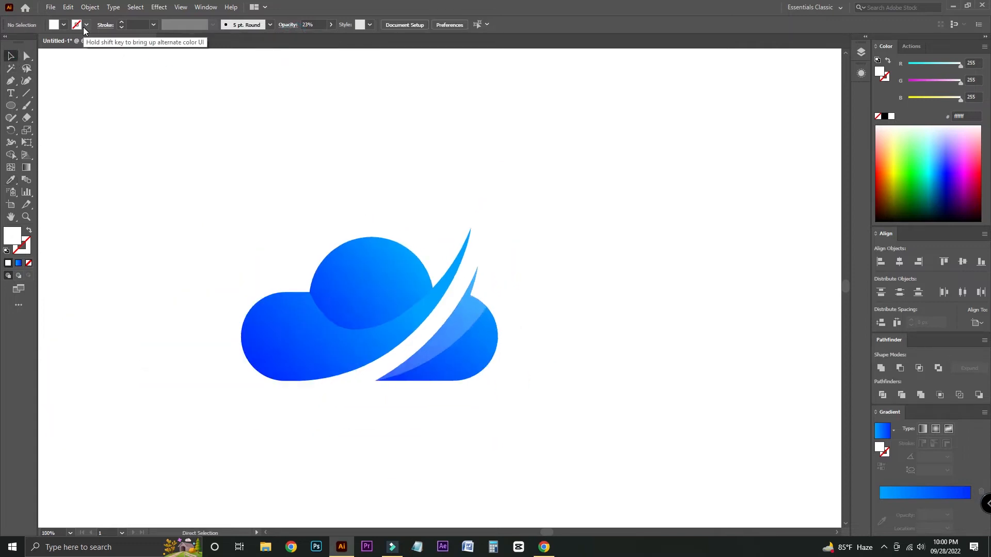
pyautogui.hotkey('ctrl', '+')
pyautogui.hotkey('ctrl', '+')
pyautogui.hotkey('ctrl', '+')
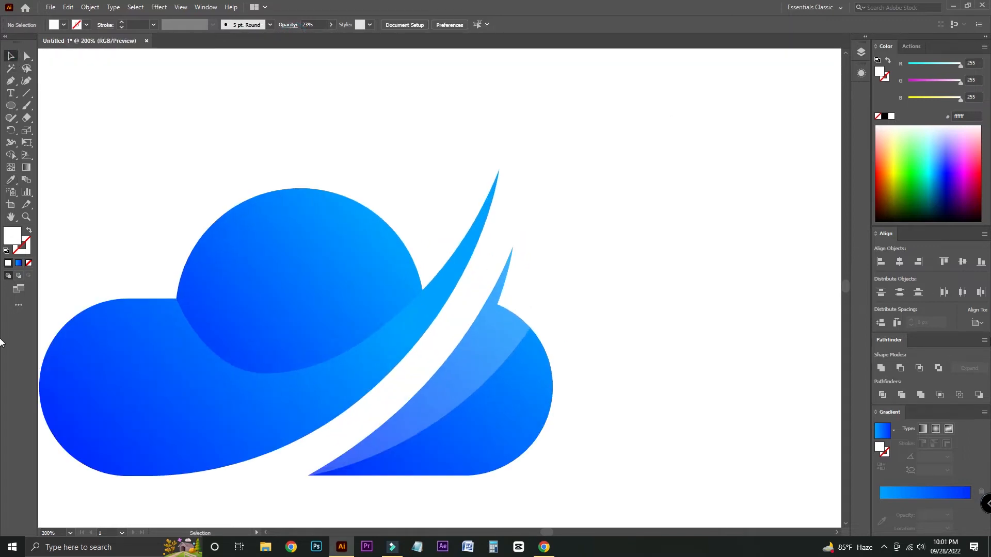
pyautogui.hotkey('ctrl', '+')
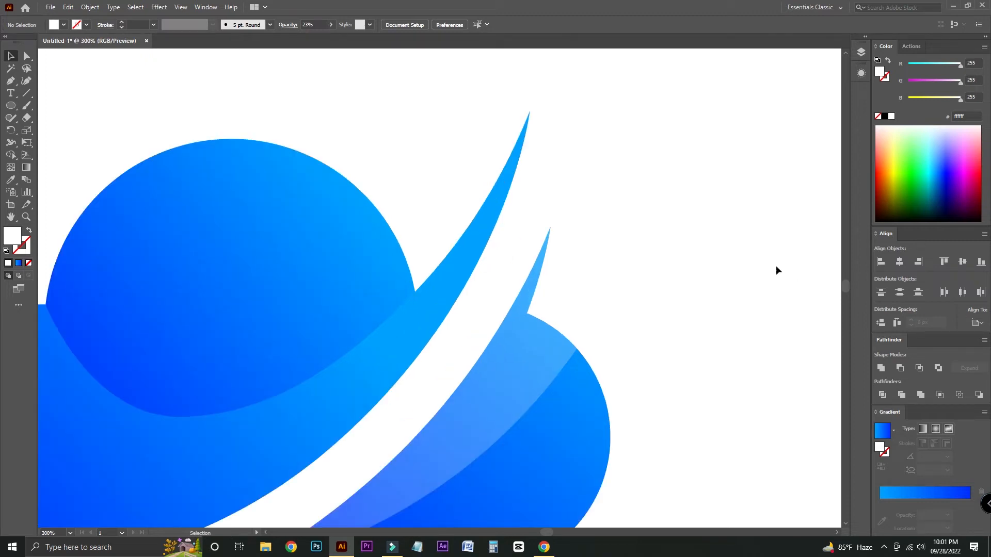
pyautogui.moveTo(457, 154); pyautogui.dragTo(543, 125)
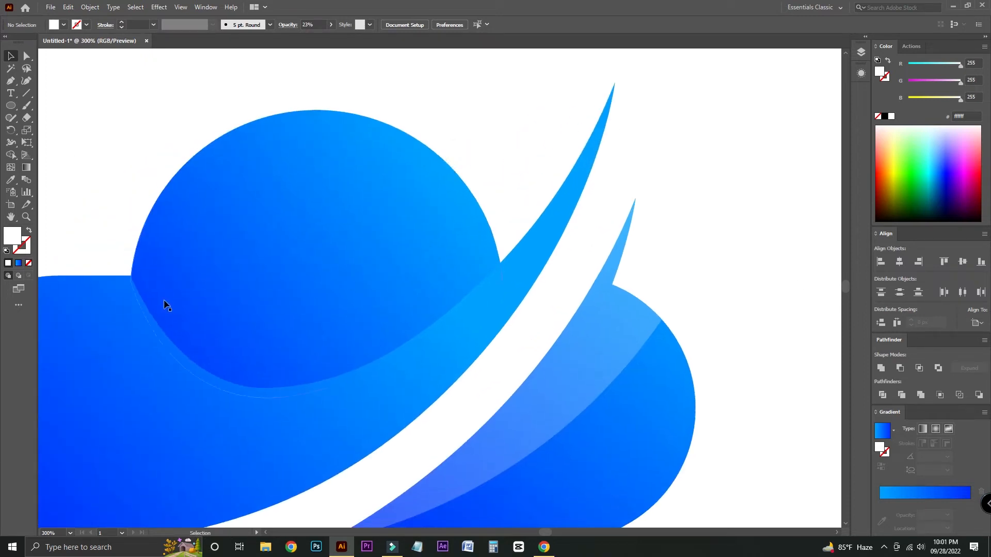
pyautogui.click(352, 174)
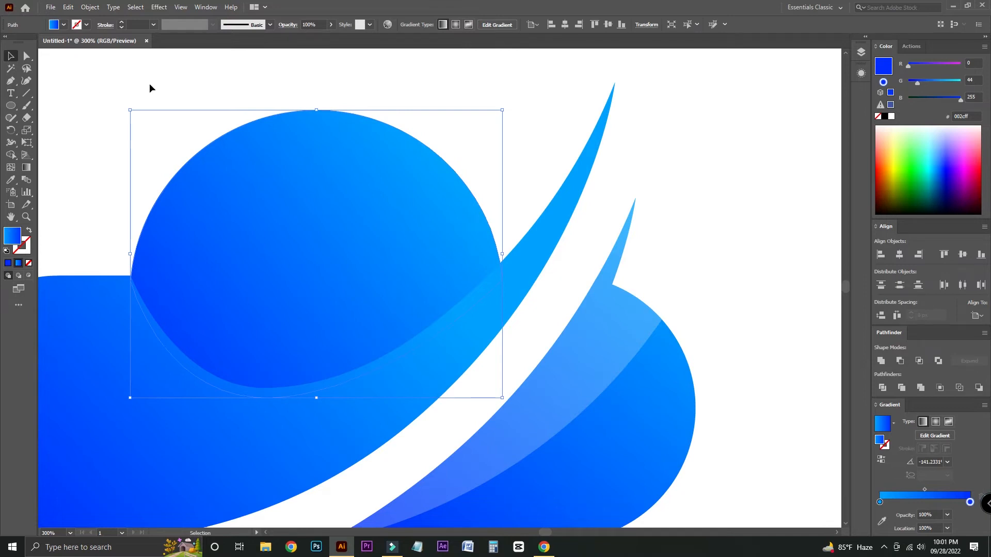
pyautogui.click(70, 104)
pyautogui.press('l')
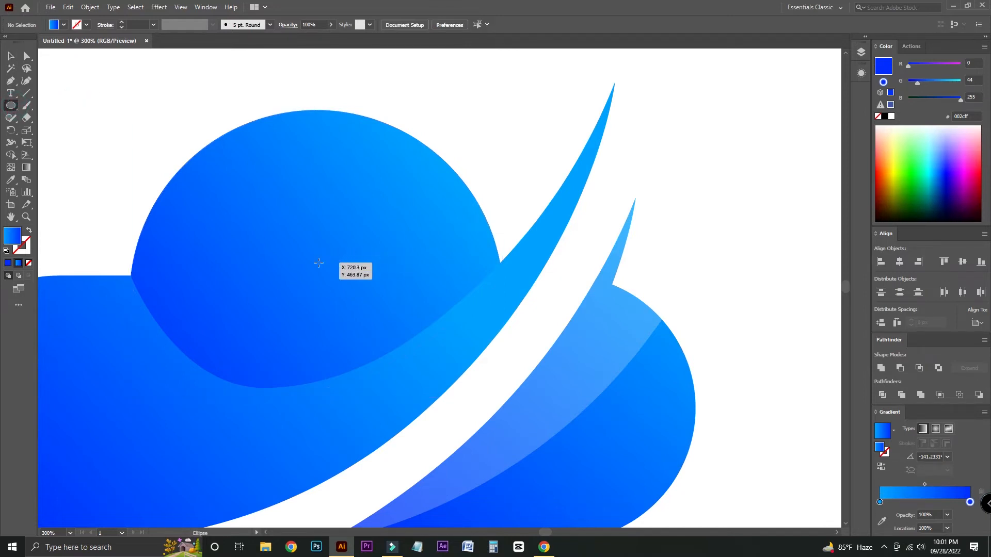
pyautogui.moveTo(316, 252); pyautogui.dragTo(436, 292)
pyautogui.moveTo(438, 255); pyautogui.dragTo(478, 254)
pyautogui.hotkey('ctrl', 'z')
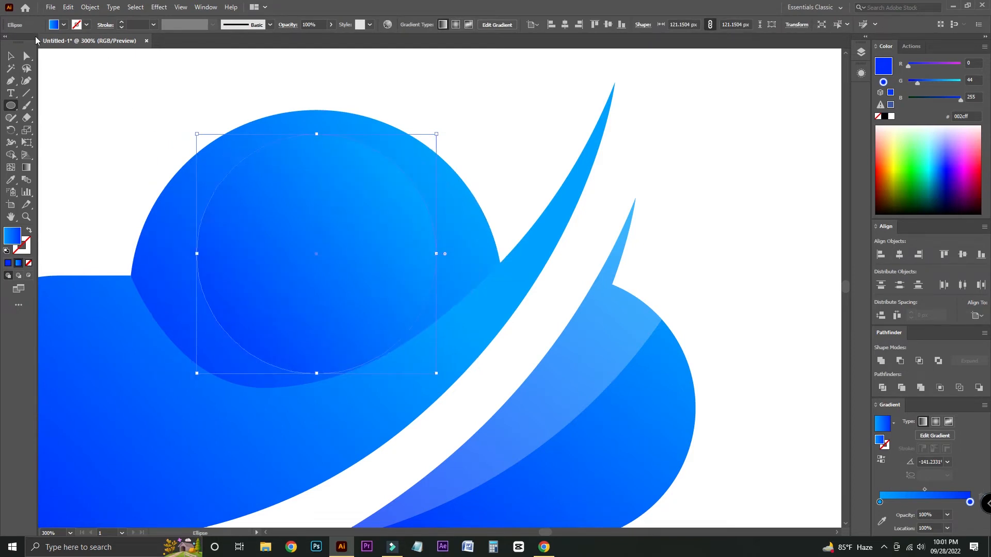
# Duplicate the inner circle slightly lower and widen the copy to about 153 px.
pyautogui.click(10, 56)
pyautogui.moveTo(276, 215); pyautogui.dragTo(356, 249)
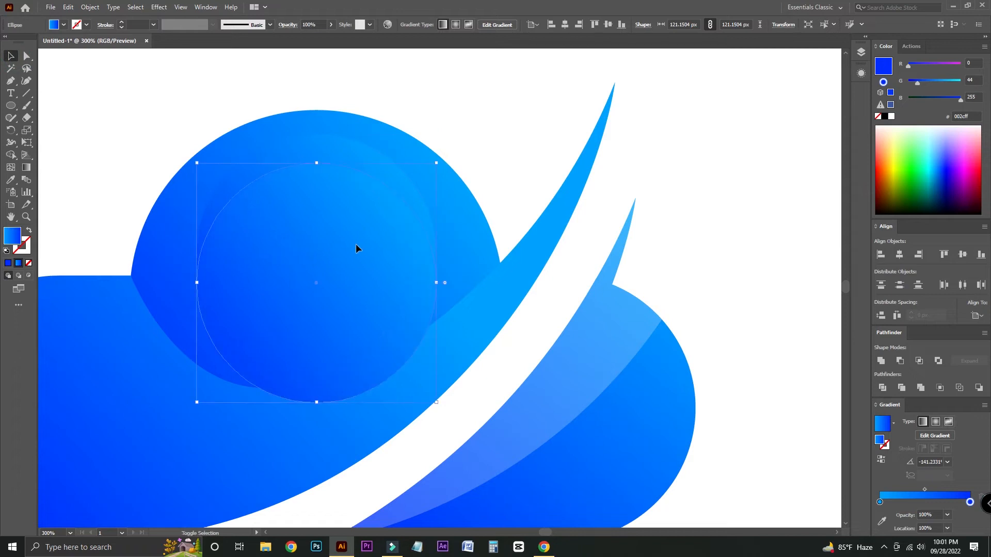
pyautogui.moveTo(437, 285); pyautogui.dragTo(468, 283)
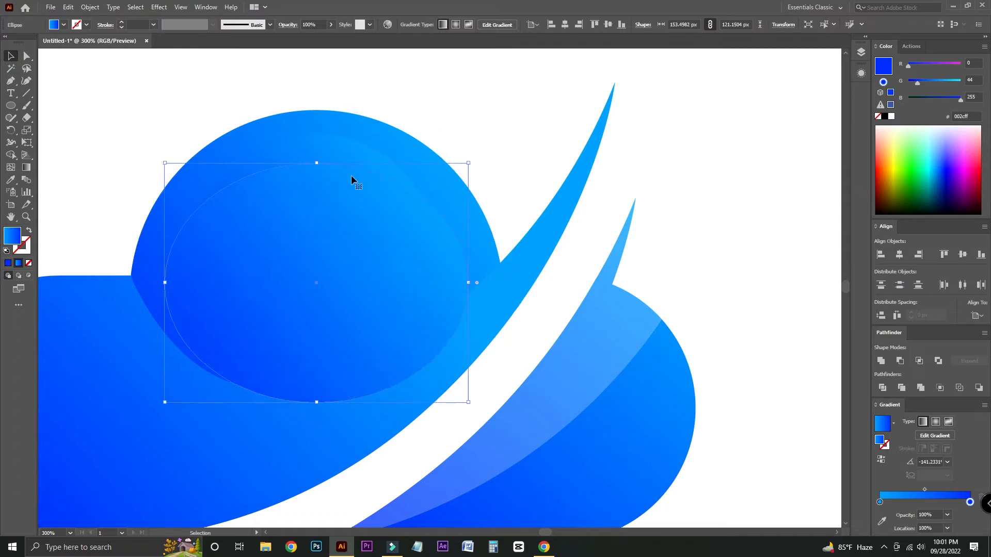
# Remove the lower ellipse and its overlap with the inner circle using the Shape Builder, leaving only the upper crescent.
pyautogui.keyDown('shift'); pyautogui.click(342, 150); pyautogui.keyUp('shift')
pyautogui.click(14, 152)
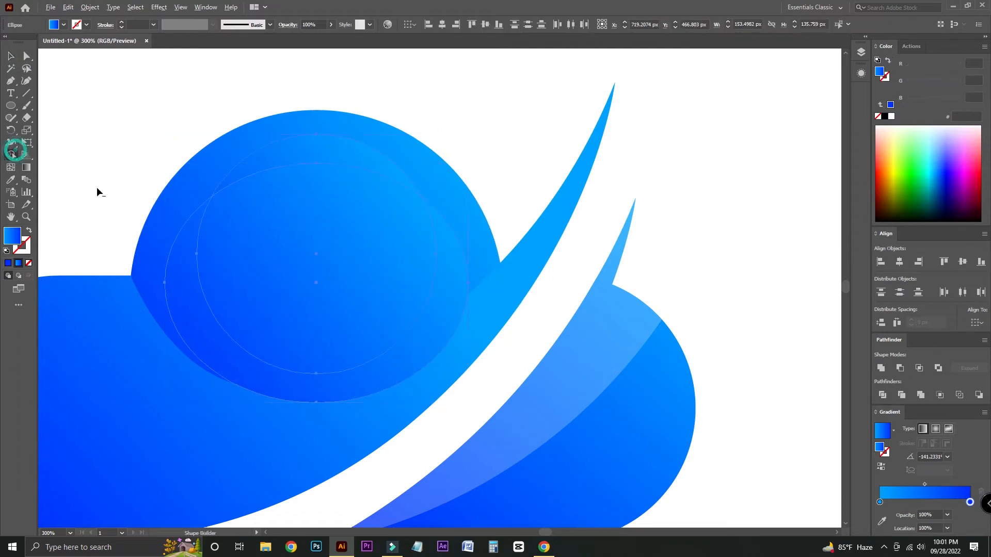
pyautogui.moveTo(277, 230); pyautogui.dragTo(190, 296)
# Give the crescent the translucent white style of the right piece's highlight and enlarge it slightly about its centre.
pyautogui.click(10, 56)
pyautogui.click(316, 148)
pyautogui.press('i')
pyautogui.click(582, 360)
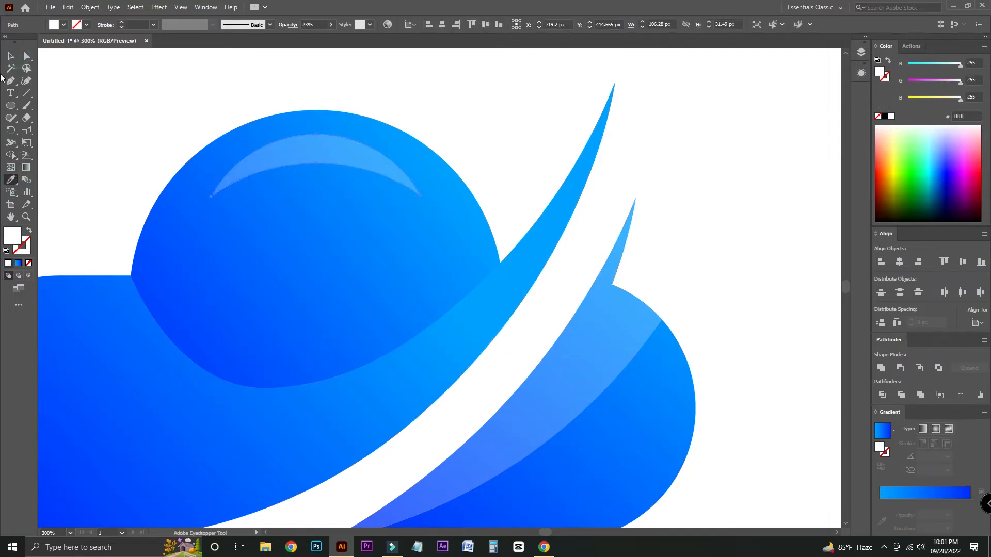
pyautogui.click(11, 56)
pyautogui.moveTo(420, 194); pyautogui.dragTo(450, 208)
pyautogui.click(504, 150)
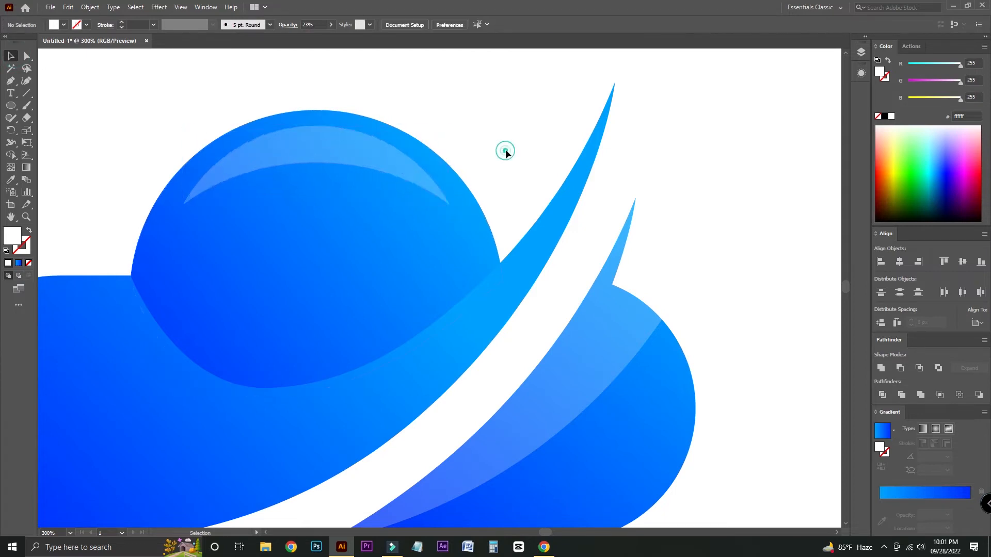
# Examine the whole cloud logo with its highlights at a reduced and an enlarged view.
pyautogui.hotkey('ctrl', '-')
pyautogui.hotkey('ctrl', '-')
pyautogui.hotkey('ctrl', '-')
pyautogui.hotkey('ctrl', '-')
pyautogui.hotkey('ctrl', '-')
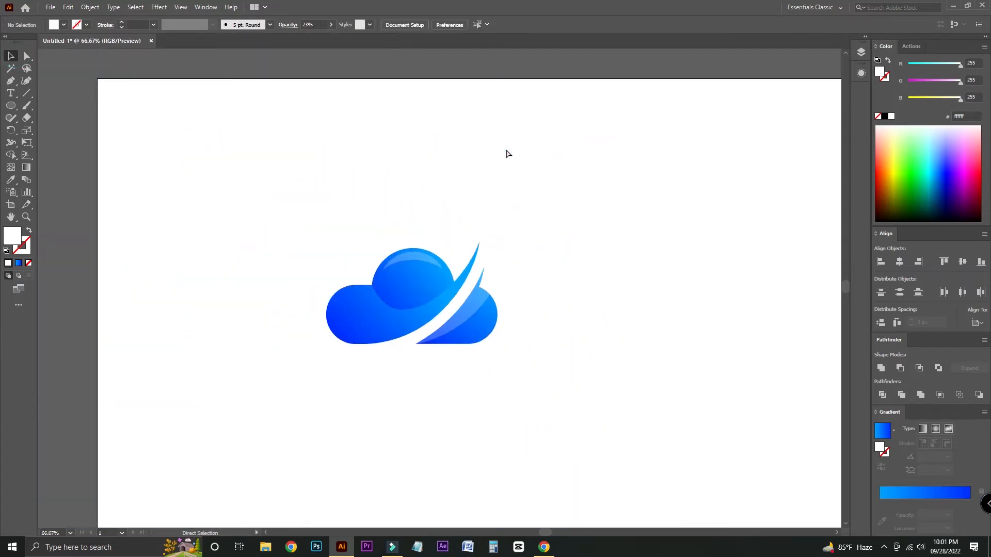
pyautogui.hotkey('ctrl', '+')
pyautogui.hotkey('ctrl', '+')
pyautogui.hotkey('ctrl', '+')
pyautogui.hotkey('ctrl', '+')
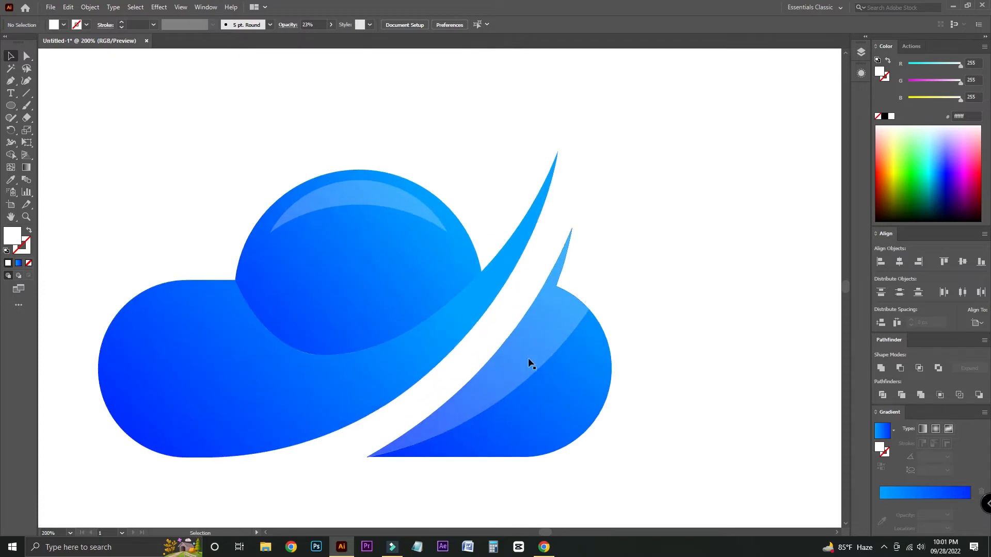
# Lighten the light-blue gradient stop of the left, right and circle pieces to #00C7FF by raising green to 199.
pyautogui.click(588, 394)
pyautogui.keyDown('shift'); pyautogui.click(297, 392); pyautogui.keyUp('shift')
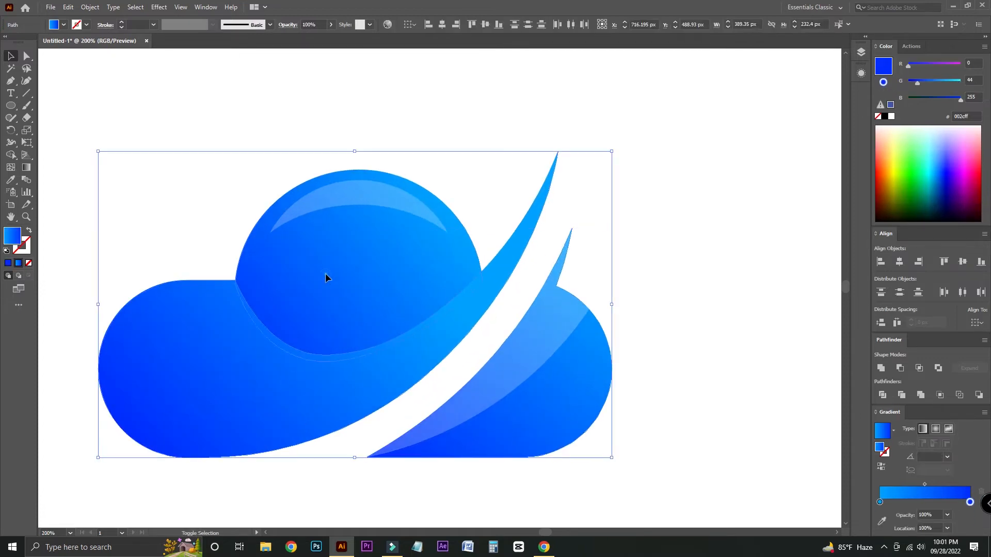
pyautogui.doubleClick(879, 500)
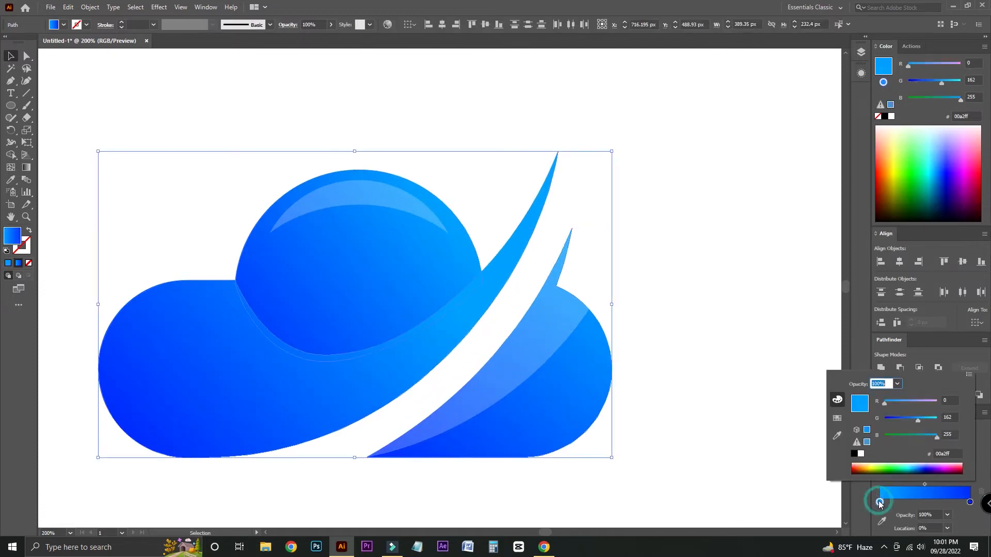
pyautogui.moveTo(915, 416); pyautogui.dragTo(925, 420)
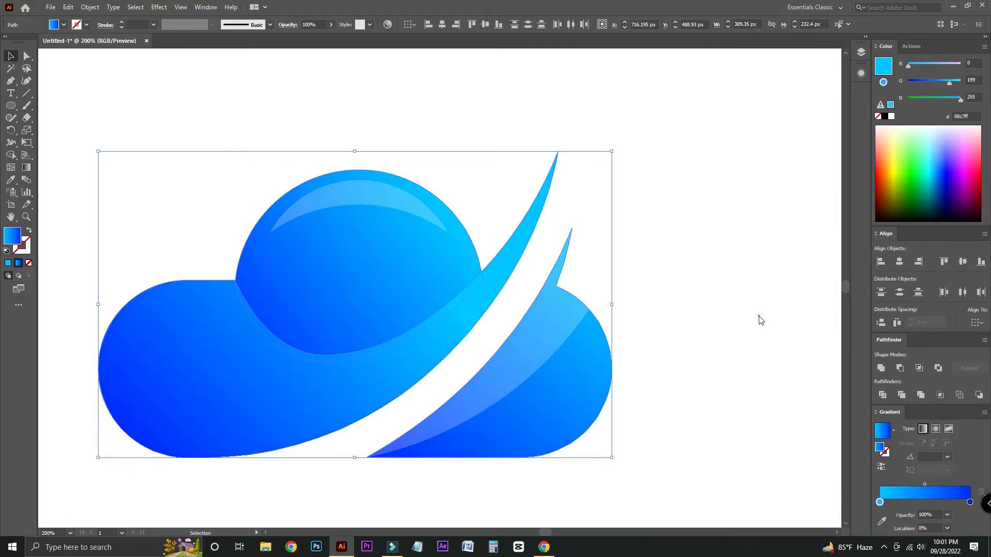
pyautogui.click(758, 315)
pyautogui.hotkey('ctrl', '-')
pyautogui.hotkey('ctrl', '+')
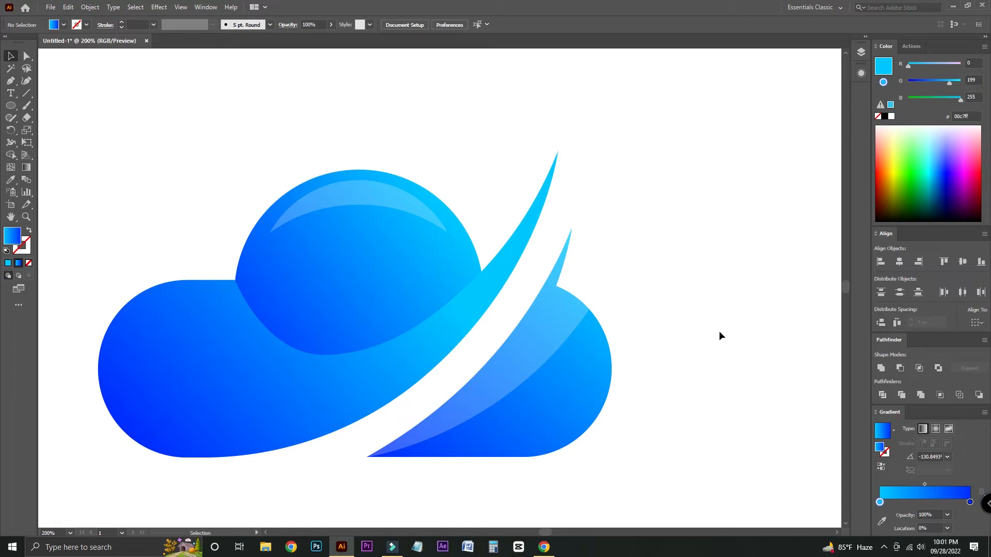
# Create an outward offset copy of the left cloud piece's path at 16 px with miter joins.
pyautogui.click(353, 385)
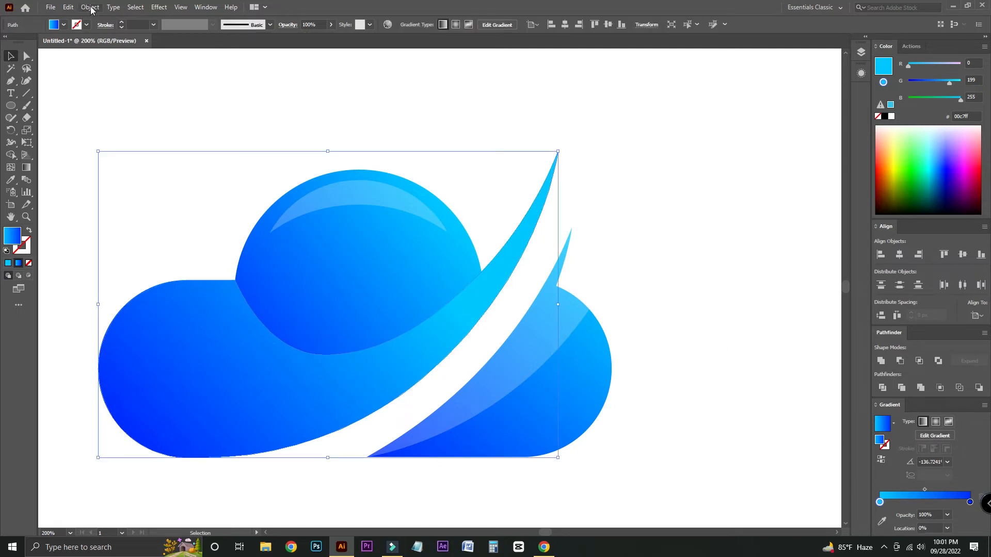
pyautogui.click(90, 7)
pyautogui.moveTo(103, 252)
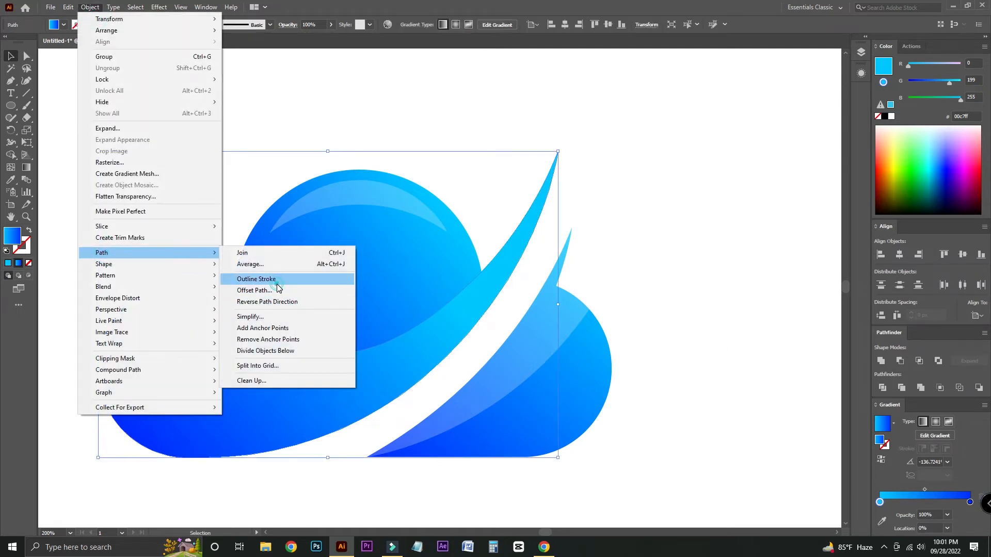
pyautogui.click(278, 289)
pyautogui.click(753, 232)
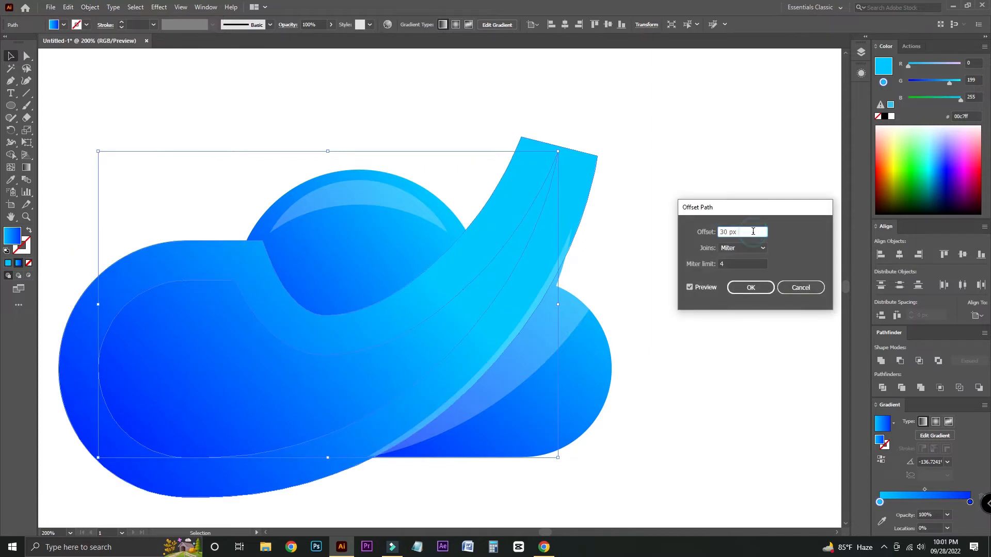
pyautogui.scroll(-12, 753, 232)
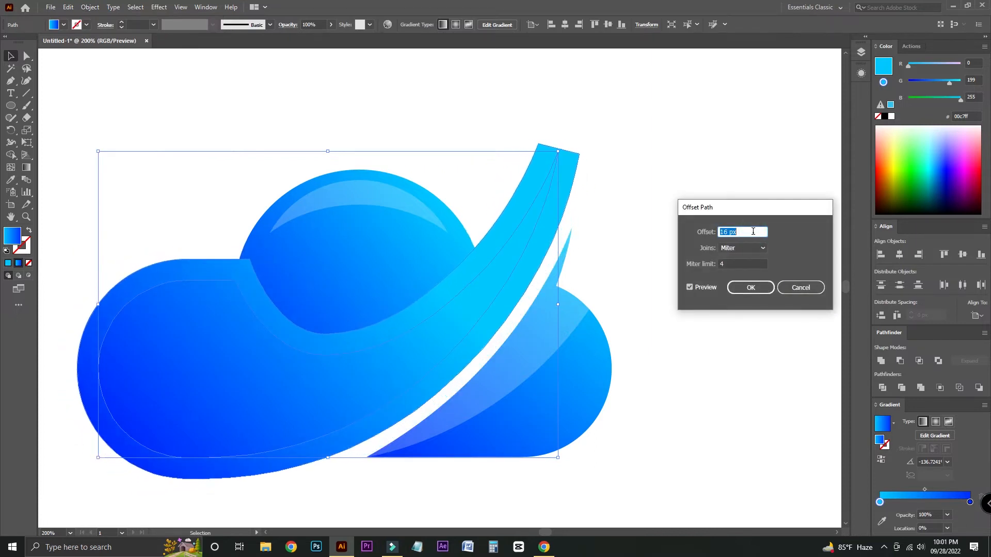
pyautogui.click(751, 287)
# Fill the offset copy with solid black instead of the gradient.
pyautogui.click(890, 117)
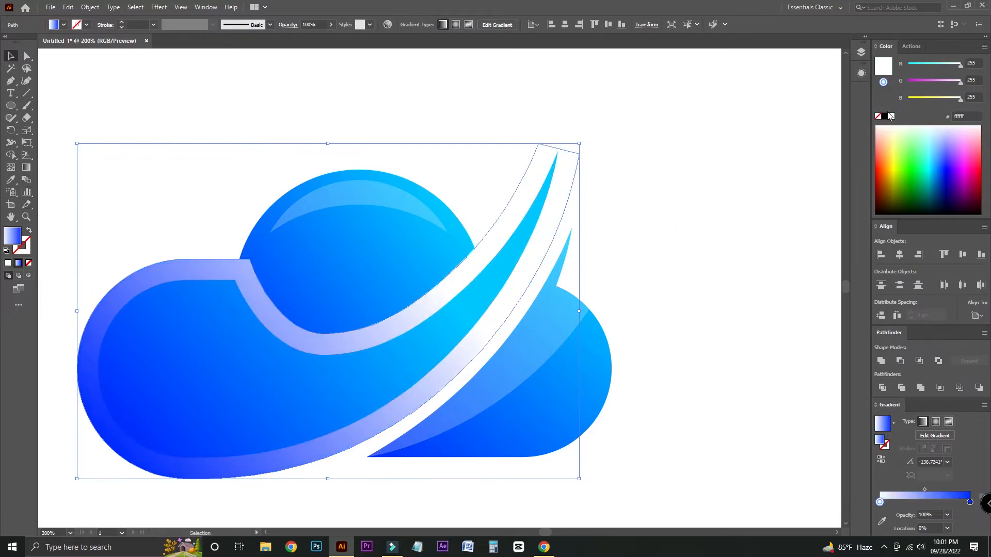
pyautogui.click(884, 118)
pyautogui.click(8, 264)
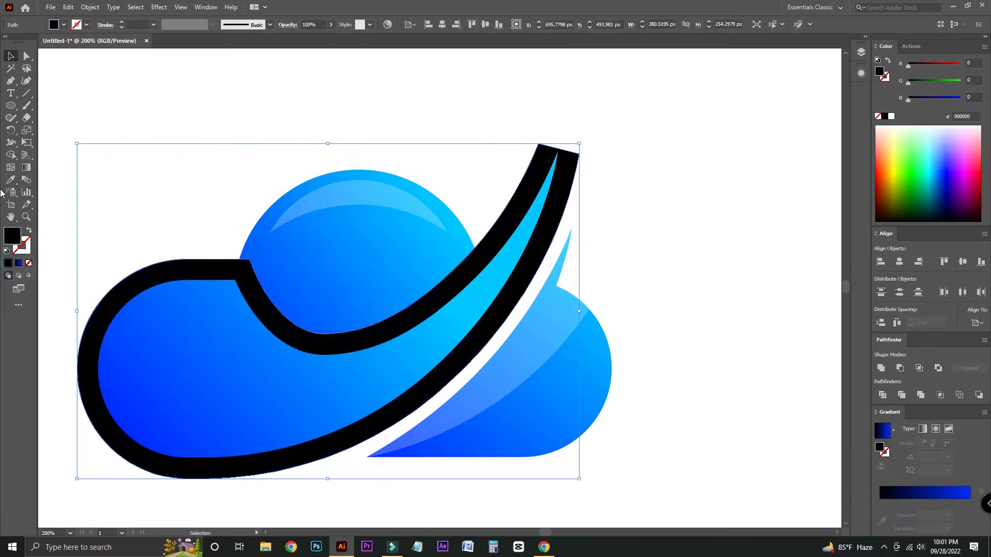
# Nudge the black copy 12 px left and 12 px down behind the left cloud piece.
pyautogui.press('Down')
pyautogui.press('Down')
pyautogui.press('Down')
pyautogui.press('Down')
pyautogui.press('Down')
pyautogui.press('Down')
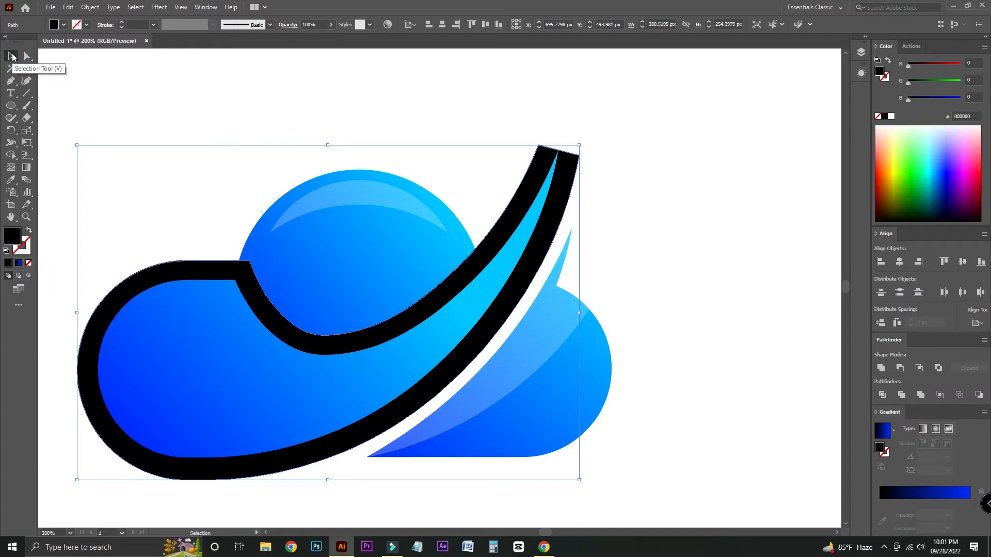
pyautogui.press('Left')
pyautogui.press('Left')
pyautogui.press('Left')
pyautogui.press('Left')
pyautogui.press('Down')
pyautogui.press('Down')
pyautogui.press('Down')
pyautogui.press('Down')
pyautogui.press('Down')
pyautogui.press('Down')
pyautogui.press('Down')
pyautogui.press('Down')
pyautogui.press('Down')
pyautogui.press('Left')
pyautogui.press('Left')
pyautogui.press('Left')
pyautogui.press('Left')
pyautogui.press('Left')
pyautogui.press('Left')
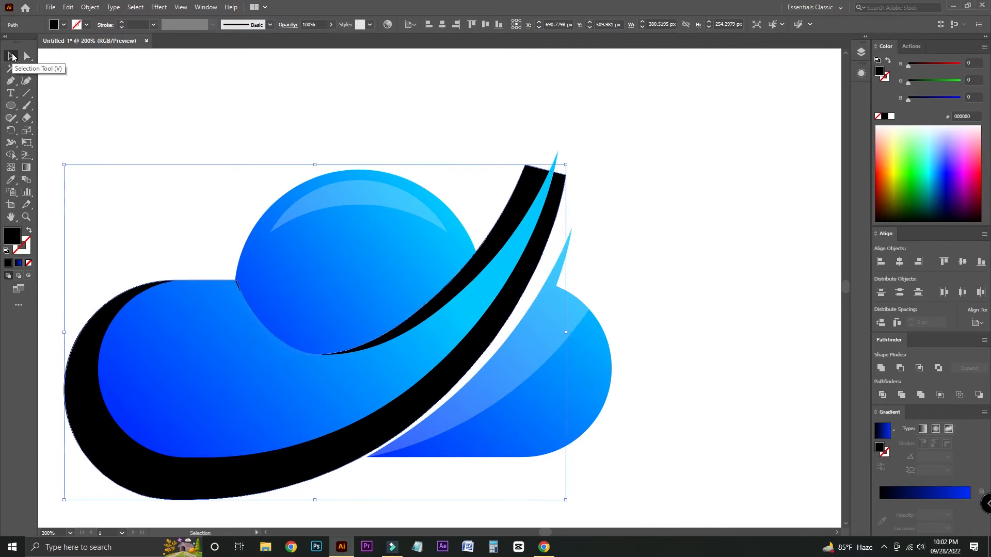
pyautogui.press('Down')
pyautogui.press('Down')
pyautogui.press('Down')
pyautogui.press('Down')
pyautogui.press('Down')
pyautogui.press('Down')
pyautogui.press('Down')
pyautogui.press('Down')
pyautogui.press('Down')
pyautogui.press('Left')
pyautogui.press('Left')
pyautogui.press('Up')
pyautogui.press('Up')
pyautogui.press('Up')
pyautogui.press('Up')
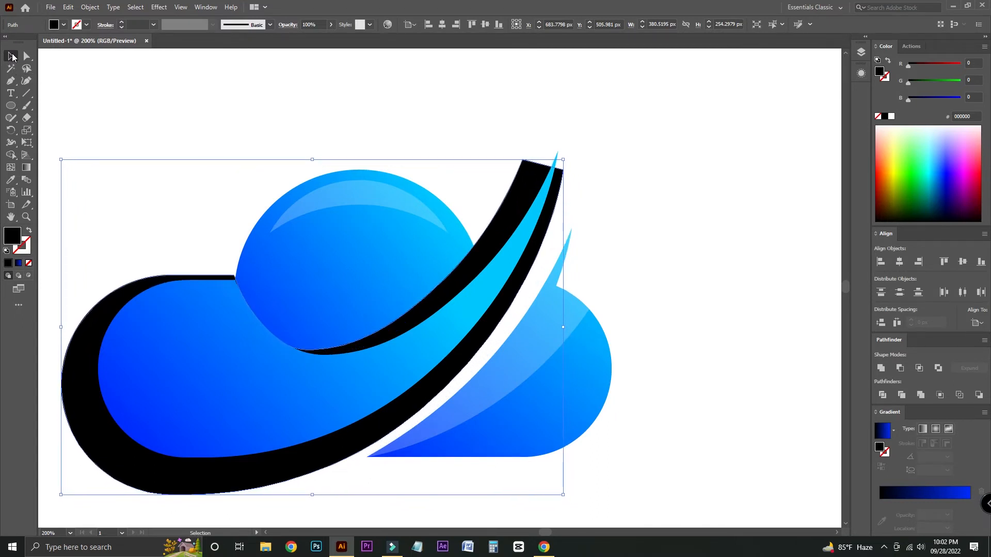
# Remove the part of the black copy outside the circle piece with the Shape Builder, leaving a curved shadow sliver.
pyautogui.keyDown('shift'); pyautogui.click(331, 267); pyautogui.keyUp('shift')
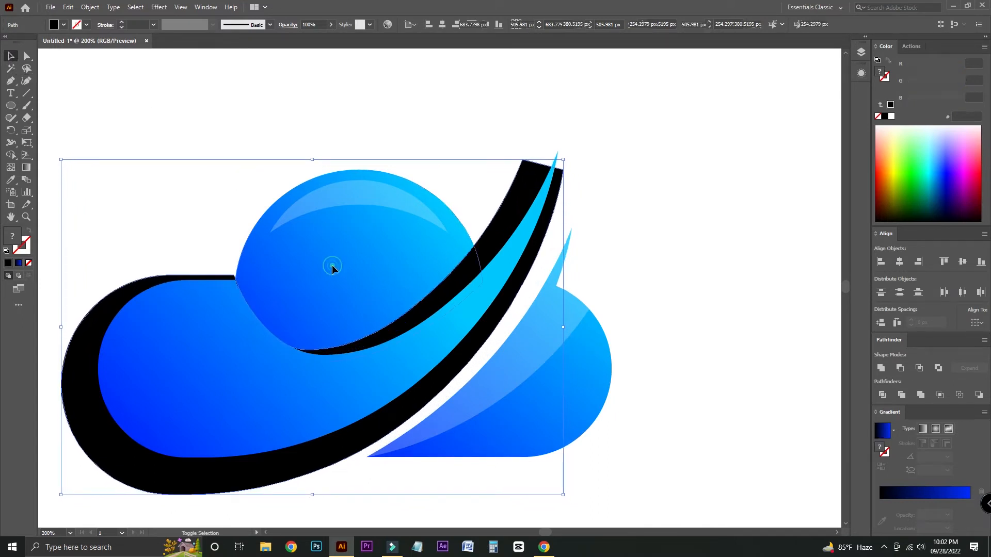
pyautogui.click(10, 155)
pyautogui.keyDown('alt'); pyautogui.click(93, 403); pyautogui.keyUp('alt')
pyautogui.click(11, 55)
pyautogui.click(60, 94)
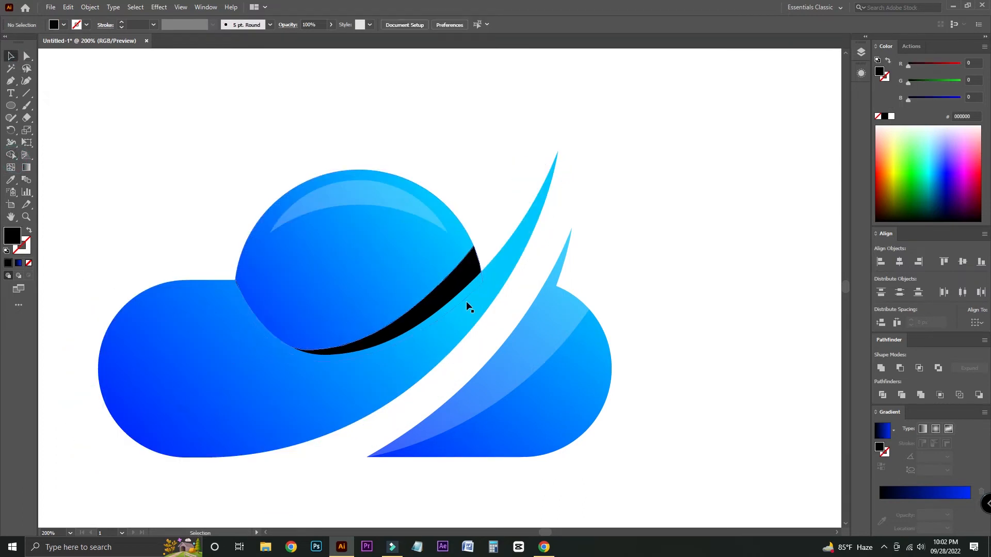
# Lower the opacity of the black sliver on the circle to 19% for a soft shadow.
pyautogui.click(465, 281)
pyautogui.click(331, 24)
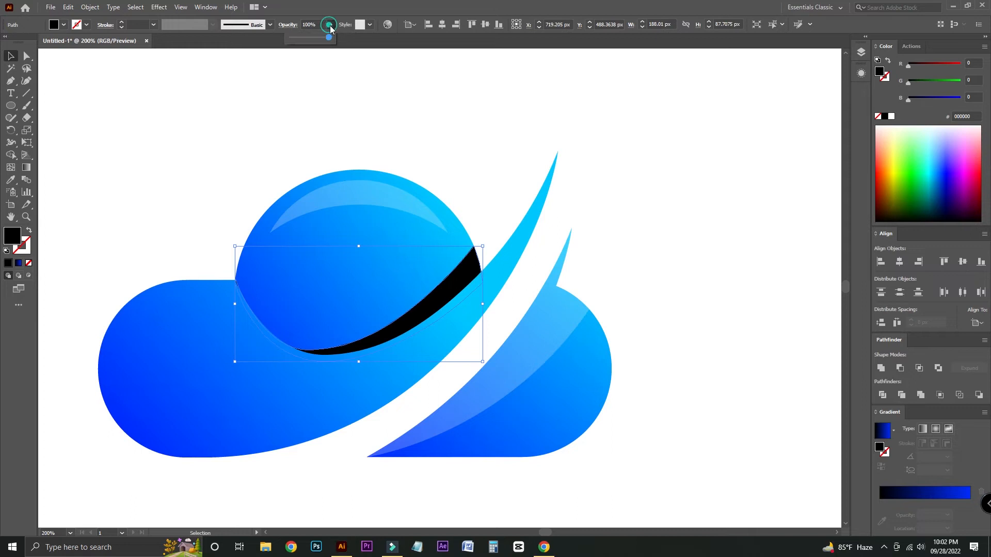
pyautogui.moveTo(309, 38); pyautogui.dragTo(294, 38)
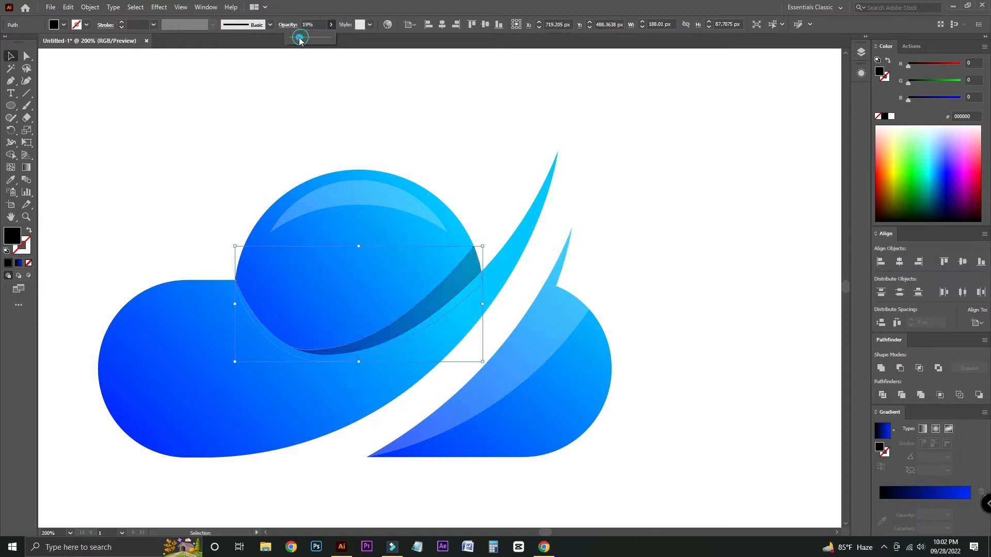
pyautogui.click(288, 94)
pyautogui.hotkey('ctrl', '1')
pyautogui.hotkey('ctrl', '-')
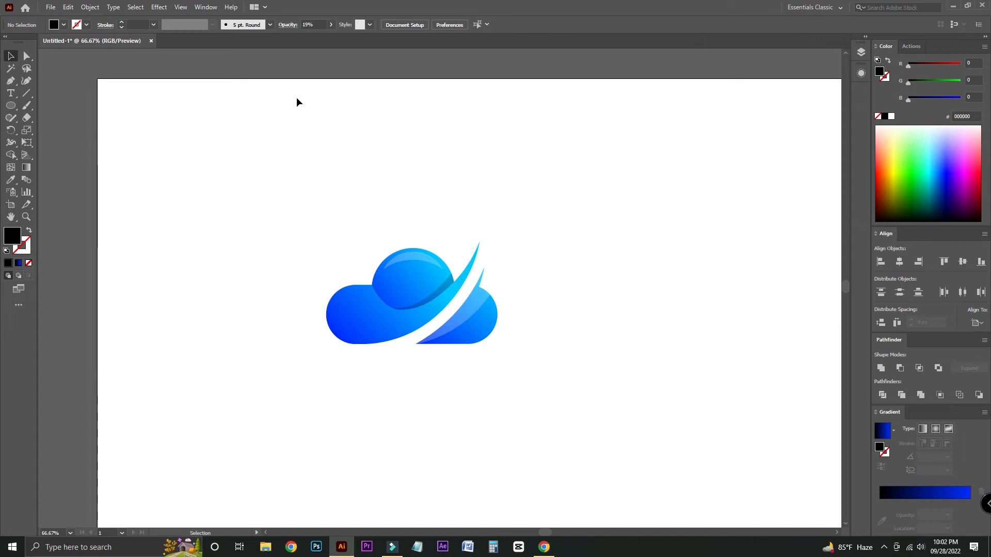
# Draw a black circle about 202 px wide in the empty area beside the cloud and add a horizontally shifted, overlapping copy.
pyautogui.moveTo(15, 107); pyautogui.dragTo(52, 131)
pyautogui.hotkey('ctrl', '+')
pyautogui.hotkey('ctrl', '+')
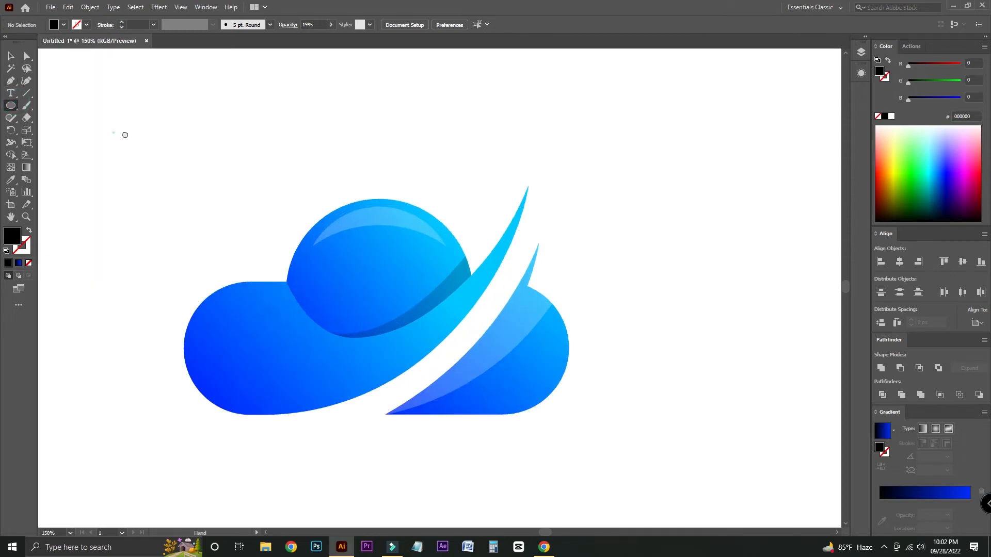
pyautogui.moveTo(125, 135); pyautogui.dragTo(411, 267)
pyautogui.moveTo(215, 177); pyautogui.dragTo(416, 313)
pyautogui.click(11, 55)
pyautogui.moveTo(343, 308); pyautogui.dragTo(471, 311)
pyautogui.keyDown('shift'); pyautogui.click(276, 285); pyautogui.keyUp('shift')
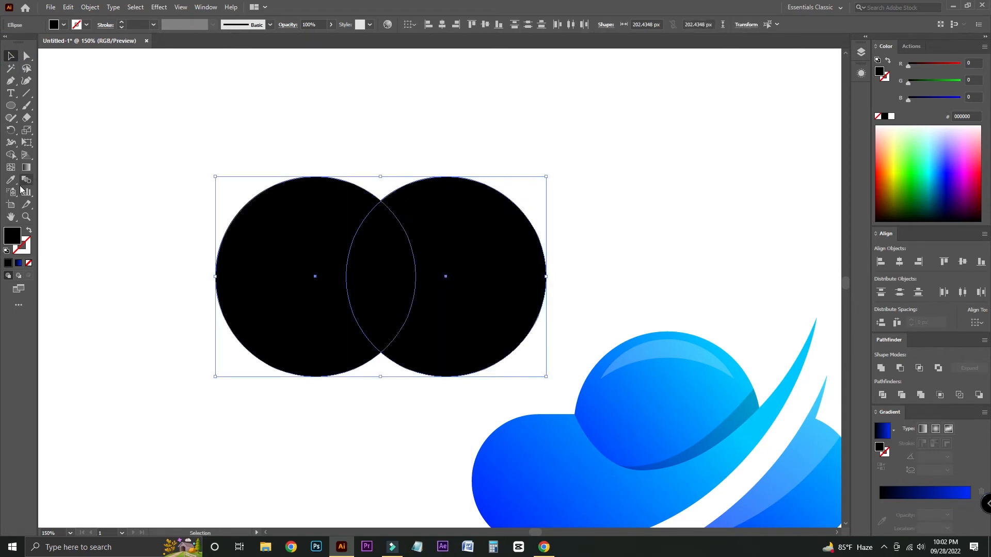
# Remove both outer parts of the overlapping circles with the Shape Builder, leaving only the central lens shape.
pyautogui.click(11, 156)
pyautogui.keyDown('alt'); pyautogui.click(501, 275); pyautogui.keyUp('alt')
pyautogui.keyDown('alt'); pyautogui.click(296, 270); pyautogui.keyUp('alt')
pyautogui.click(11, 57)
pyautogui.click(150, 93)
pyautogui.hotkey('ctrl', '=')
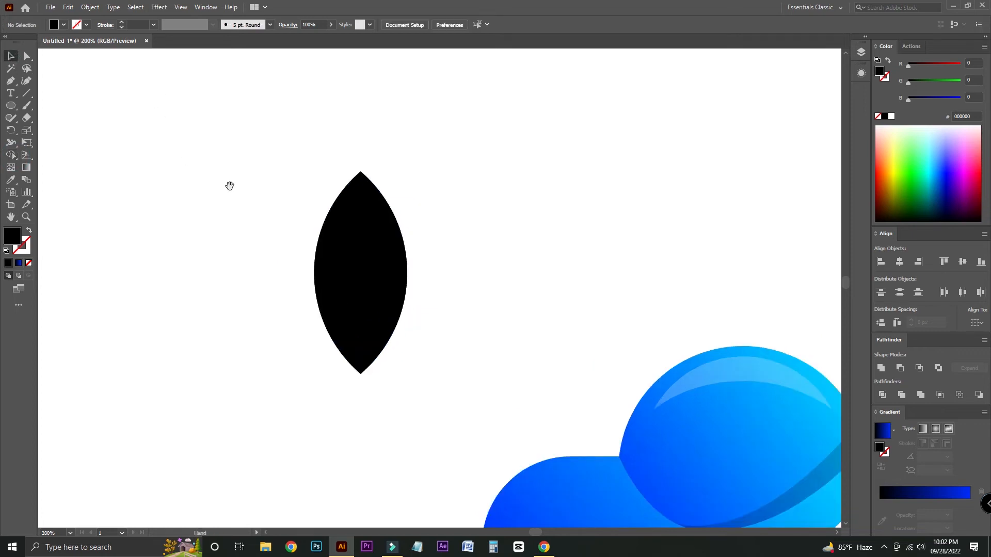
# Draw a black pentagon about 88 px wide beside the lens and align it to the lens's centre horizontally and vertically.
pyautogui.moveTo(211, 253); pyautogui.dragTo(257, 189)
pyautogui.moveTo(9, 105); pyautogui.dragTo(54, 145)
pyautogui.moveTo(190, 237); pyautogui.dragTo(241, 264)
pyautogui.click(10, 57)
pyautogui.keyDown('shift'); pyautogui.click(414, 194); pyautogui.keyUp('shift')
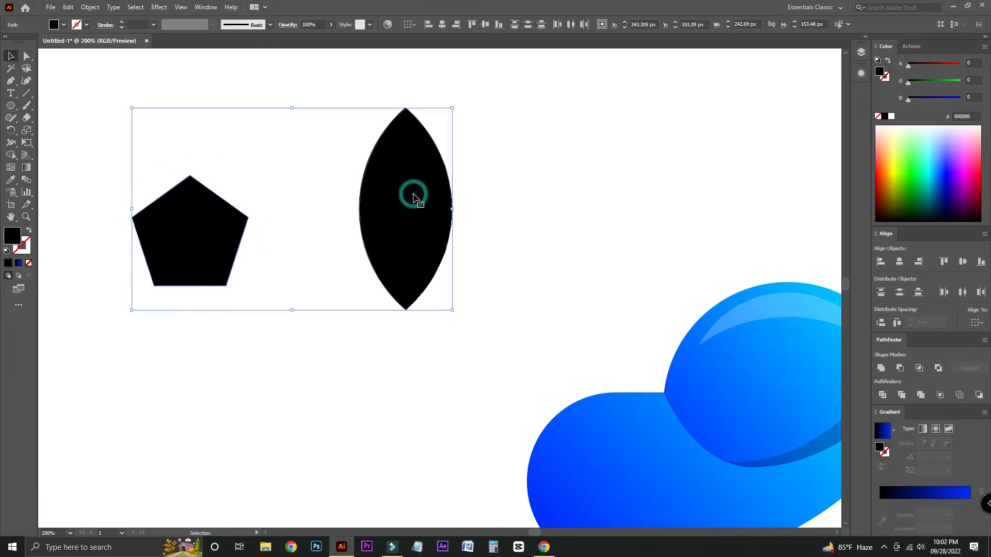
pyautogui.click(442, 25)
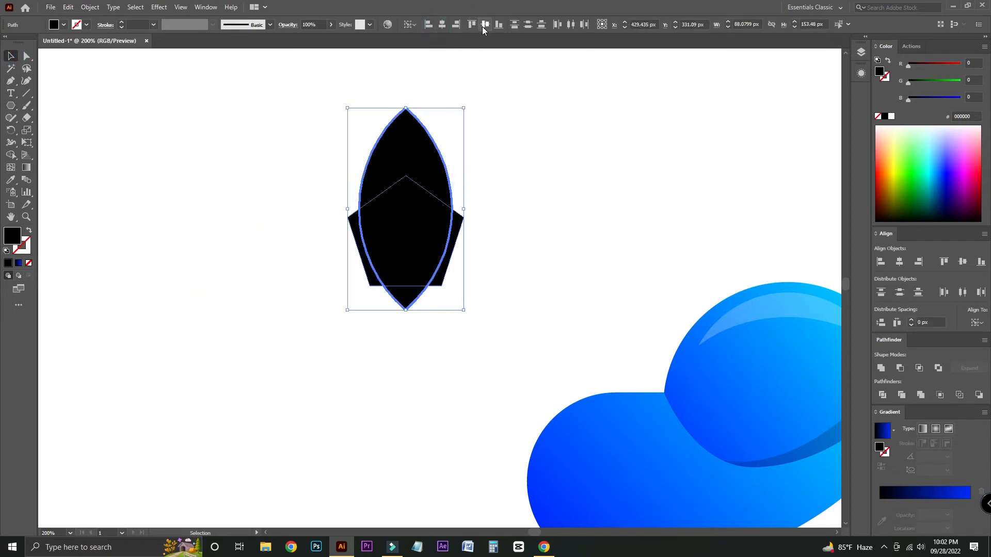
pyautogui.click(485, 24)
# Move the pentagon down over the lens's lower tip and shrink it to about 74 px wide.
pyautogui.click(540, 125)
pyautogui.moveTo(414, 217); pyautogui.dragTo(423, 318)
pyautogui.moveTo(462, 359); pyautogui.dragTo(398, 326)
pyautogui.click(495, 293)
pyautogui.hotkey('ctrl', '=')
pyautogui.click(513, 272)
# Create an inward offset copy of the pentagon's path at -17 px with miter joins.
pyautogui.click(390, 315)
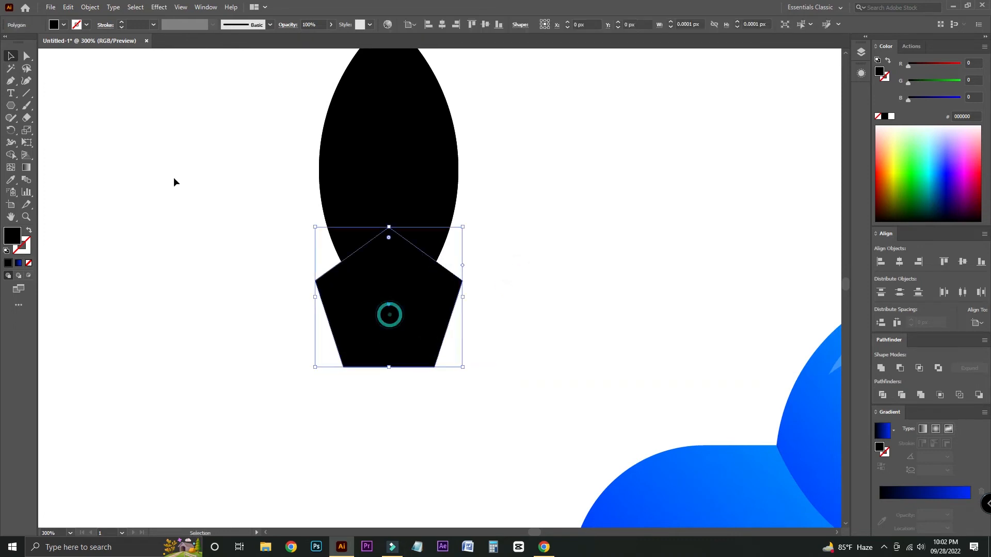
pyautogui.click(90, 7)
pyautogui.click(128, 253)
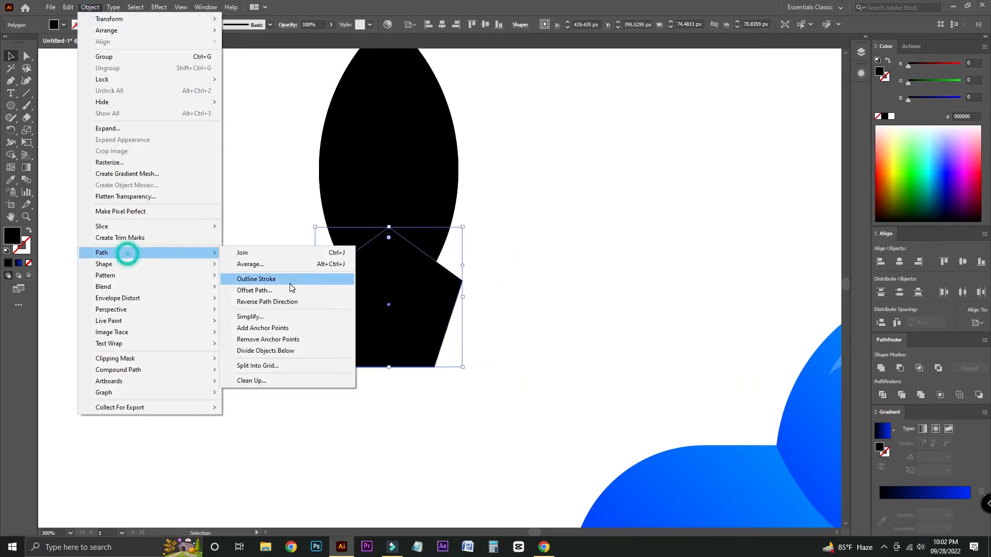
pyautogui.click(290, 289)
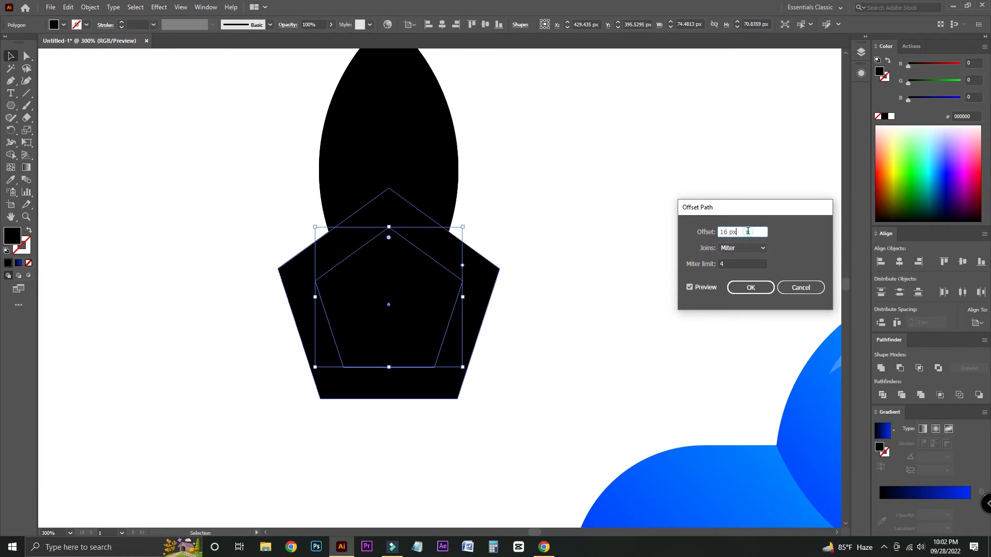
pyautogui.scroll(-20, 747, 231)
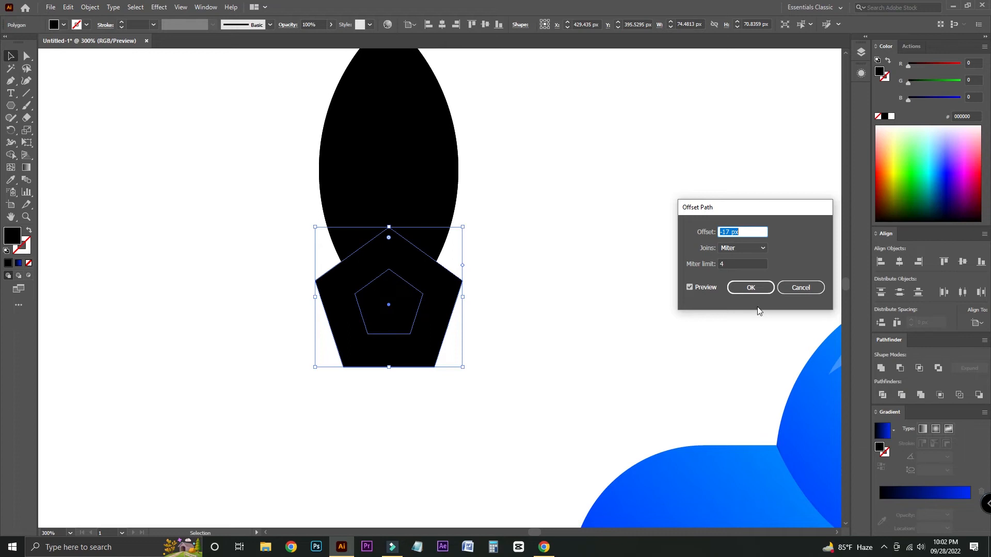
pyautogui.click(752, 288)
# Stretch the inner pentagon to about 126 px tall by moving its two bottom anchor points straight down.
pyautogui.moveTo(574, 312); pyautogui.dragTo(561, 193)
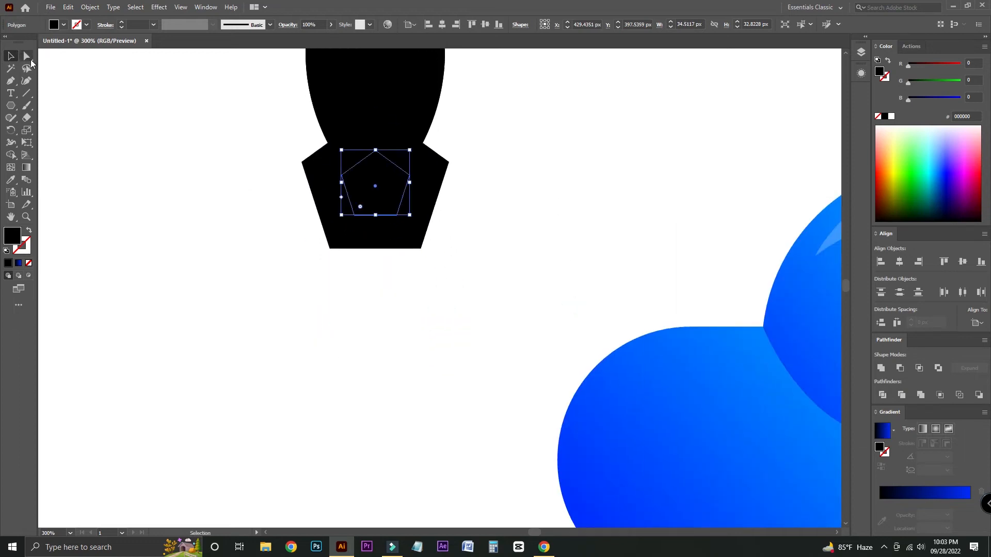
pyautogui.click(25, 54)
pyautogui.click(396, 215)
pyautogui.keyDown('shift'); pyautogui.click(354, 216); pyautogui.keyUp('shift')
pyautogui.moveTo(354, 216); pyautogui.dragTo(337, 398)
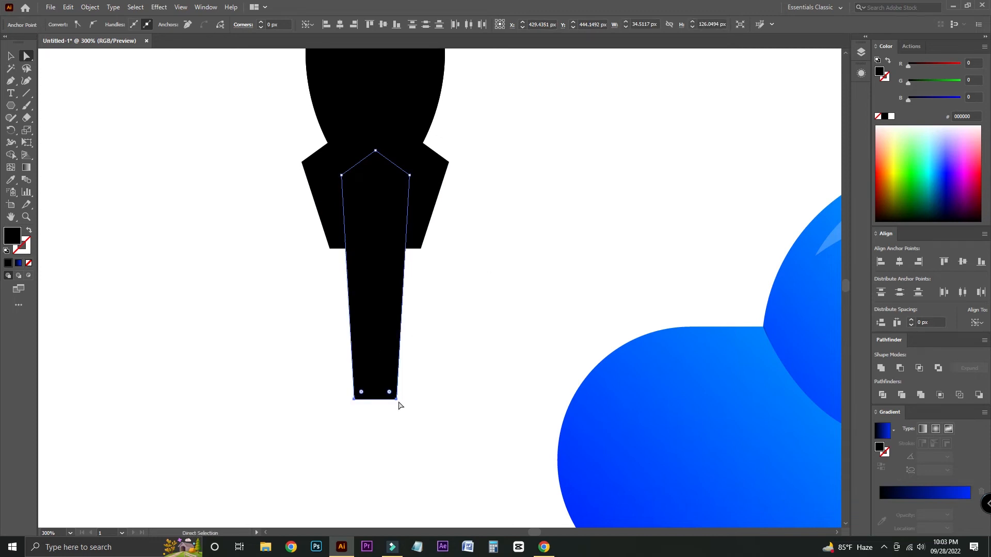
# Spread the stretched shape's two bottom anchor points outward evenly so its sides meet the outer pentagon's lower corners.
pyautogui.click(396, 399)
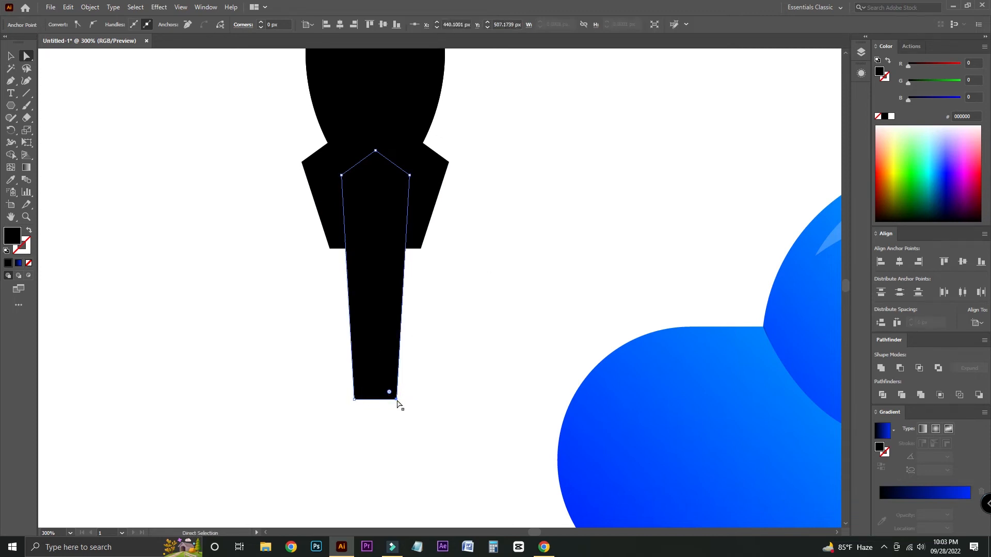
pyautogui.moveTo(397, 400); pyautogui.dragTo(445, 400)
pyautogui.moveTo(354, 400); pyautogui.dragTo(306, 399)
# Cut the stretched inner shape out of the outer pentagon with the Shape Builder, leaving a two-pronged fin shape.
pyautogui.press('v')
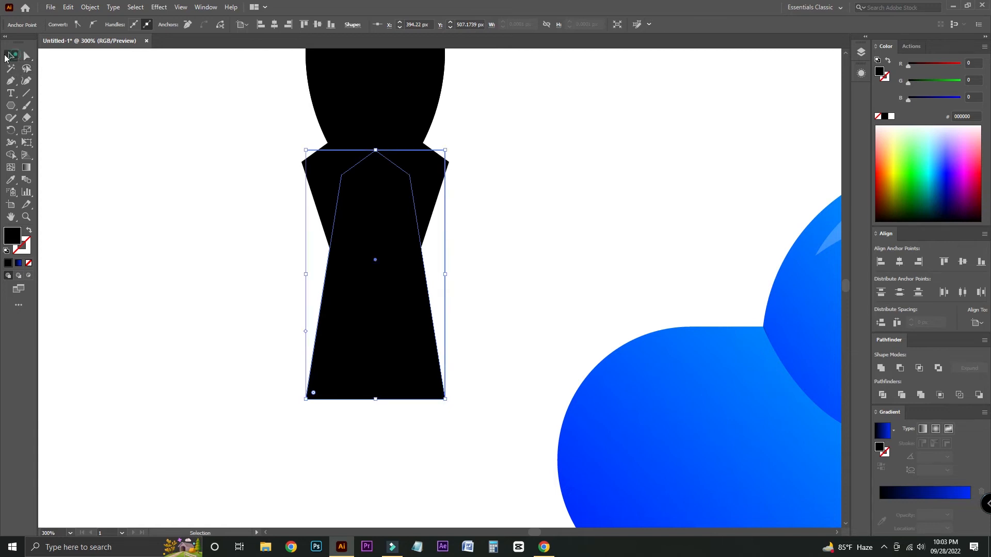
pyautogui.keyDown('shift'); pyautogui.click(326, 172); pyautogui.keyUp('shift')
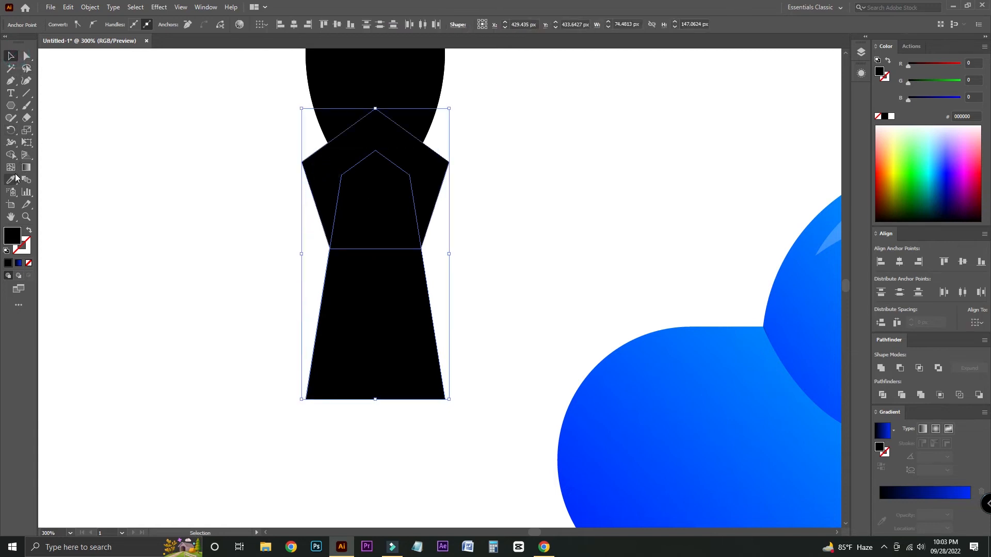
pyautogui.click(27, 57)
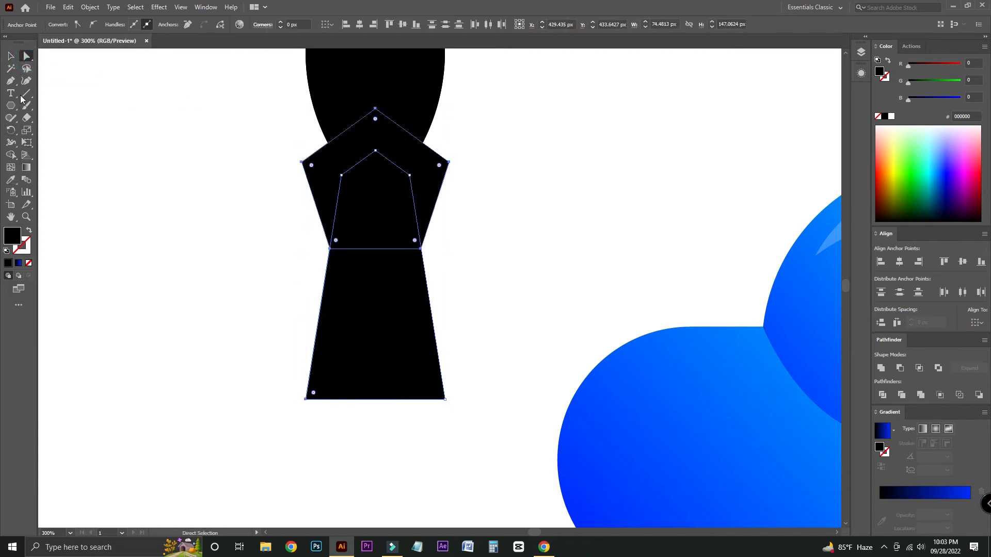
pyautogui.click(11, 155)
pyautogui.keyDown('alt'); pyautogui.click(378, 233); pyautogui.keyUp('alt')
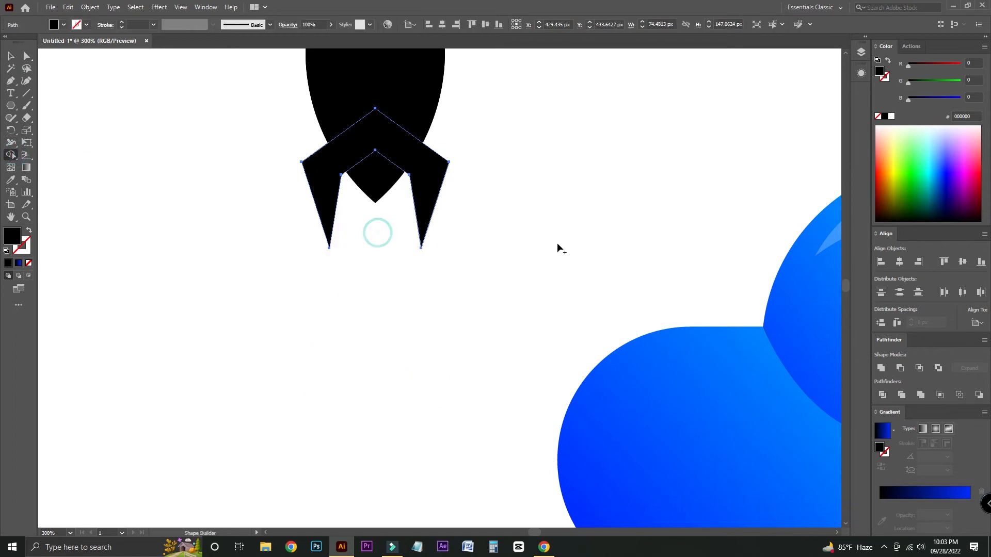
# Round the three inner corners of the fin shape's cutout to a radius of about 17 px.
pyautogui.click(27, 55)
pyautogui.click(348, 178)
pyautogui.click(375, 160)
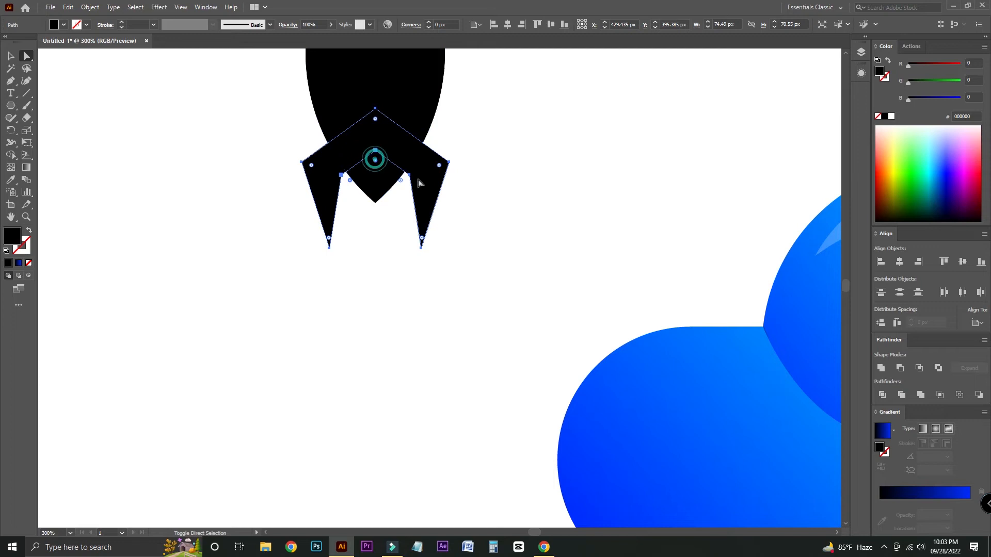
pyautogui.moveTo(400, 180); pyautogui.dragTo(380, 259)
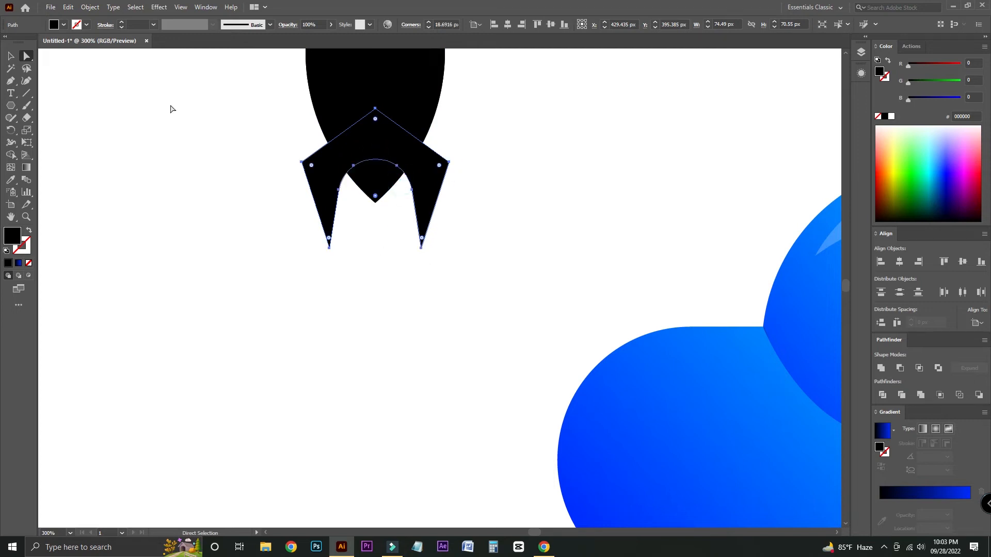
# Merge the overlap of the lens and fin shape with the left fin using the Shape Builder.
pyautogui.click(11, 55)
pyautogui.keyDown('shift'); pyautogui.click(374, 81); pyautogui.keyUp('shift')
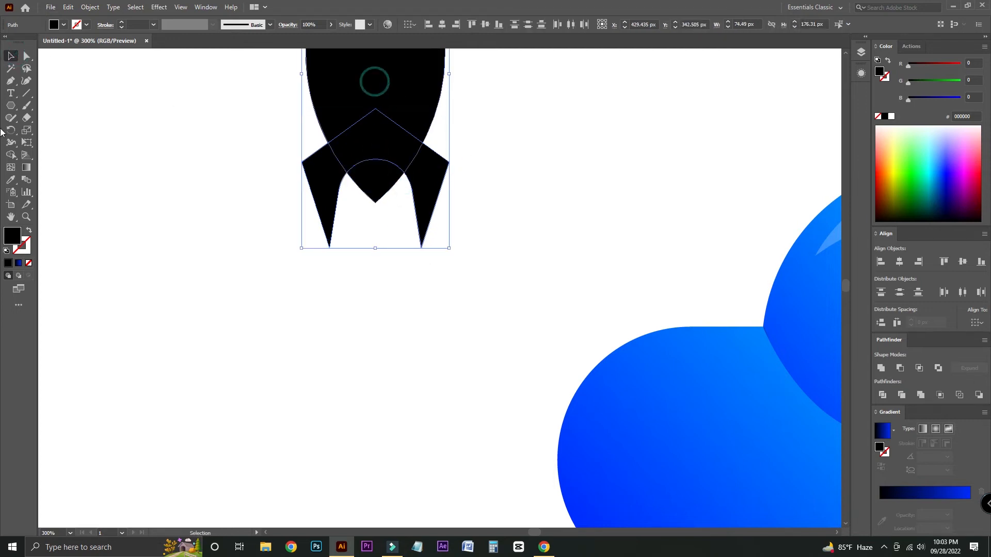
pyautogui.click(11, 157)
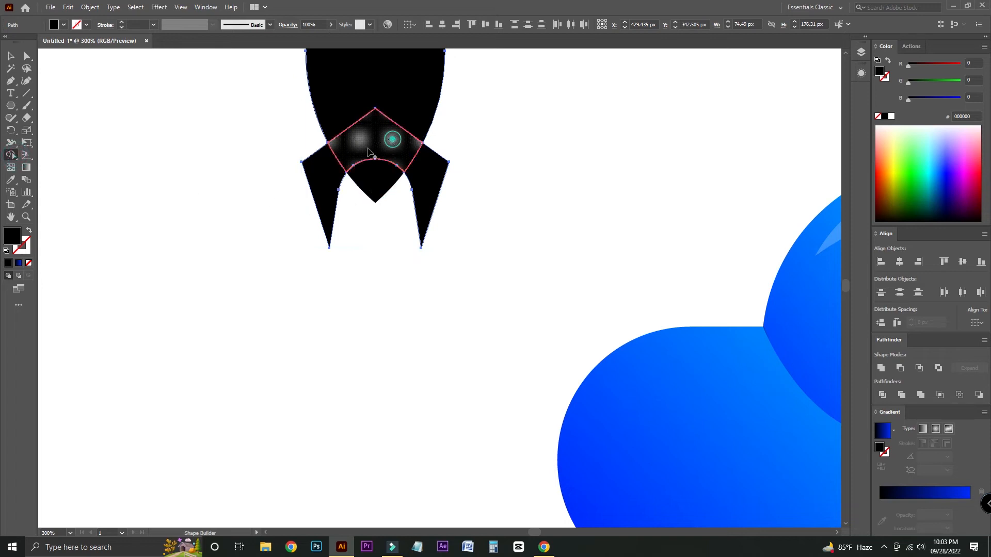
pyautogui.moveTo(354, 166); pyautogui.dragTo(353, 151)
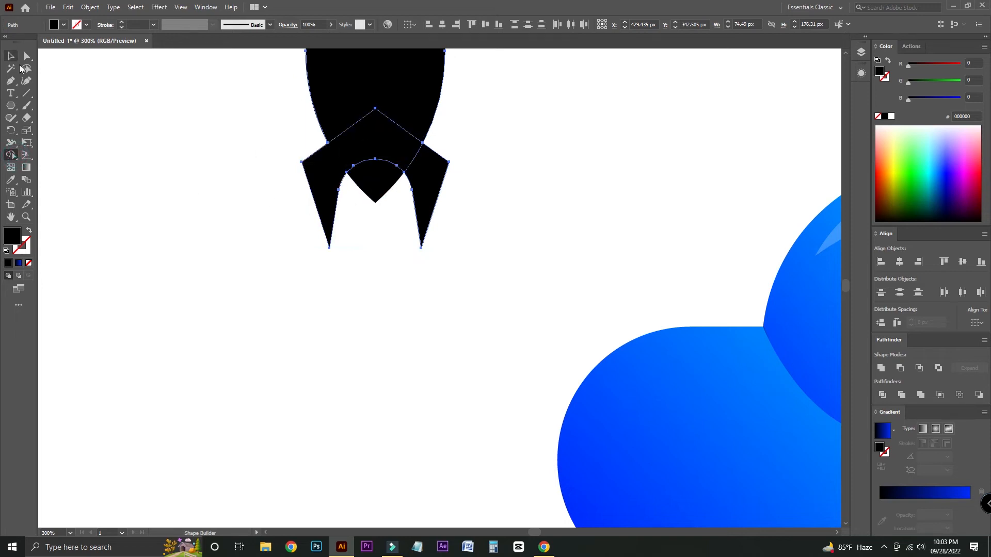
# Remove the lens piece left inside the fin cutout and merge the remaining sections into one rocket silhouette with the Shape Builder.
pyautogui.press('v')
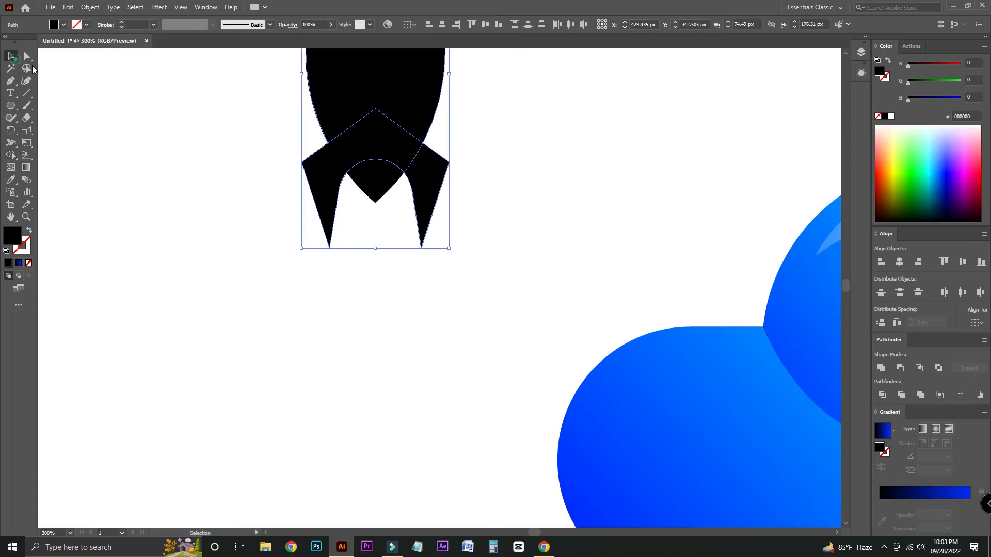
pyautogui.click(11, 154)
pyautogui.keyDown('alt'); pyautogui.click(376, 181); pyautogui.keyUp('alt')
pyautogui.moveTo(383, 136); pyautogui.dragTo(428, 164)
pyautogui.moveTo(425, 131)
pyautogui.mouseDown()
pyautogui.moveTo(438, 269)
pyautogui.moveTo(431, 235)
pyautogui.mouseUp()
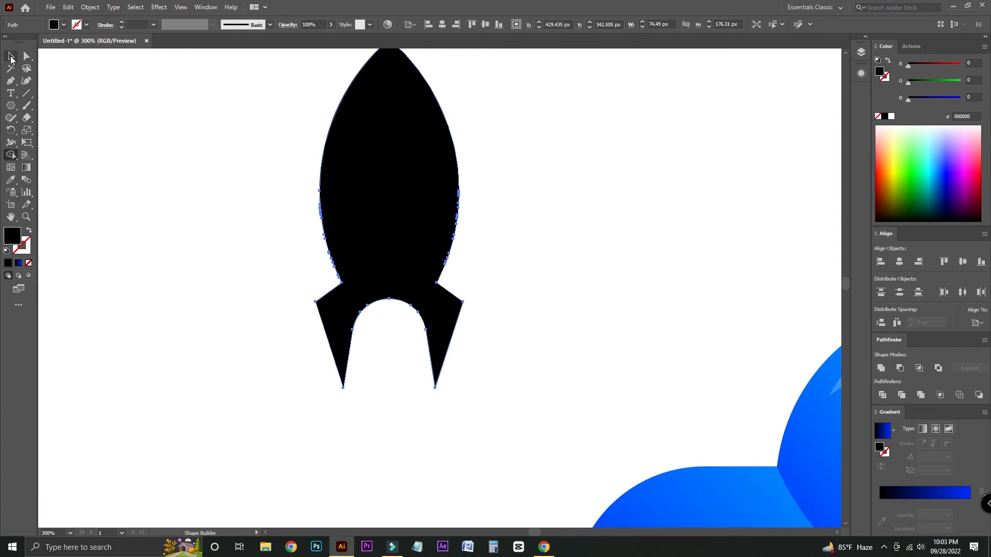
pyautogui.press('v')
pyautogui.click(115, 76)
# Draw a small circle about one third of the rocket's width, centred in the upper part of the rocket body.
pyautogui.hotkey('ctrl', '1')
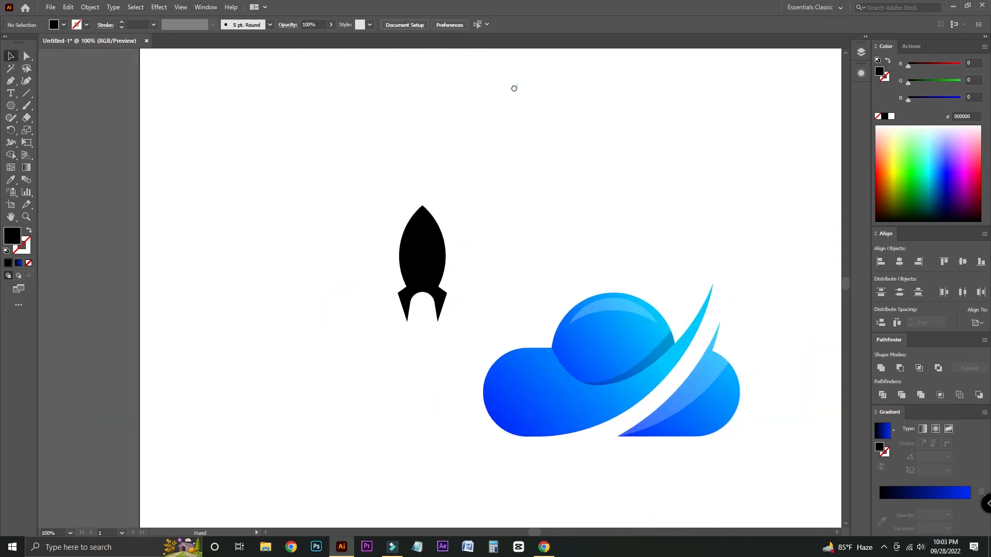
pyautogui.moveTo(516, 87); pyautogui.dragTo(407, 90)
pyautogui.moveTo(254, 175); pyautogui.dragTo(341, 271)
pyautogui.click(263, 119)
pyautogui.hotkey('ctrl', '+')
pyautogui.hotkey('ctrl', '+')
pyautogui.hotkey('ctrl', '+')
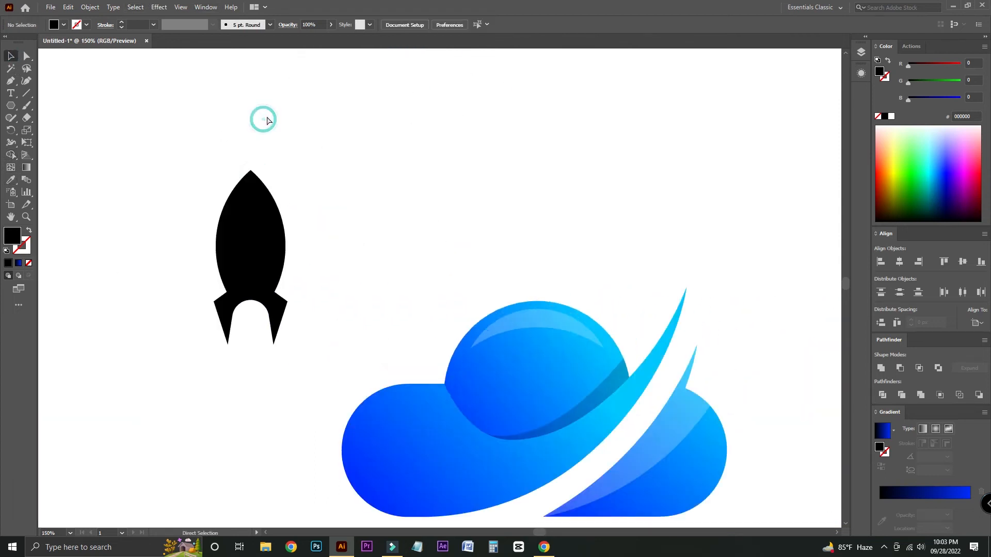
pyautogui.moveTo(268, 116); pyautogui.dragTo(438, 138)
pyautogui.moveTo(9, 110); pyautogui.dragTo(48, 128)
pyautogui.moveTo(228, 163)
pyautogui.mouseDown()
pyautogui.moveTo(260, 192)
pyautogui.moveTo(252, 185)
pyautogui.mouseUp()
# Cut the small circle out of the rocket body with the Shape Builder to form a round window.
pyautogui.press('v')
pyautogui.click(265, 262)
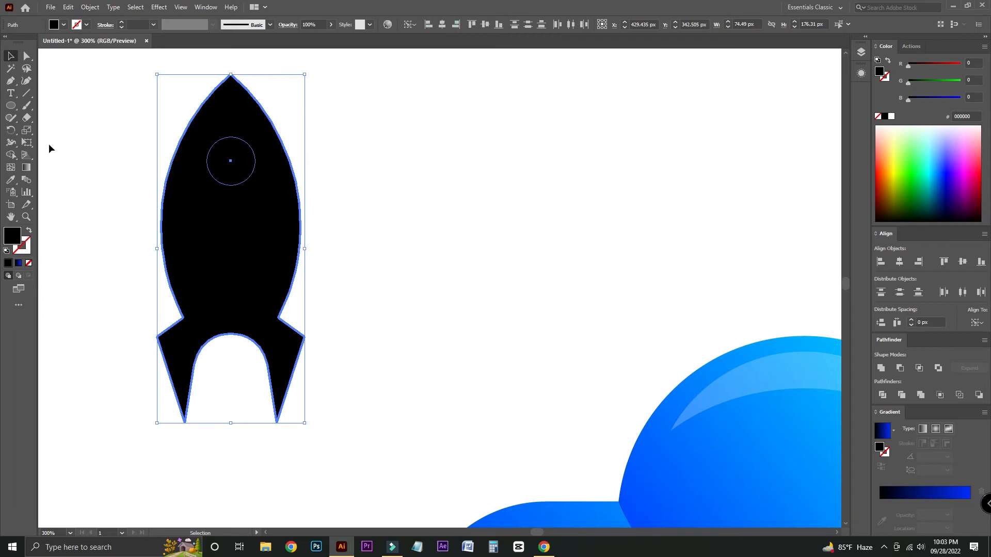
pyautogui.click(11, 154)
pyautogui.keyDown('alt'); pyautogui.click(215, 161); pyautogui.keyUp('alt')
pyautogui.click(11, 55)
pyautogui.click(364, 112)
# Move the rocket above the tip of the cloud's cyan swoosh and rotate it clockwise by about 20°.
pyautogui.hotkey('ctrl', '-')
pyautogui.hotkey('ctrl', '-')
pyautogui.hotkey('ctrl', '-')
pyautogui.moveTo(522, 242); pyautogui.dragTo(407, 219)
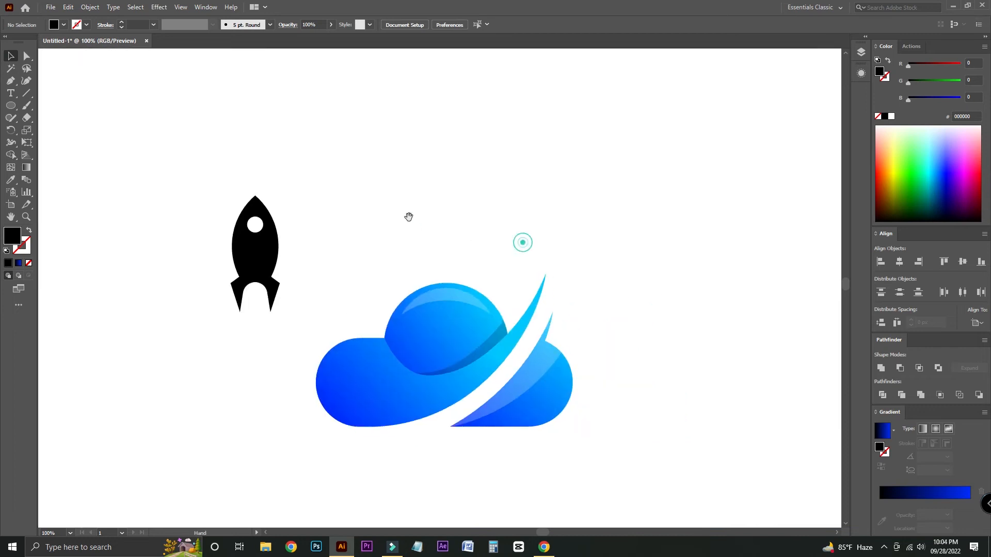
pyautogui.moveTo(259, 271); pyautogui.dragTo(569, 227)
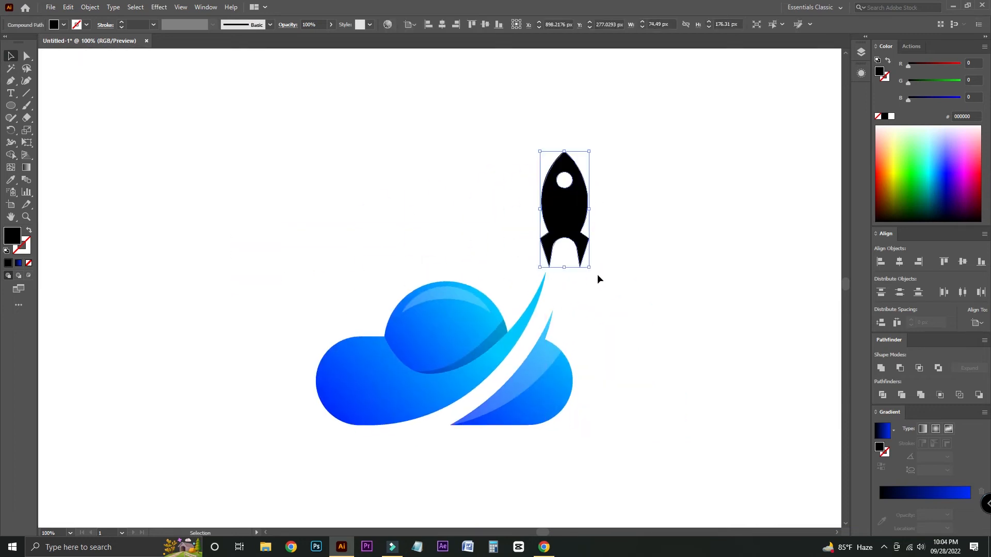
pyautogui.moveTo(592, 271); pyautogui.dragTo(574, 255)
pyautogui.click(640, 261)
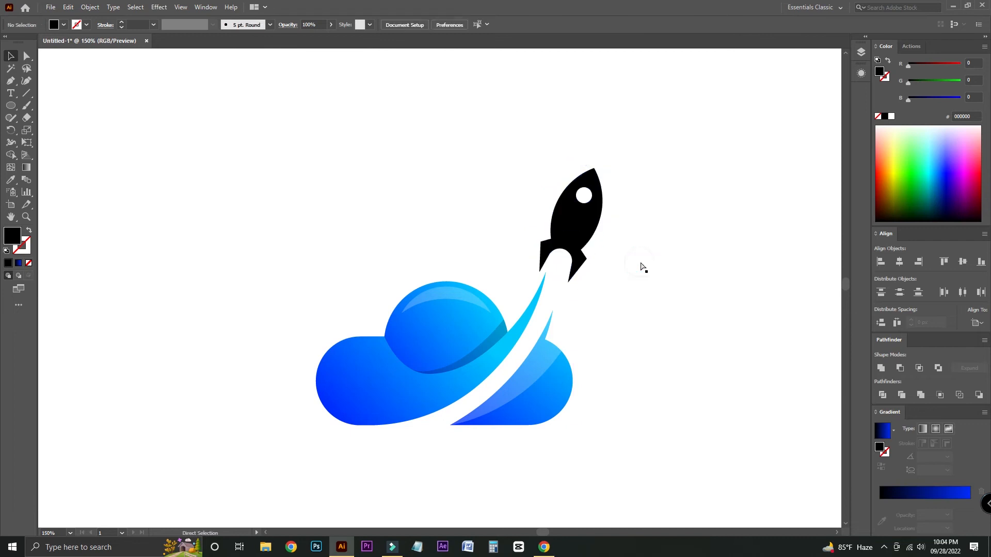
# Fill the rocket with the cyan-to-blue gradient sampled from the cloud's upper circle.
pyautogui.hotkey('ctrl', '+')
pyautogui.moveTo(577, 220); pyautogui.dragTo(477, 223)
pyautogui.moveTo(601, 164); pyautogui.dragTo(590, 208)
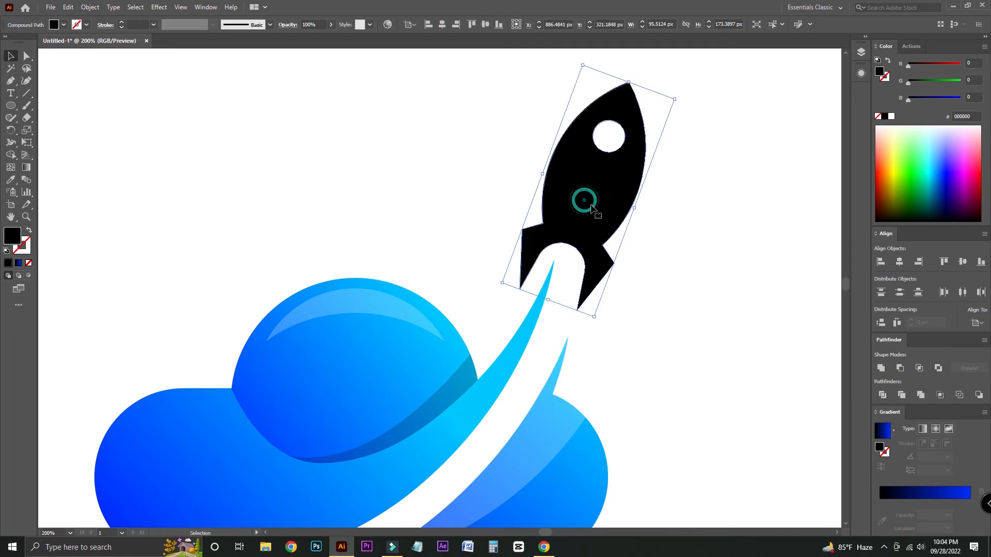
pyautogui.click(10, 179)
pyautogui.click(437, 358)
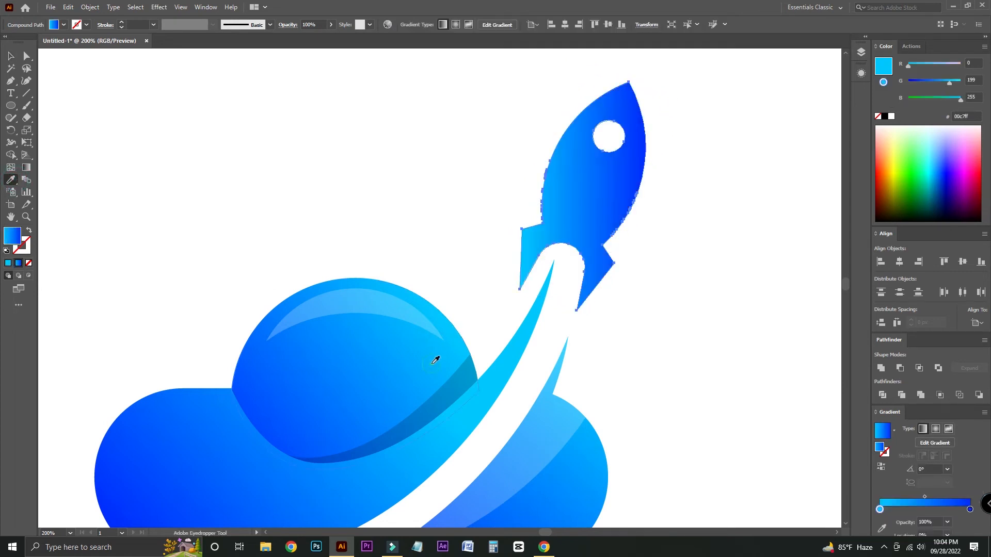
# Angle the rocket's gradient at about 61° so it runs from cyan below the fins to blue beyond the nose.
pyautogui.click(26, 167)
pyautogui.moveTo(395, 153); pyautogui.dragTo(320, 199)
pyautogui.moveTo(558, 137); pyautogui.dragTo(586, 168)
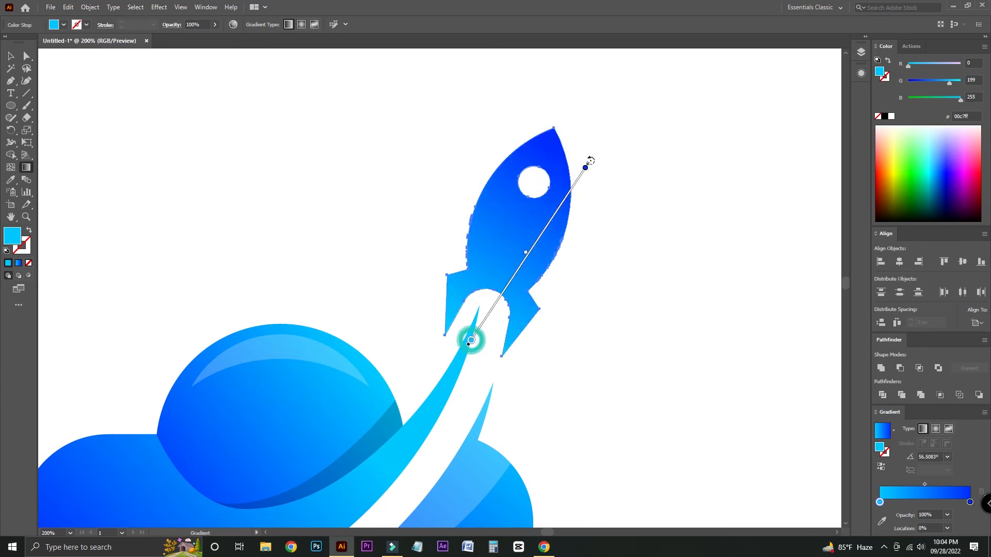
pyautogui.moveTo(458, 363); pyautogui.dragTo(595, 114)
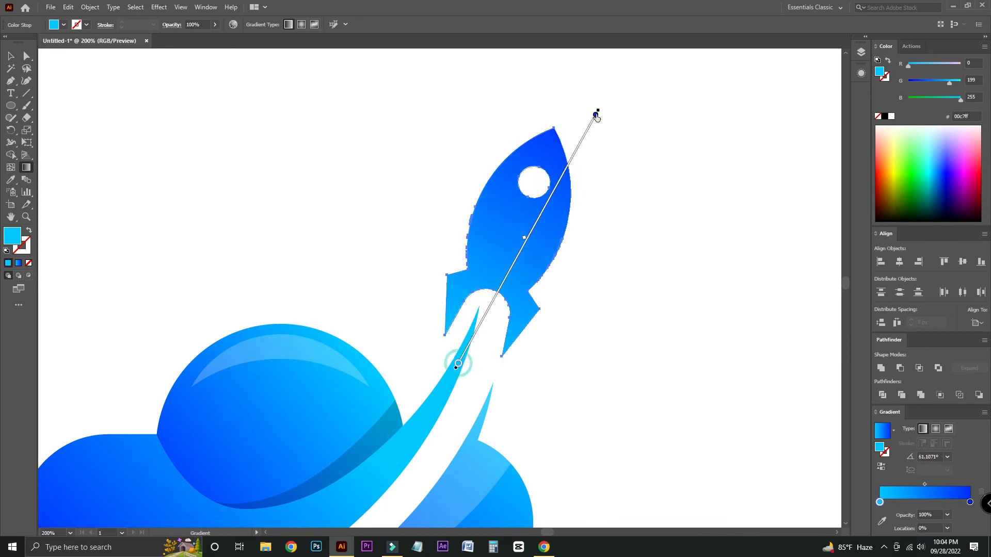
pyautogui.click(11, 55)
pyautogui.click(90, 72)
# Scale the rocket down to about three quarters of its size and place its fin cutout over the swoosh tip.
pyautogui.hotkey('ctrl', '-')
pyautogui.hotkey('ctrl', '-')
pyautogui.hotkey('ctrl', '-')
pyautogui.hotkey('ctrl', '-')
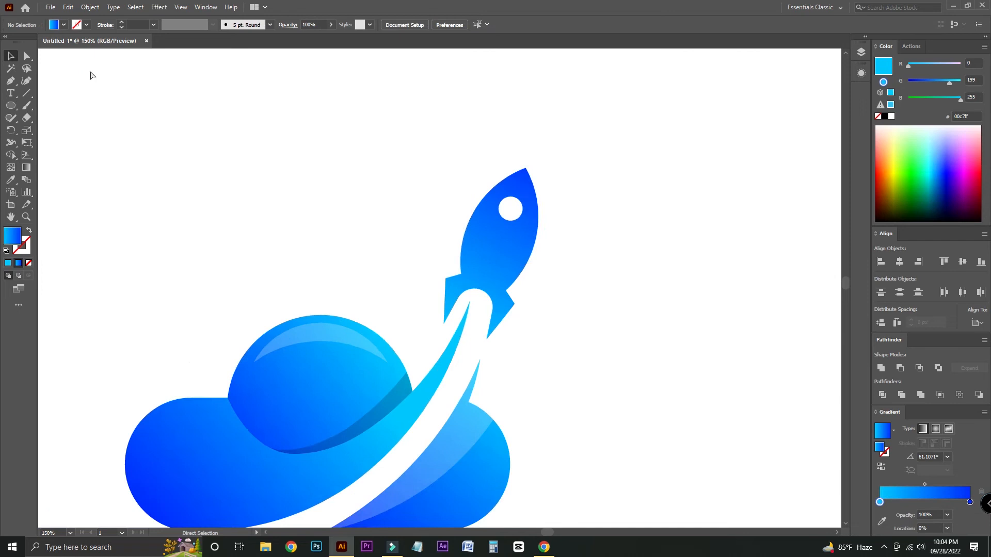
pyautogui.hotkey('ctrl', '+')
pyautogui.hotkey('ctrl', '+')
pyautogui.hotkey('ctrl', '+')
pyautogui.hotkey('ctrl', '+')
pyautogui.hotkey('ctrl', '+')
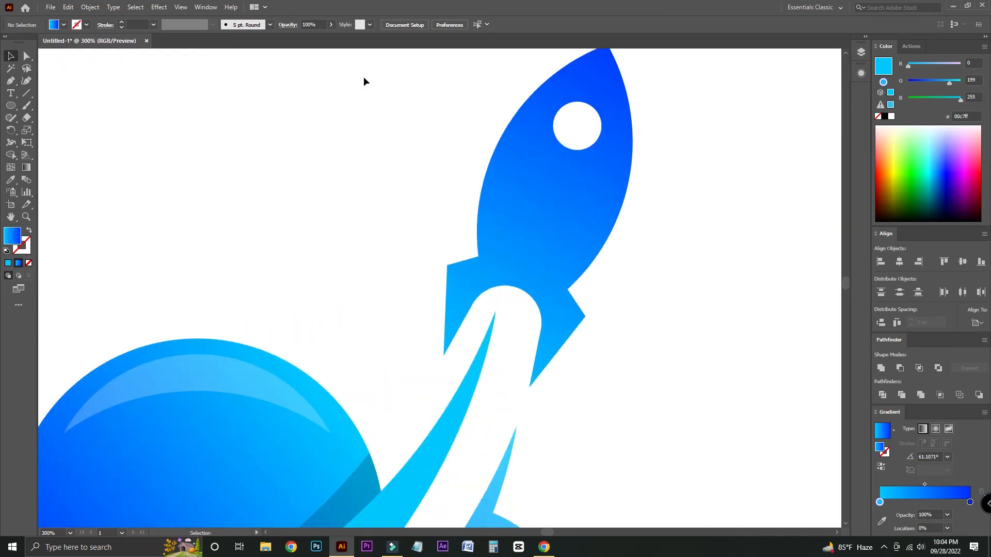
pyautogui.click(551, 215)
pyautogui.scroll(3, 614, 154)
pyautogui.moveTo(607, 146); pyautogui.dragTo(589, 202)
pyautogui.click(664, 217)
pyautogui.click(549, 344)
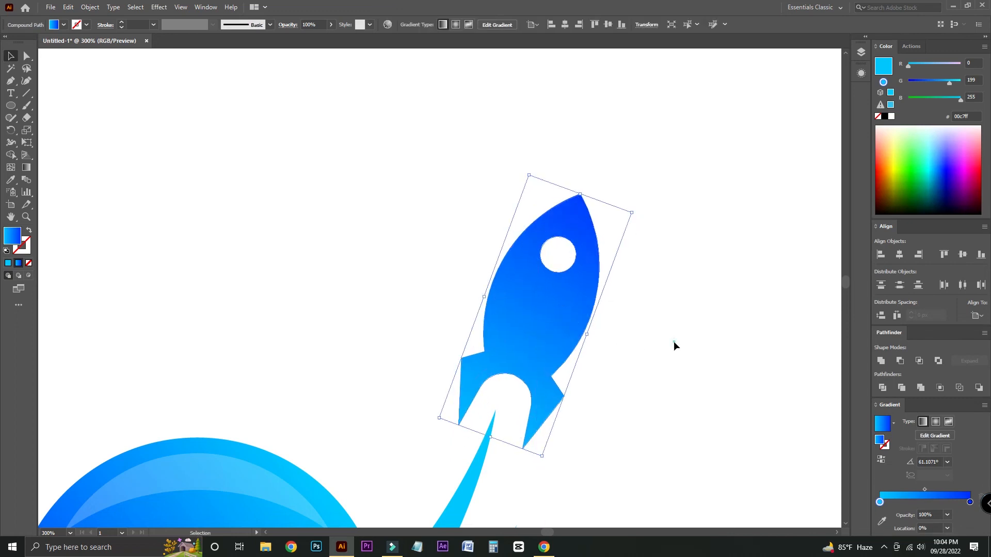
pyautogui.click(675, 343)
# Duplicate the rocket in place, stretch the copy much wider and shift it slightly down from the original nose.
pyautogui.hotkey('ctrl', '-')
pyautogui.hotkey('ctrl', '+')
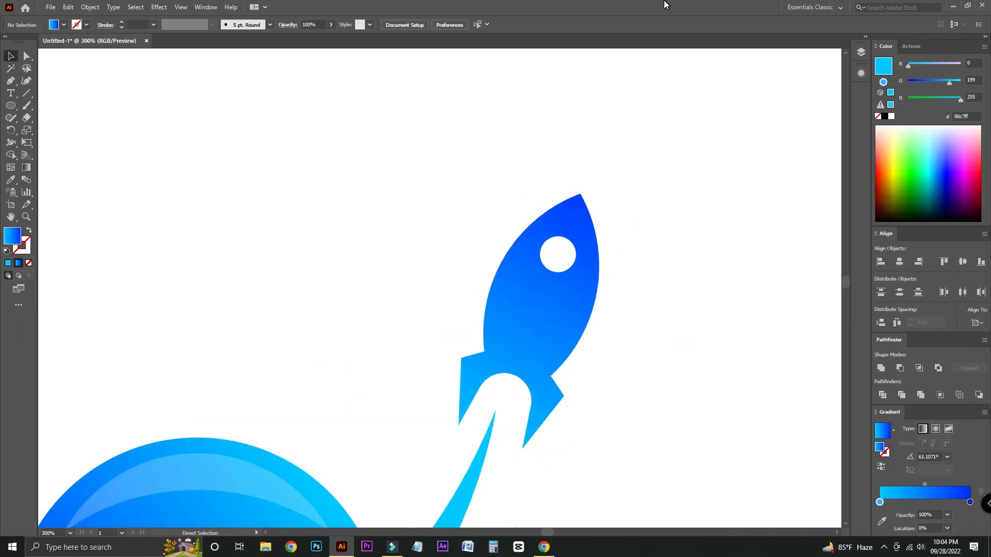
pyautogui.moveTo(372, 163); pyautogui.dragTo(265, 172)
pyautogui.hotkey('ctrl', '+')
pyautogui.moveTo(207, 202); pyautogui.dragTo(204, 129)
pyautogui.click(456, 281)
pyautogui.moveTo(456, 281); pyautogui.dragTo(504, 353)
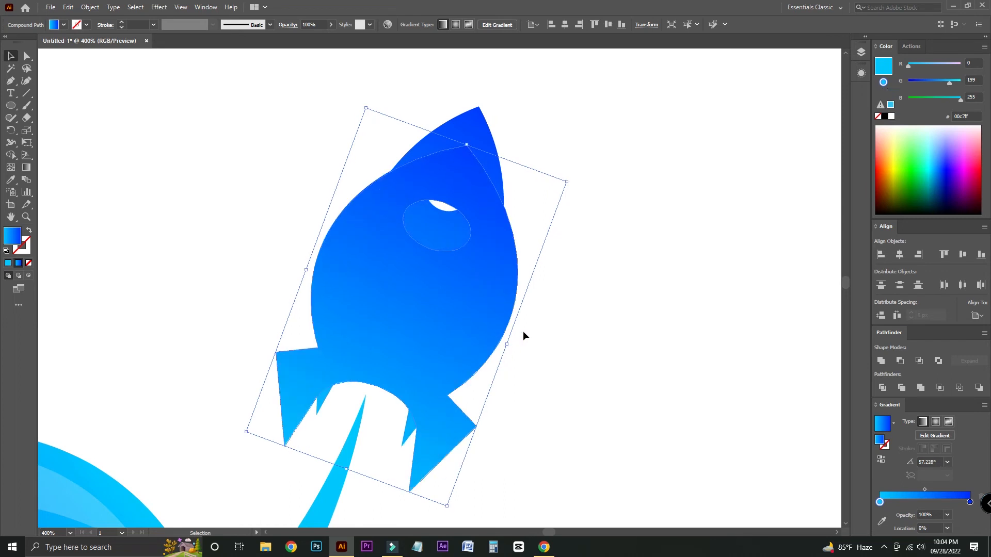
pyautogui.hotkey('ctrl', '=')
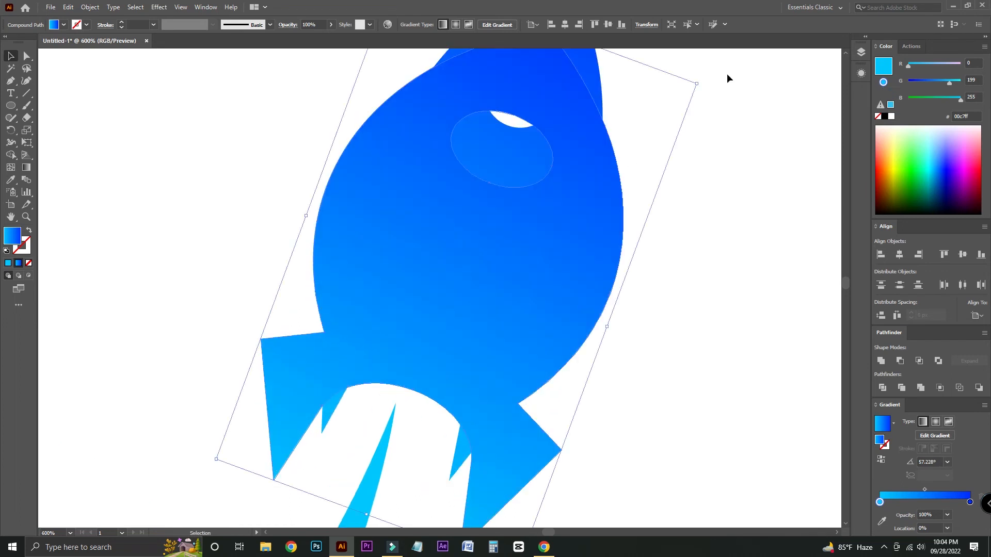
# Trim away the parts of the widened copy that extend beyond the original rocket's outline with the Shape Builder.
pyautogui.keyDown('shift'); pyautogui.click(490, 149); pyautogui.keyUp('shift')
pyautogui.click(12, 155)
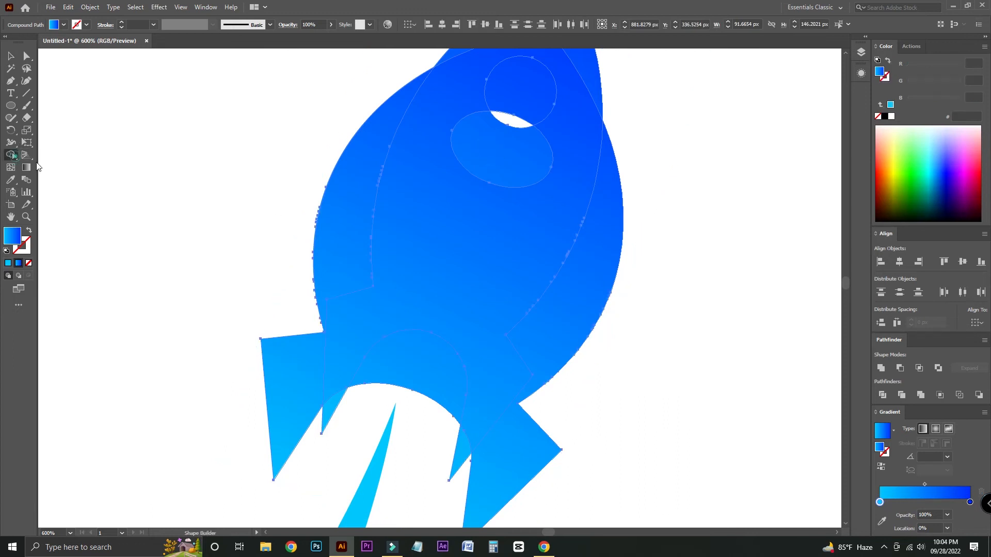
pyautogui.keyDown('alt'); pyautogui.click(342, 213); pyautogui.keyUp('alt')
pyautogui.keyDown('alt'); pyautogui.click(557, 331); pyautogui.keyUp('alt')
pyautogui.keyDown('alt'); pyautogui.click(423, 369); pyautogui.keyUp('alt')
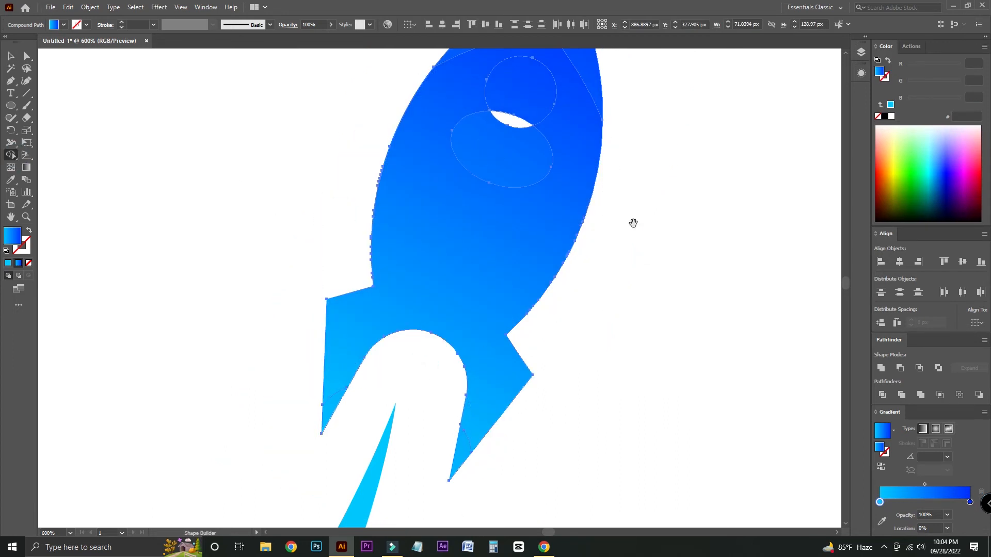
# Clear the overlap inside the original round window and merge the body regions below the nose with the Shape Builder.
pyautogui.scroll(3, 632, 222)
pyautogui.keyDown('alt'); pyautogui.click(505, 240); pyautogui.keyUp('alt')
pyautogui.moveTo(522, 301)
pyautogui.mouseDown()
pyautogui.moveTo(537, 307)
pyautogui.moveTo(485, 309)
pyautogui.mouseUp()
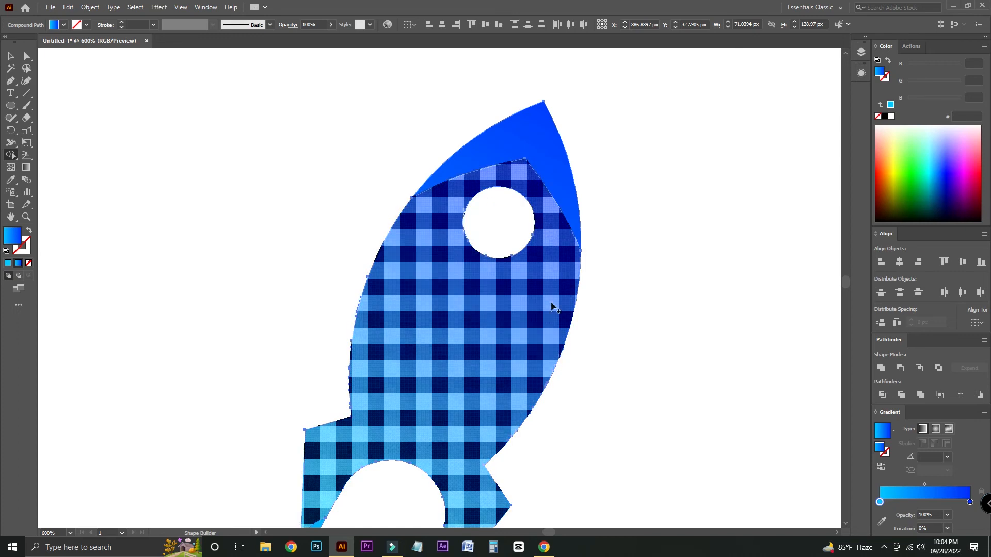
pyautogui.click(8, 56)
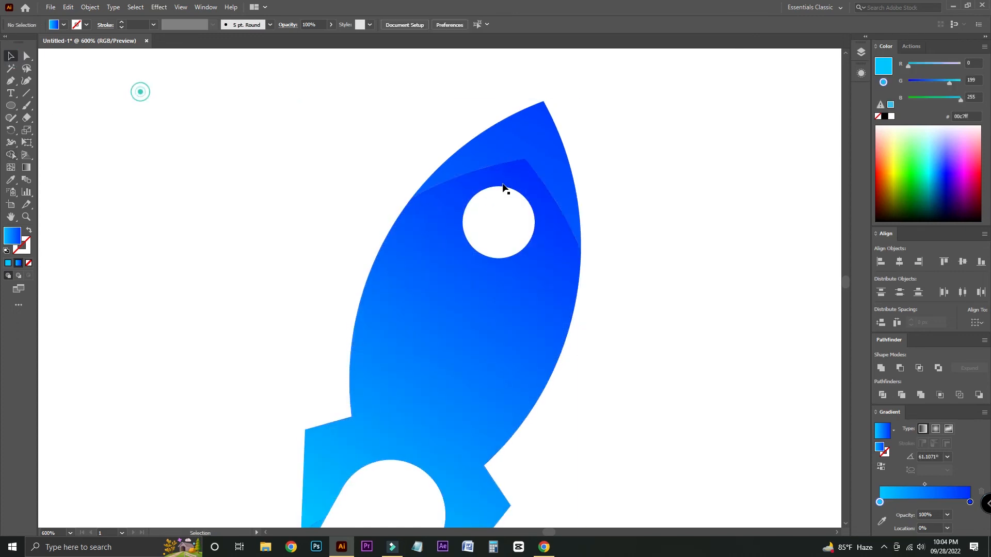
# Change the gradient of the separate nose and fin-tip piece to radial.
pyautogui.click(534, 125)
pyautogui.moveTo(542, 139); pyautogui.dragTo(605, 105)
pyautogui.hotkey('ctrl', 'z')
pyautogui.moveTo(604, 264); pyautogui.dragTo(622, 113)
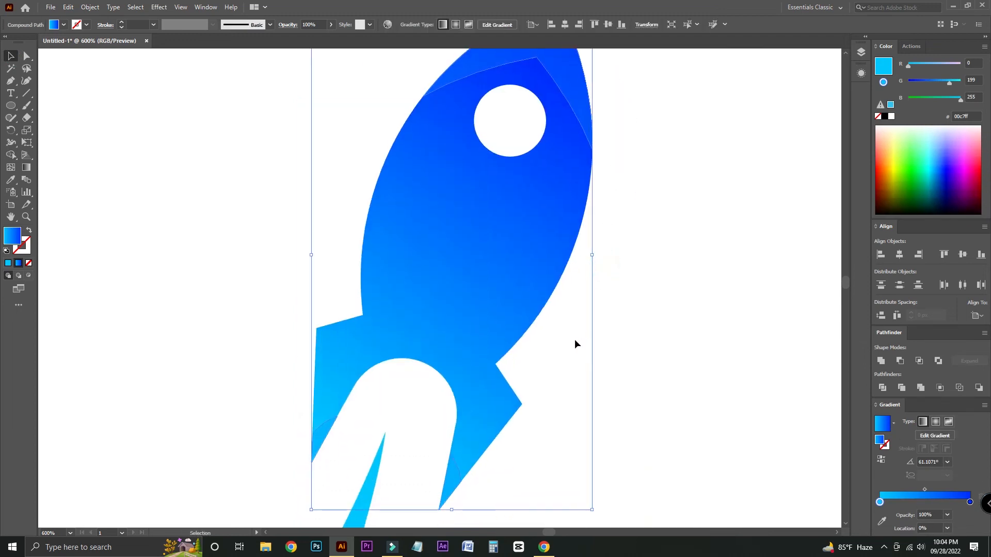
pyautogui.scroll(2, 576, 198)
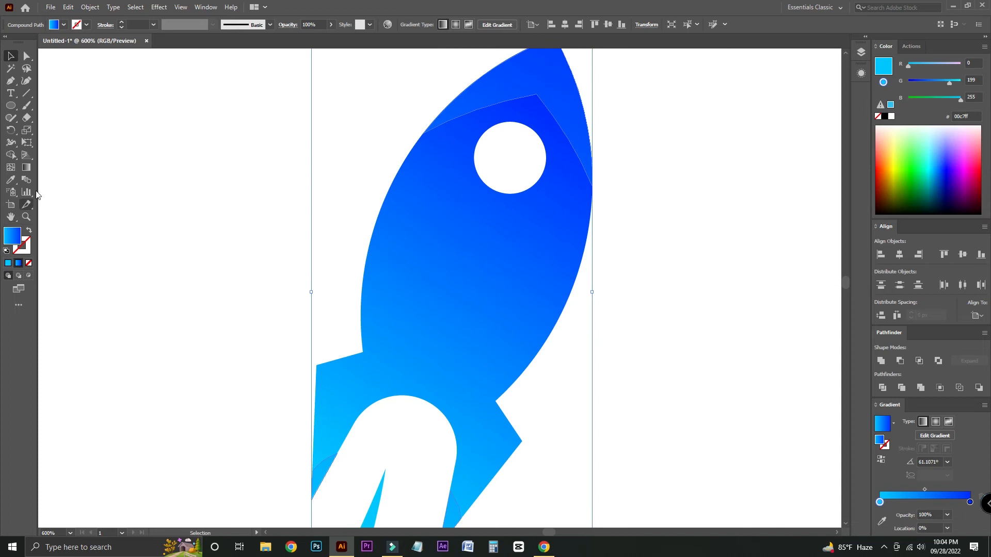
pyautogui.click(26, 167)
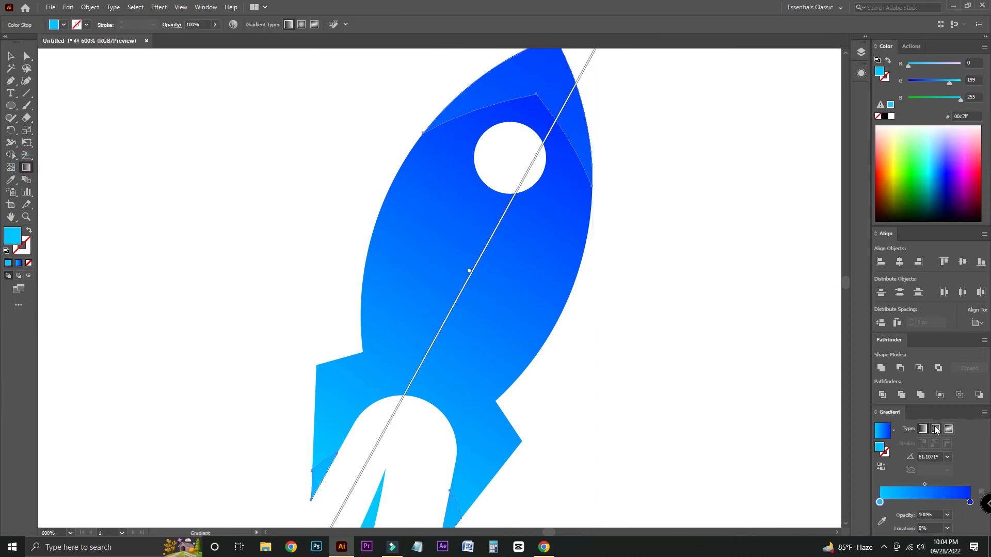
pyautogui.click(936, 429)
pyautogui.click(13, 56)
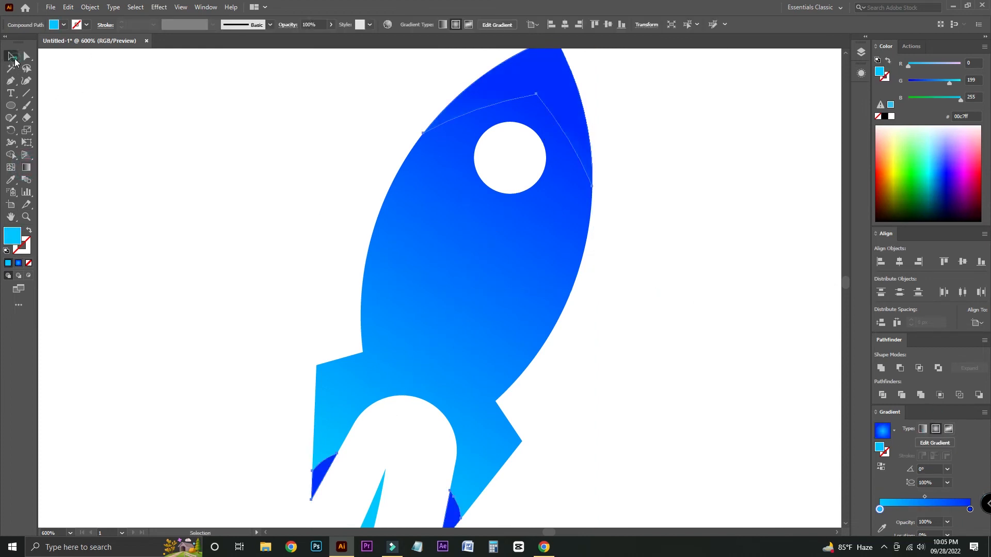
pyautogui.click(72, 93)
# Examine the rocket's darker nose and fin tips together with the cloud at different magnifications.
pyautogui.hotkey('ctrl', '-')
pyautogui.hotkey('ctrl', '-')
pyautogui.hotkey('ctrl', '-')
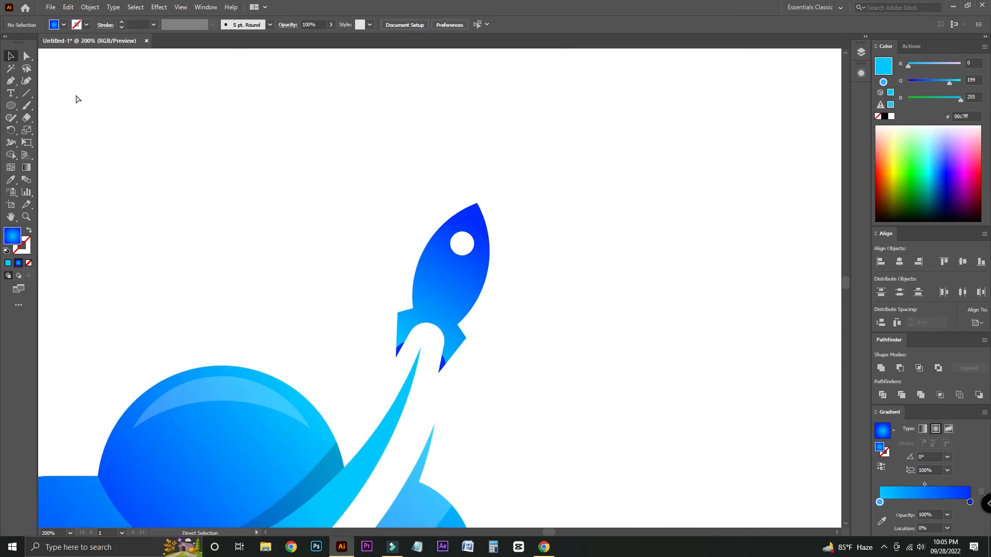
pyautogui.hotkey('ctrl', '+')
pyautogui.hotkey('ctrl', '-')
pyautogui.hotkey('ctrl', '-')
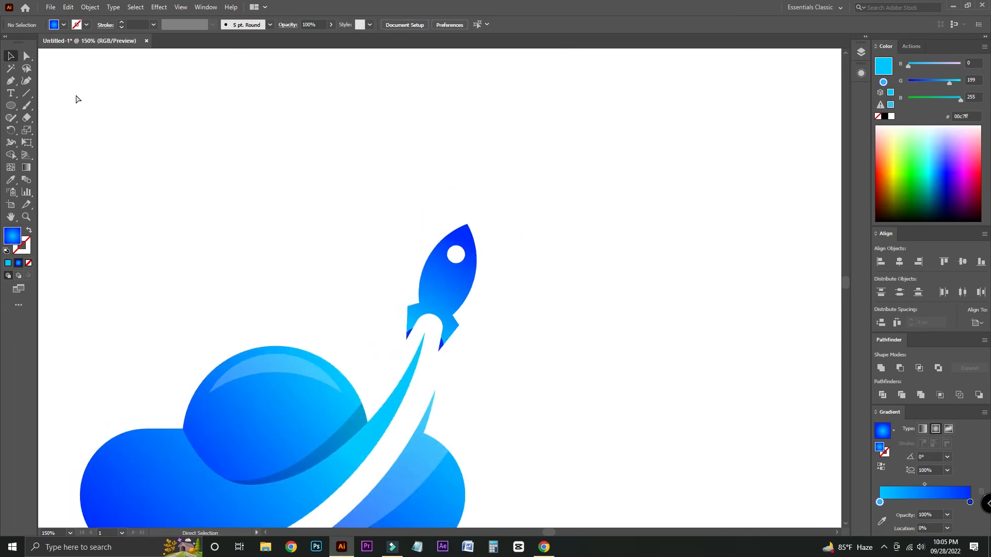
pyautogui.moveTo(309, 236); pyautogui.dragTo(372, 60)
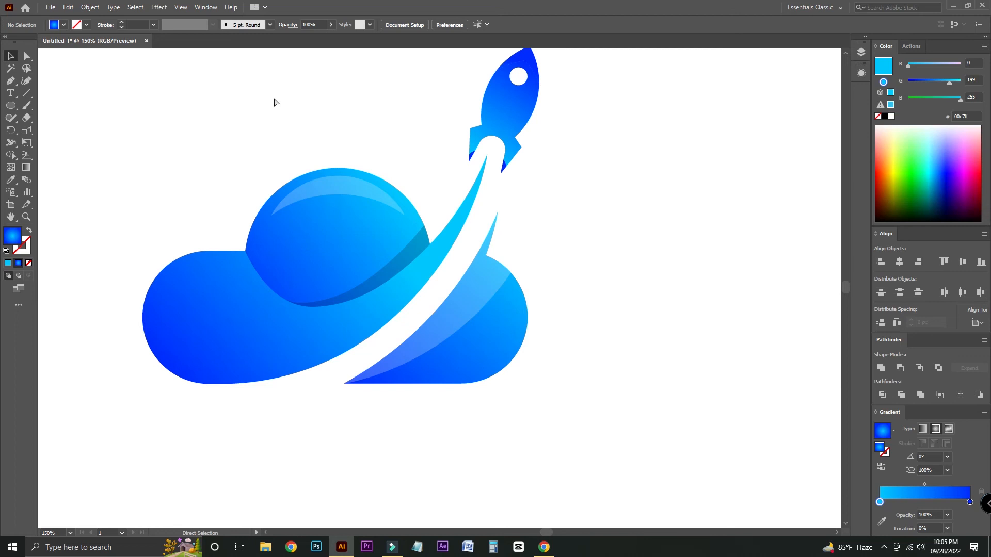
pyautogui.hotkey('ctrl', '-')
pyautogui.hotkey('ctrl', '+')
pyautogui.hotkey('ctrl', '+')
pyautogui.moveTo(294, 150); pyautogui.dragTo(156, 356)
# Copy the nose and fin-tip piece and paste the duplicate directly in front of it.
pyautogui.hotkey('ctrl', '+')
pyautogui.hotkey('ctrl', '+')
pyautogui.moveTo(637, 205); pyautogui.dragTo(664, 332)
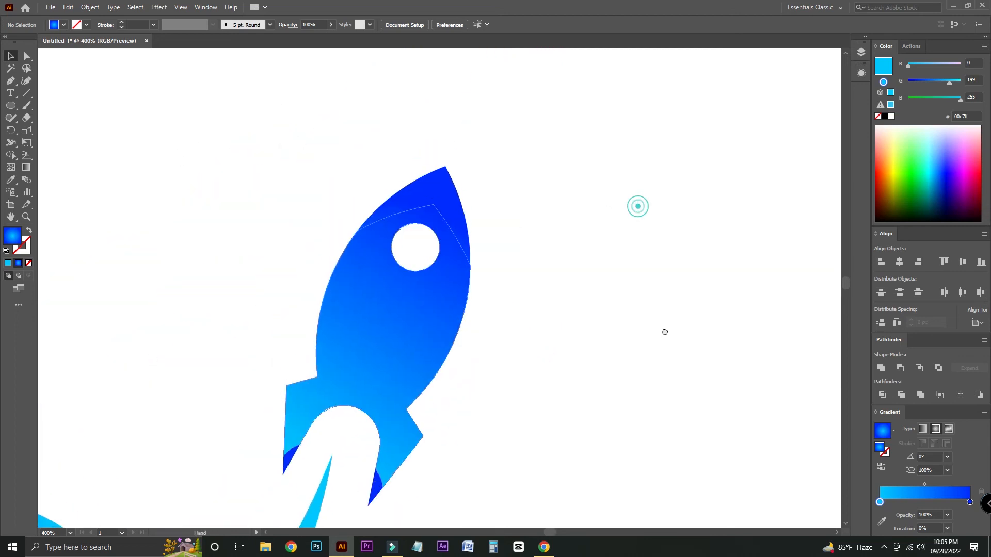
pyautogui.click(443, 180)
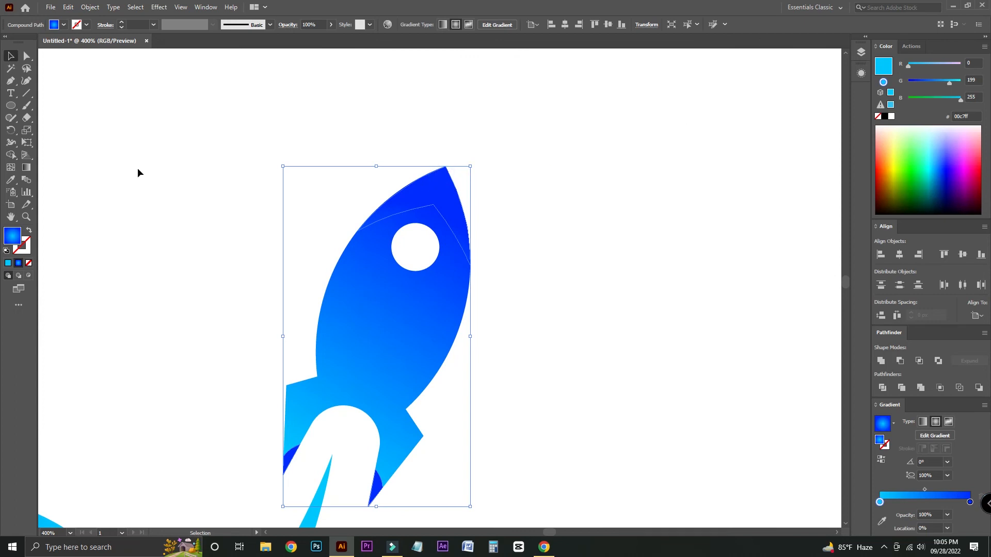
pyautogui.click(89, 7)
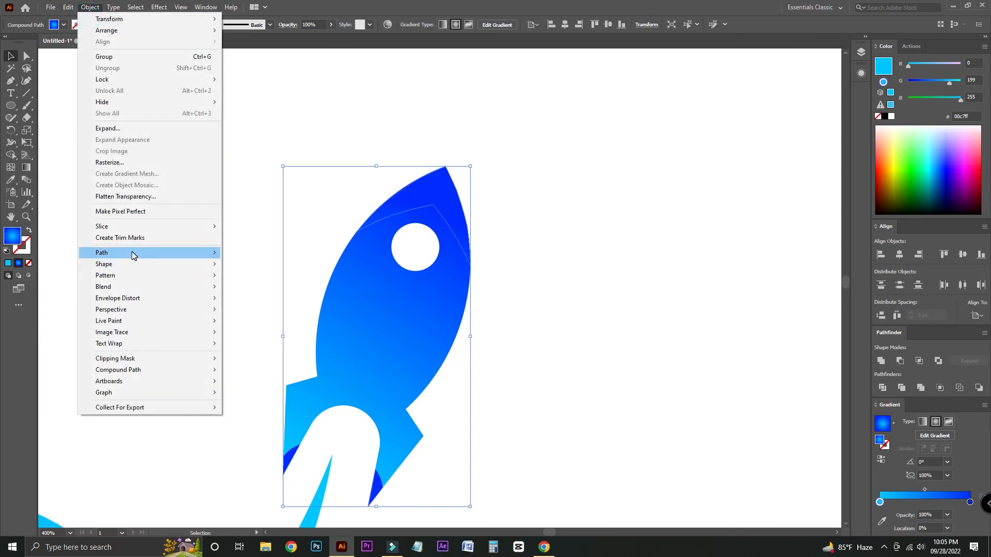
pyautogui.moveTo(67, 7)
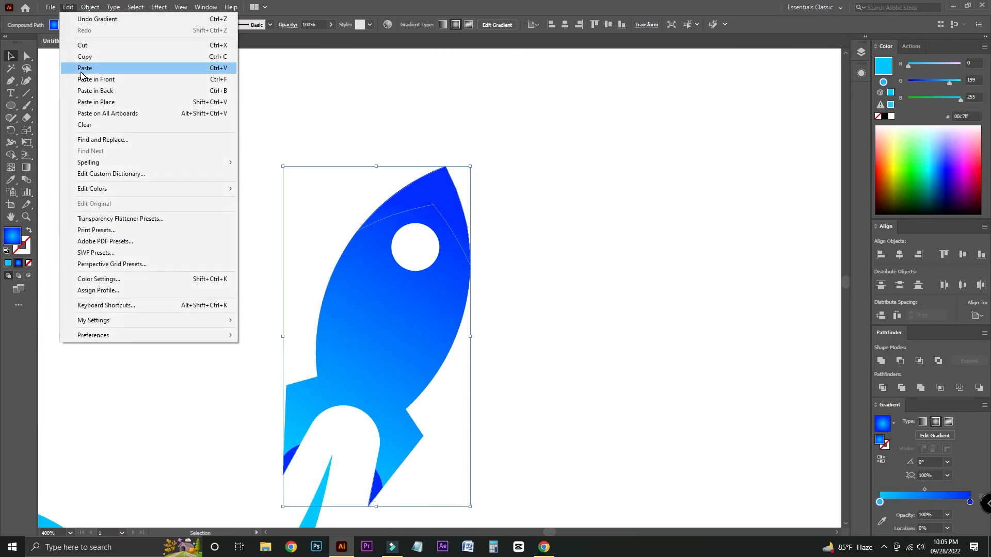
pyautogui.click(79, 59)
pyautogui.click(69, 8)
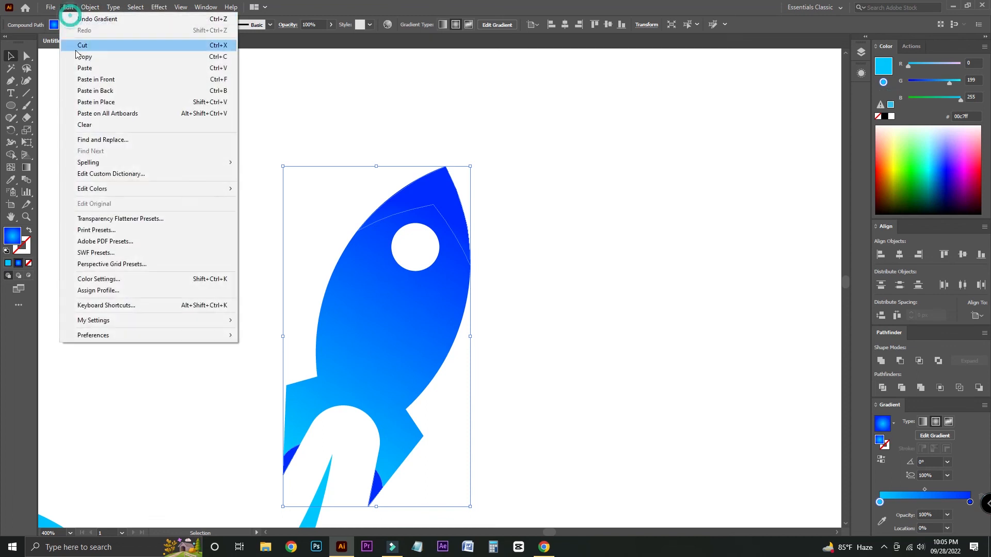
pyautogui.click(122, 81)
# Sample the cloud highlight with the Eyedropper to give the nose and fin-tip duplicate its translucent white fill at 23% opacity.
pyautogui.click(12, 179)
pyautogui.moveTo(110, 220); pyautogui.dragTo(201, 73)
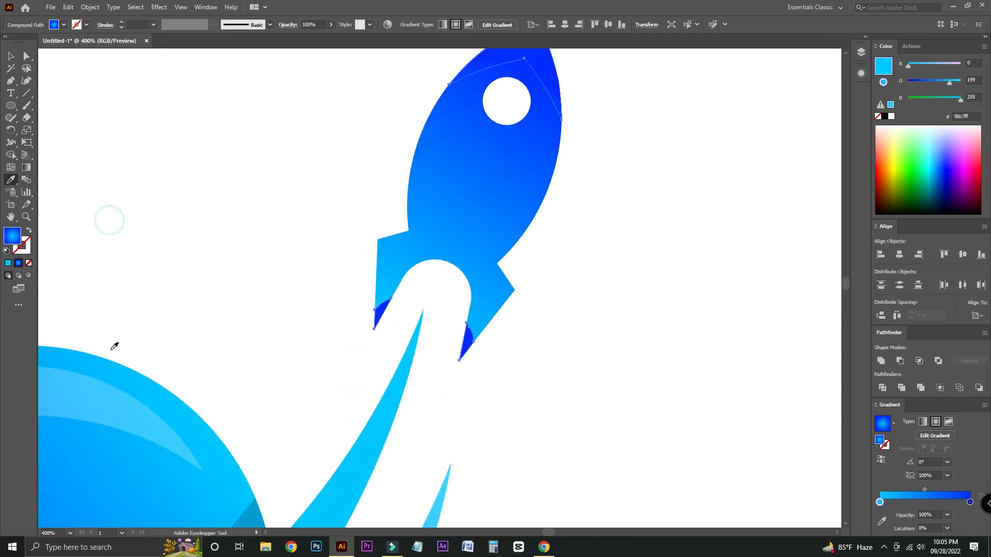
pyautogui.click(91, 387)
pyautogui.click(11, 56)
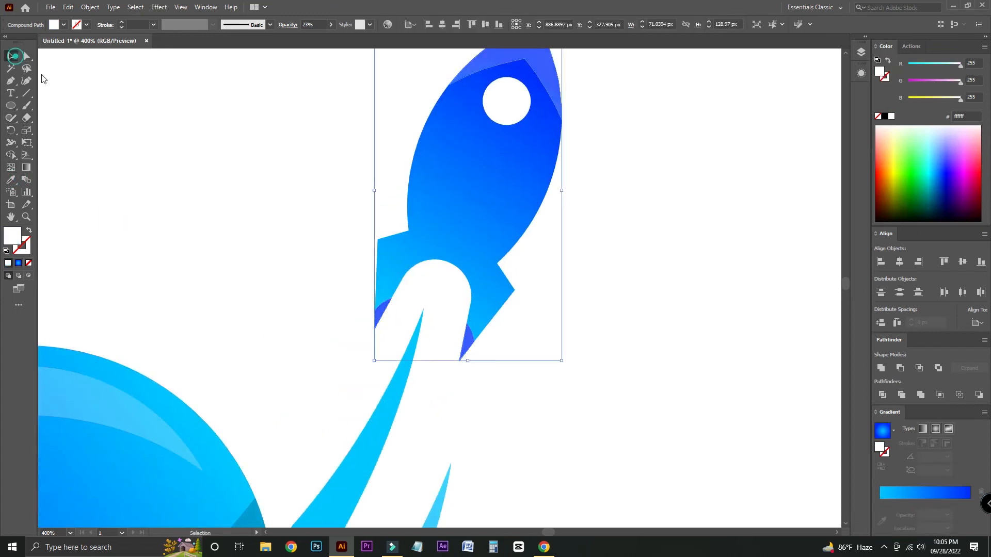
pyautogui.click(100, 102)
# Place a line of placeholder point text below the cloud and scale it up to about 113 pt.
pyautogui.hotkey('ctrl', '-')
pyautogui.hotkey('ctrl', '-')
pyautogui.hotkey('ctrl', '-')
pyautogui.moveTo(244, 149); pyautogui.dragTo(270, 107)
pyautogui.hotkey('ctrl', '-')
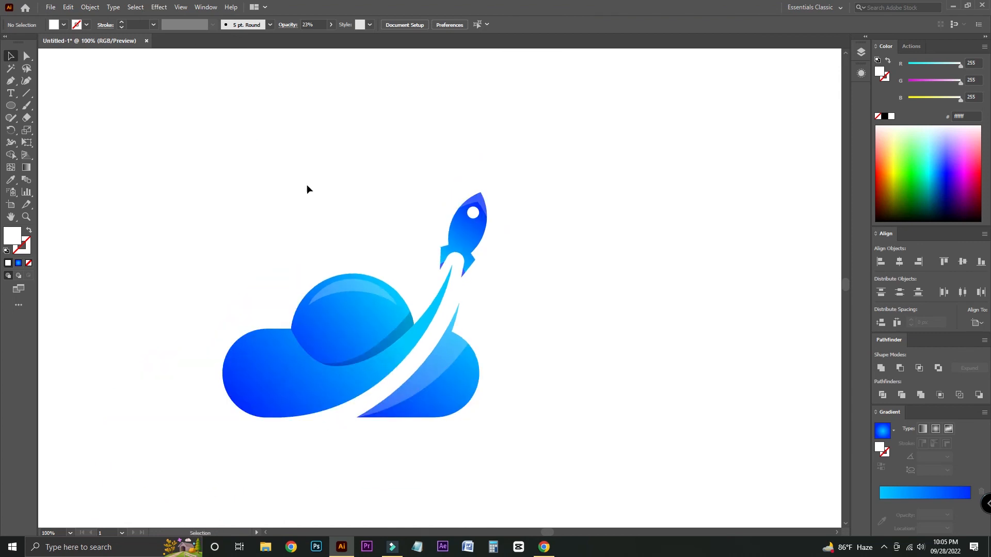
pyautogui.moveTo(225, 221); pyautogui.dragTo(282, 77)
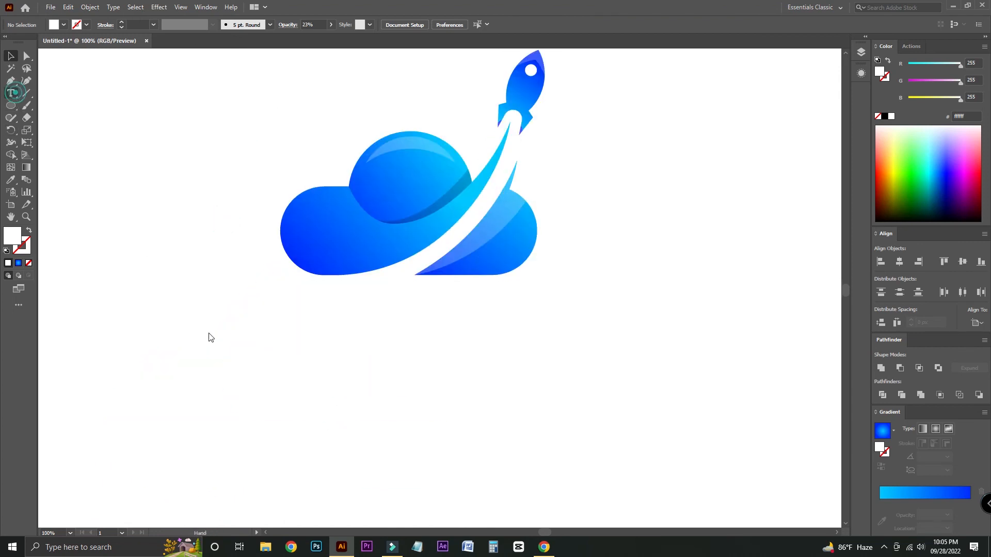
pyautogui.click(232, 338)
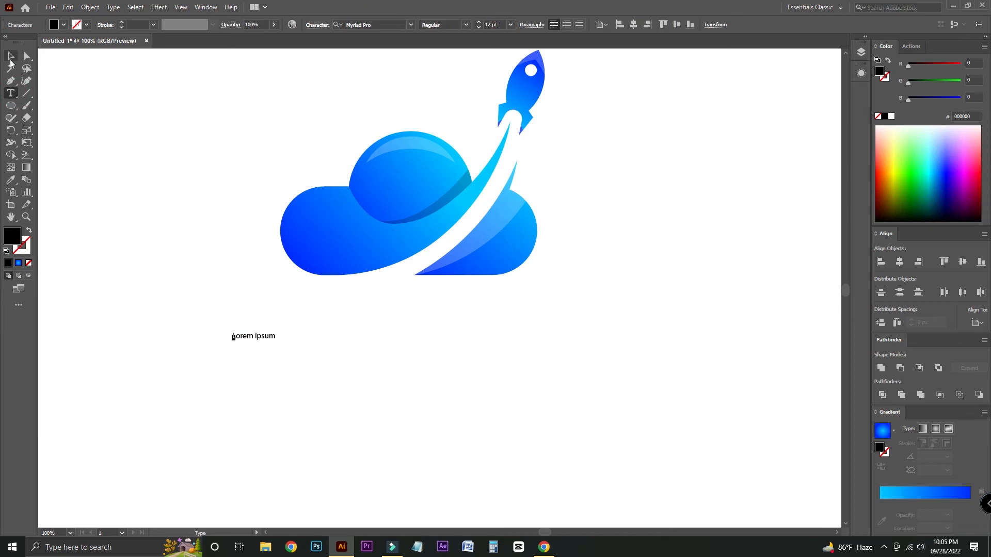
pyautogui.click(184, 329)
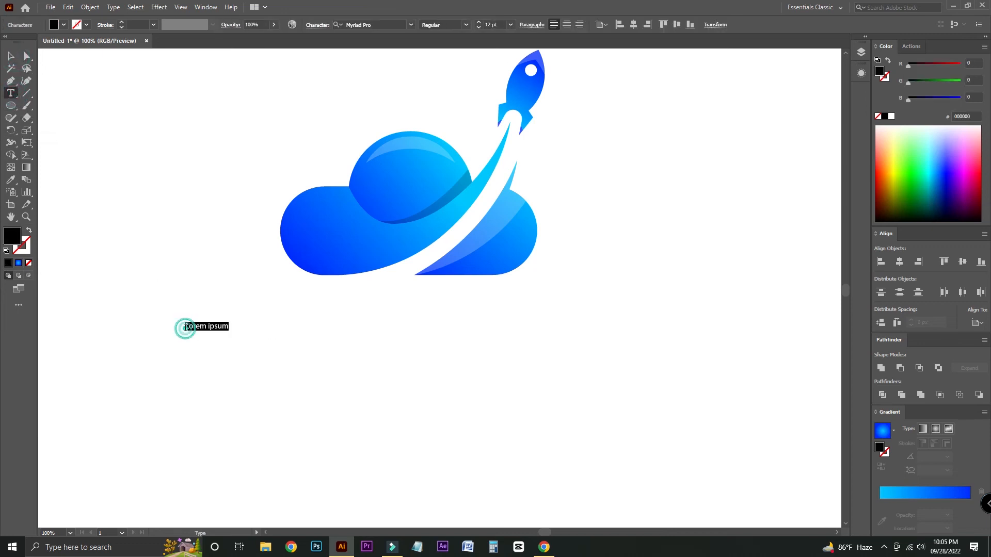
pyautogui.click(9, 53)
pyautogui.moveTo(227, 331); pyautogui.dragTo(591, 431)
# Replace the placeholder text with CLOUD LOGO in capitals.
pyautogui.hotkey('ctrl', '=')
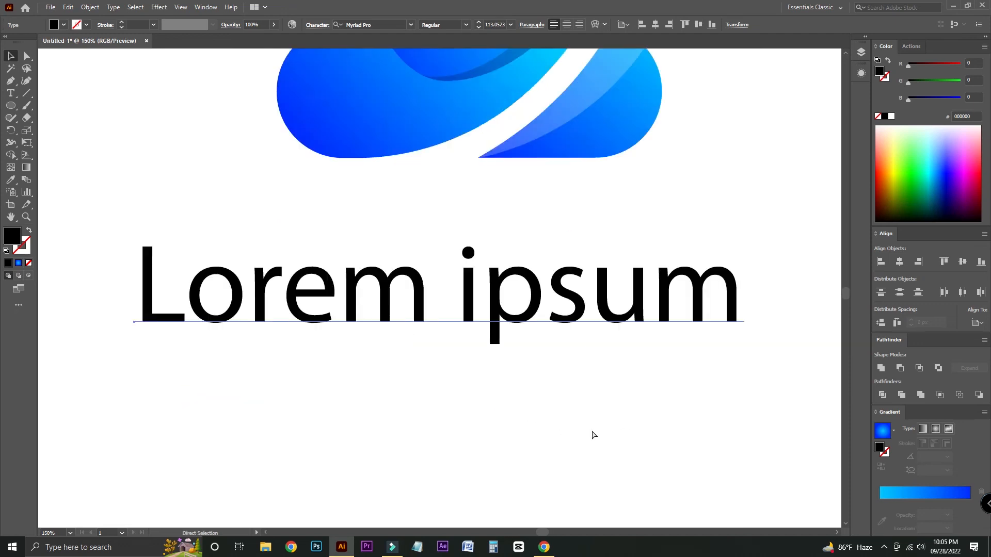
pyautogui.click(11, 93)
pyautogui.moveTo(156, 282); pyautogui.dragTo(751, 284)
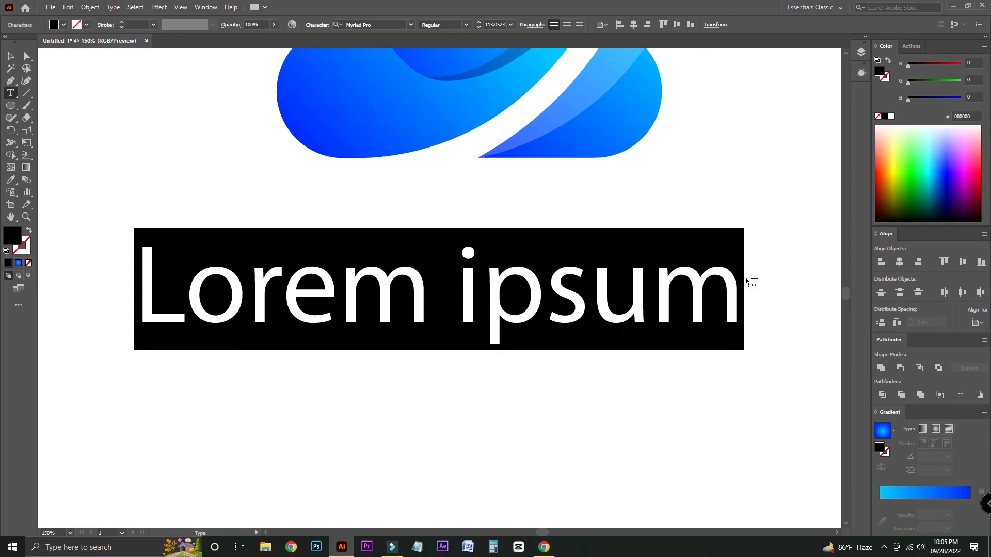
pyautogui.write('Clo')
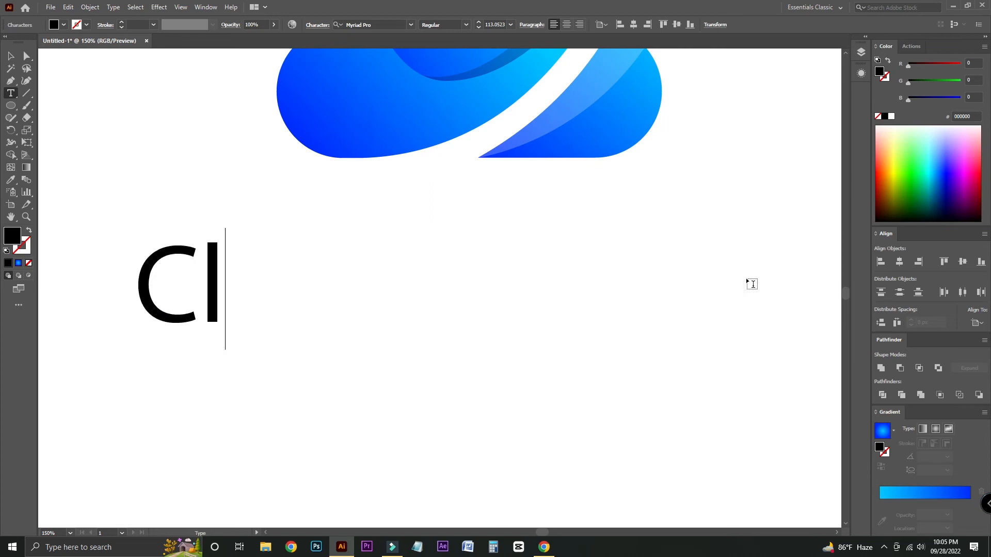
pyautogui.press('BackSpace')
pyautogui.press('BackSpace')
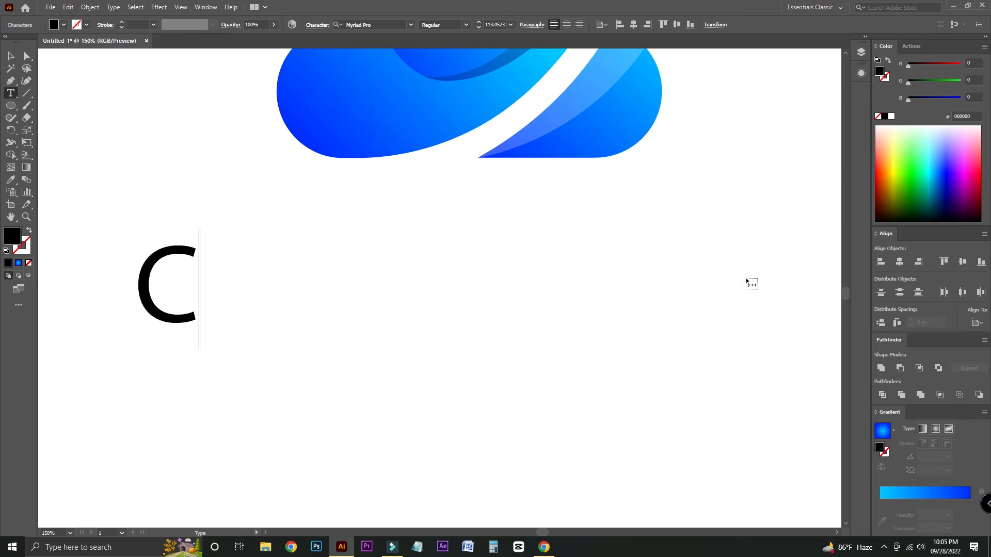
pyautogui.write('LO')
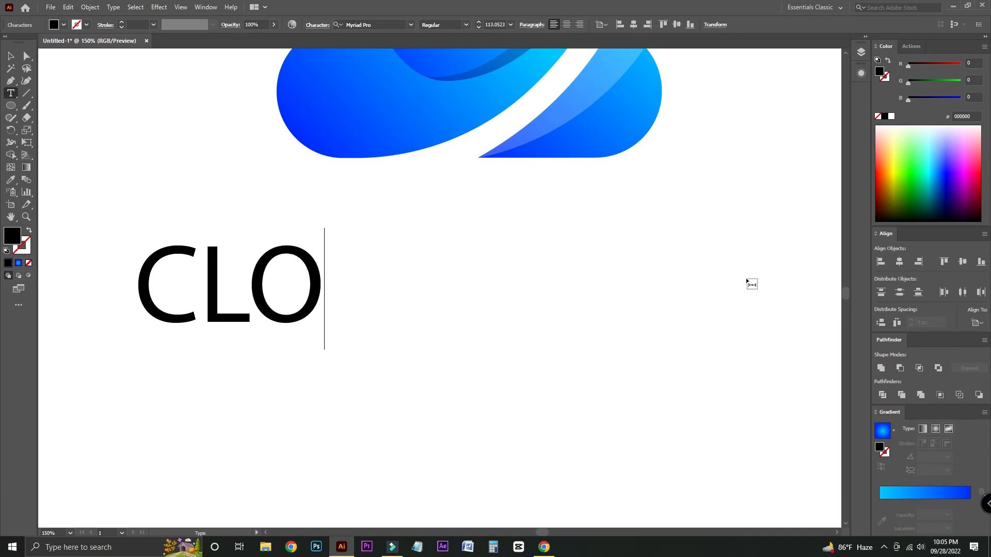
pyautogui.write('UD LOGO')
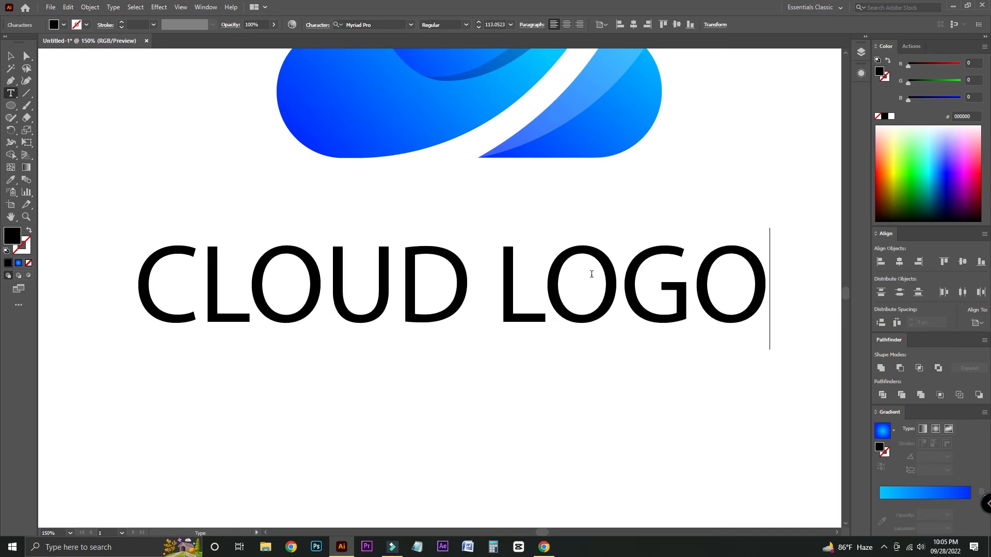
# Change the CLOUD LOGO font to And Then It Ends and move the text slightly up towards the cloud.
pyautogui.scroll(5, 473, 235)
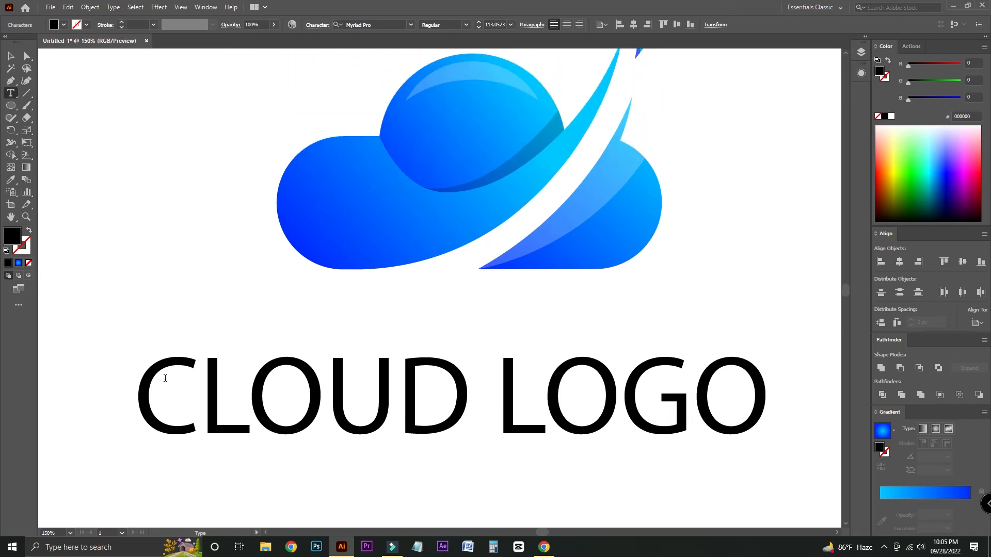
pyautogui.click(14, 53)
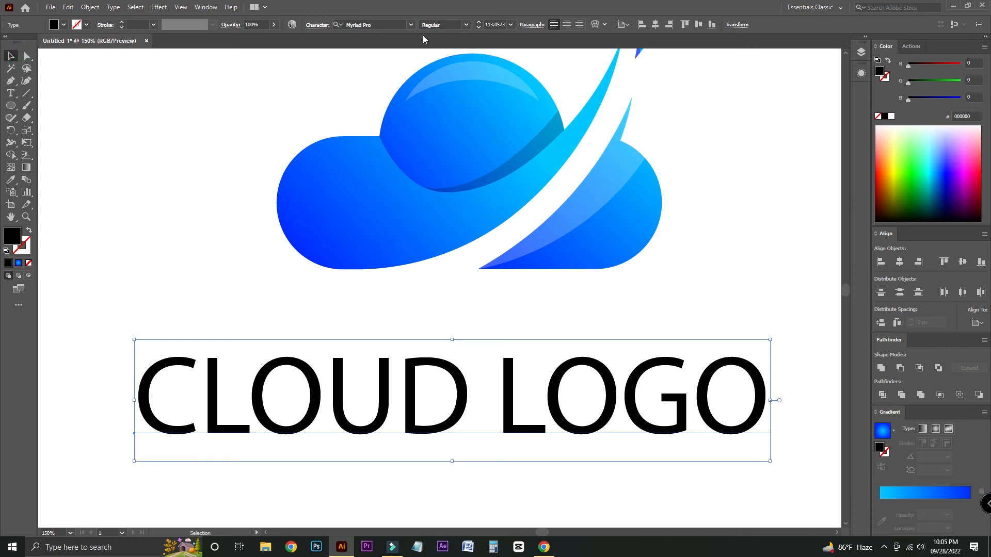
pyautogui.click(411, 24)
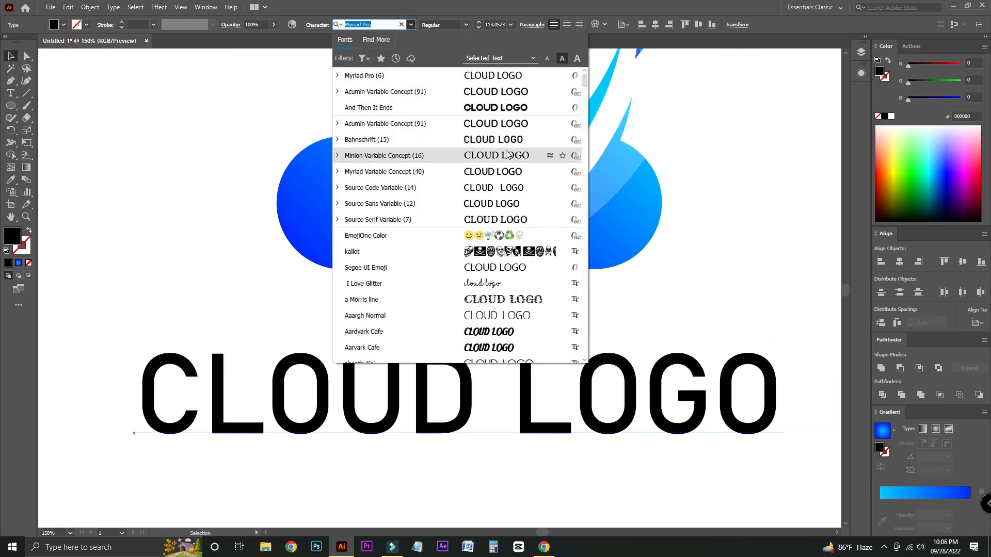
pyautogui.click(494, 109)
pyautogui.moveTo(508, 410); pyautogui.dragTo(509, 391)
# Convert the CLOUD LOGO text to outlines, scale it down, and position it just beneath the cloud.
pyautogui.rightClick(517, 344)
pyautogui.click(561, 202)
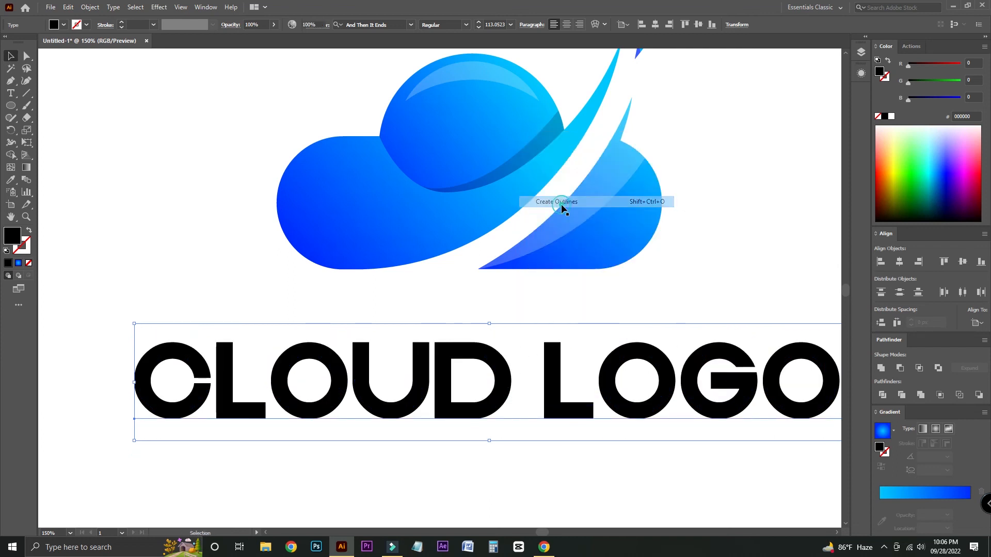
pyautogui.hotkey('ctrl', '-')
pyautogui.moveTo(678, 317); pyautogui.dragTo(606, 306)
pyautogui.moveTo(476, 298)
pyautogui.mouseDown()
pyautogui.moveTo(476, 263)
pyautogui.moveTo(521, 260)
pyautogui.mouseUp()
# Select all the cloud pieces and group them.
pyautogui.keyDown('shift'); pyautogui.click(510, 193); pyautogui.keyUp('shift')
pyautogui.click(612, 169)
pyautogui.scroll(1, 302, 119)
pyautogui.scroll(3, 302, 118)
pyautogui.moveTo(591, 276); pyautogui.dragTo(256, 193)
pyautogui.rightClick(422, 248)
pyautogui.click(460, 308)
# Centre the lettering horizontally on the cloud group and move it up about 7 px.
pyautogui.keyDown('shift'); pyautogui.click(476, 367); pyautogui.keyUp('shift')
pyautogui.click(501, 305)
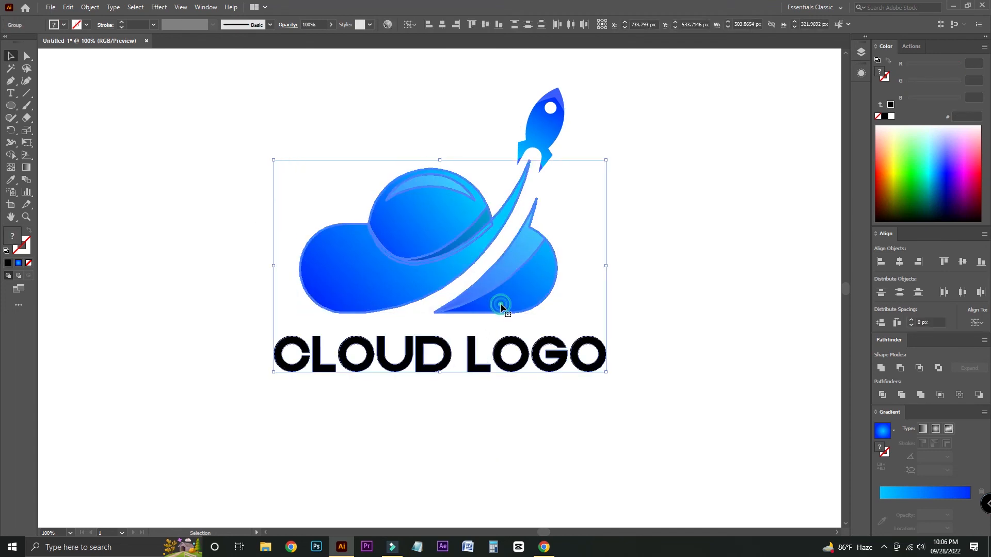
pyautogui.click(442, 26)
pyautogui.click(718, 172)
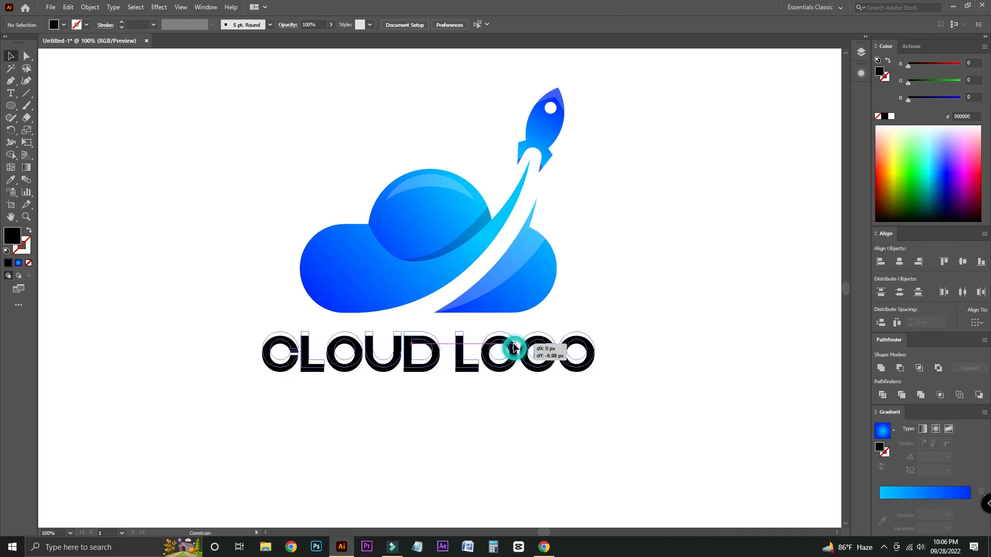
pyautogui.click(514, 353)
pyautogui.click(618, 263)
# Fill the hole of the O in CLOUD with the Shape Builder to make a solid disc.
pyautogui.hotkey('ctrl', '=')
pyautogui.hotkey('ctrl', '=')
pyautogui.hotkey('ctrl', '=')
pyautogui.moveTo(190, 382); pyautogui.dragTo(346, 206)
pyautogui.hotkey('ctrl', '=')
pyautogui.hotkey('ctrl', '=')
pyautogui.moveTo(189, 169); pyautogui.dragTo(295, 155)
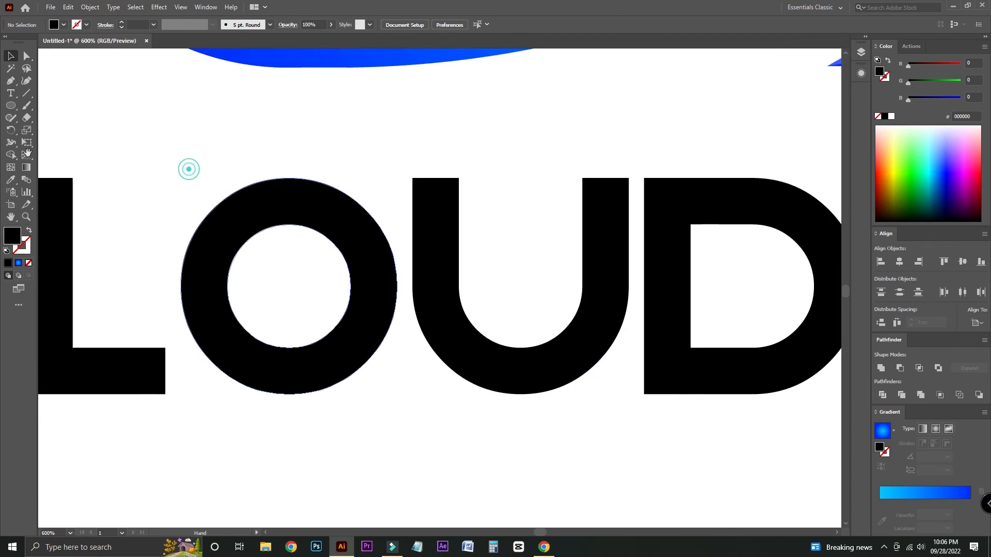
pyautogui.click(257, 223)
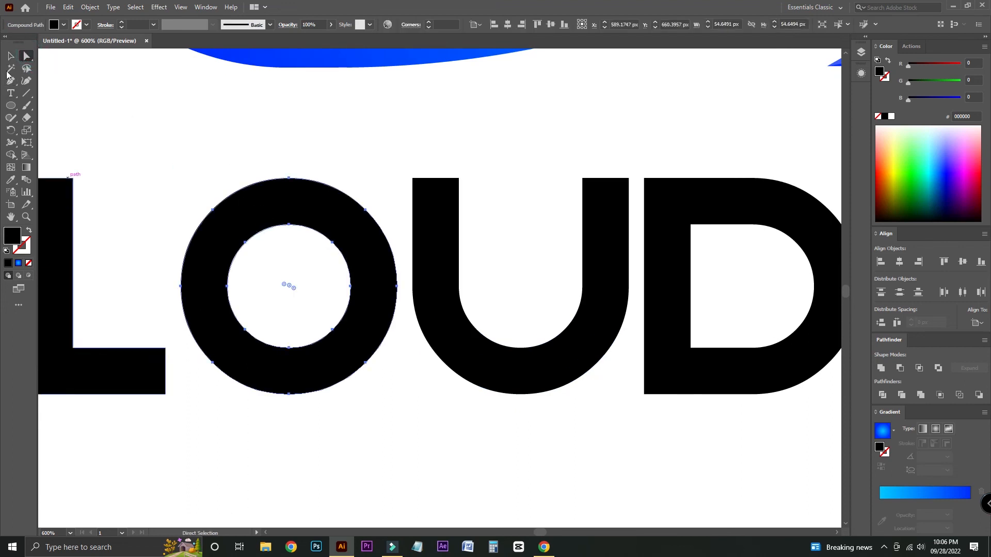
pyautogui.click(16, 161)
pyautogui.moveTo(257, 355)
pyautogui.mouseDown()
pyautogui.moveTo(289, 256)
pyautogui.moveTo(295, 354)
pyautogui.mouseUp()
# Ungroup the lettering, then try moving the solid disc separately and undo the move.
pyautogui.click(12, 57)
pyautogui.hotkey('ctrl', 'z')
pyautogui.rightClick(295, 246)
pyautogui.click(331, 332)
pyautogui.click(377, 175)
pyautogui.moveTo(303, 282); pyautogui.dragTo(310, 357)
pyautogui.hotkey('ctrl', 'z')
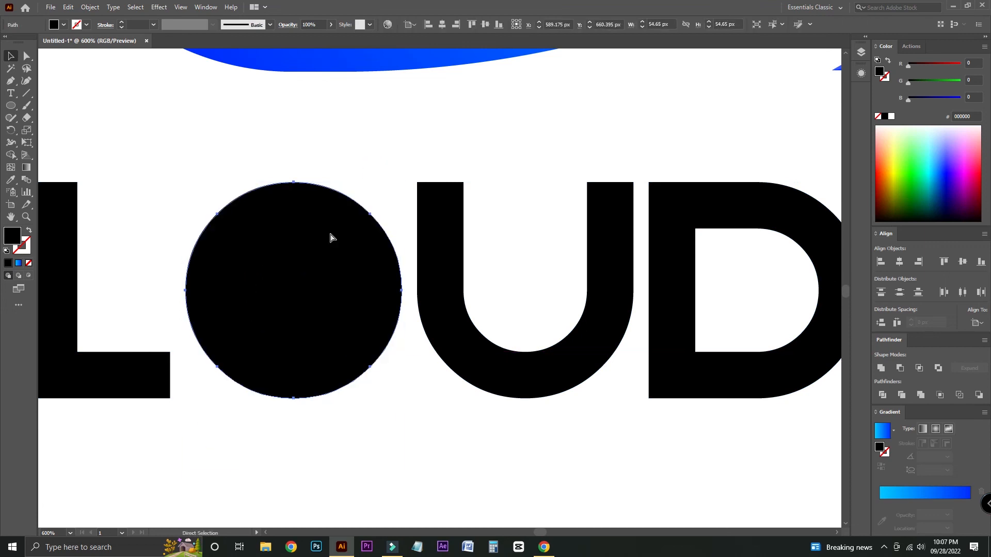
# Paste a copy of the disc in front and scale it to about two thirds of its size, keeping its bottom edge fixed.
pyautogui.click(69, 8)
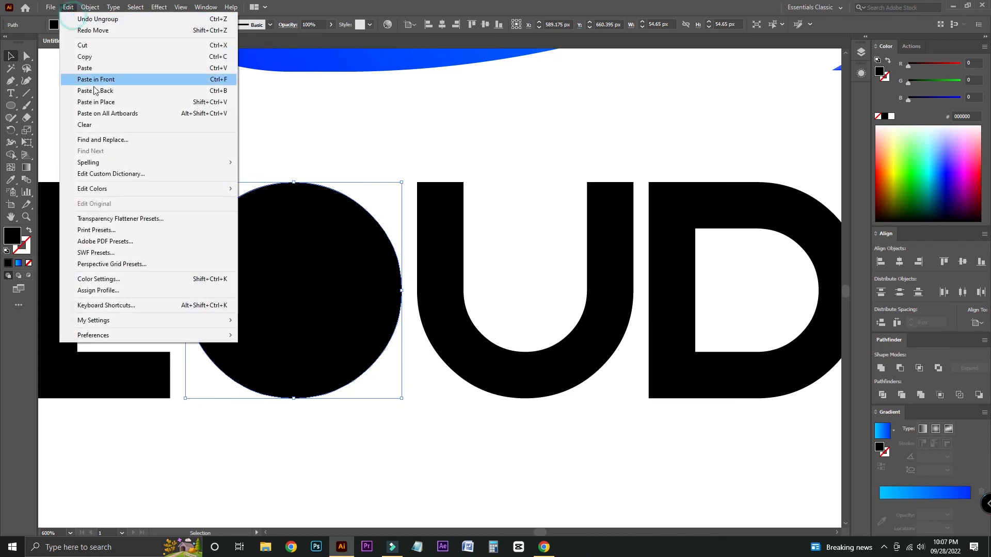
pyautogui.click(99, 58)
pyautogui.click(63, 7)
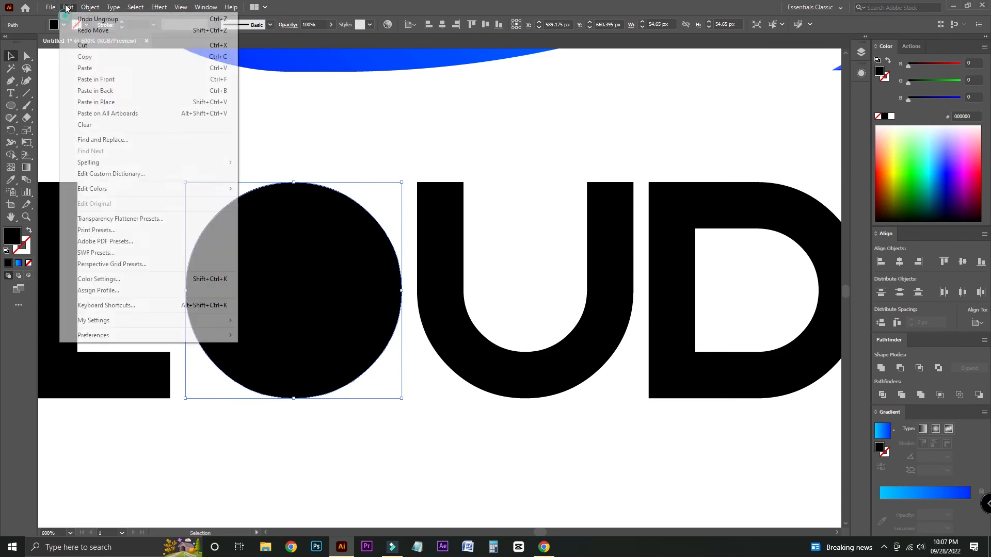
pyautogui.click(114, 81)
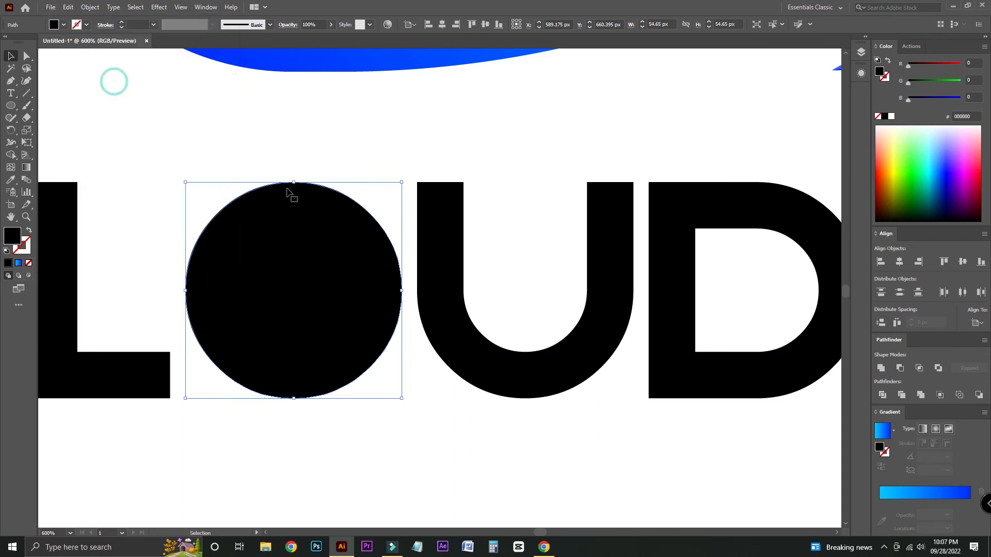
pyautogui.moveTo(295, 182); pyautogui.dragTo(299, 251)
# Cut the smaller disc out of the larger one with the Shape Builder to leave a crescent-shaped O.
pyautogui.keyDown('shift'); pyautogui.click(323, 210); pyautogui.keyUp('shift')
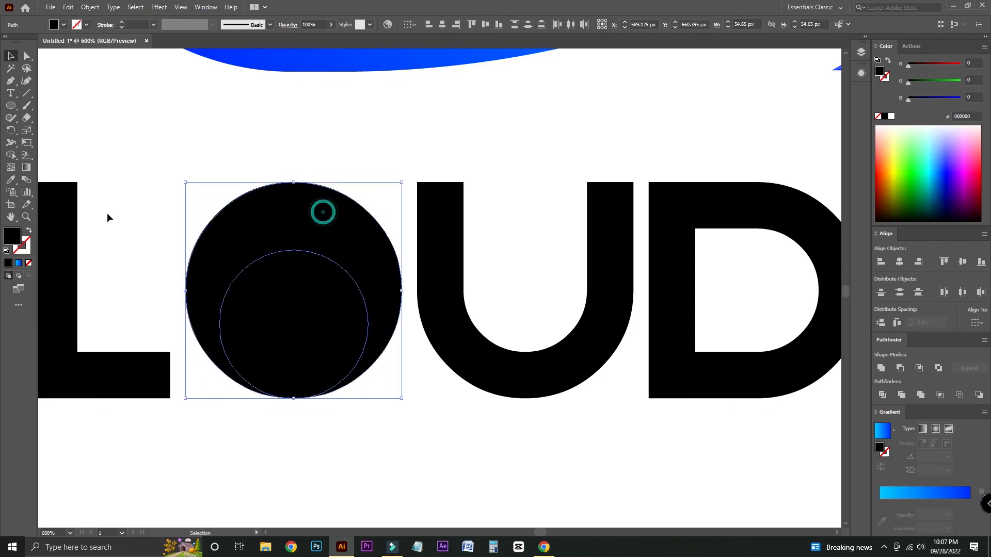
pyautogui.click(12, 155)
pyautogui.keyDown('alt'); pyautogui.click(298, 320); pyautogui.keyUp('alt')
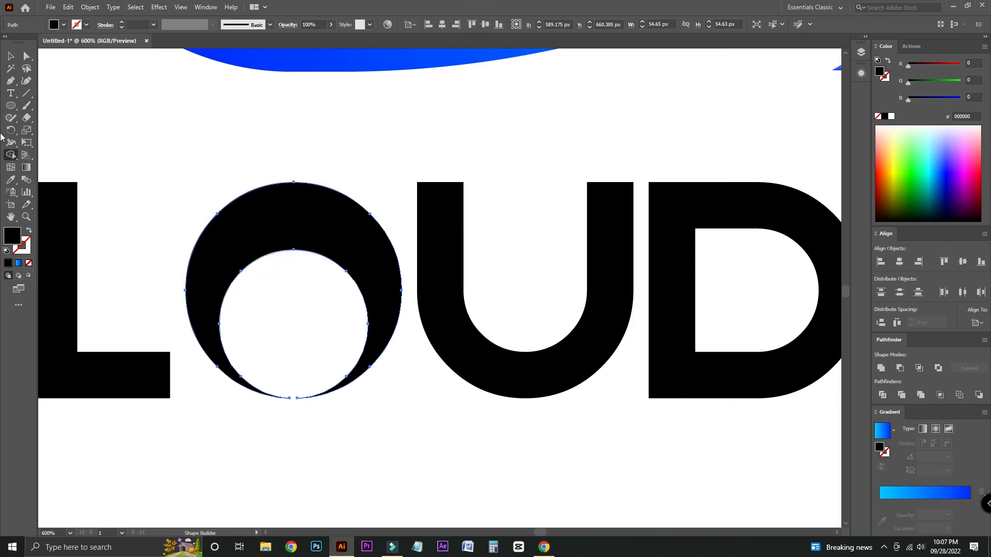
pyautogui.click(10, 55)
# Apply the cloud's blue gradient to the crescent O and run it vertically at -90°, light blue at the top.
pyautogui.click(10, 180)
pyautogui.scroll(1, 325, 80)
pyautogui.click(304, 92)
pyautogui.click(27, 167)
pyautogui.moveTo(294, 183); pyautogui.dragTo(317, 461)
pyautogui.click(11, 56)
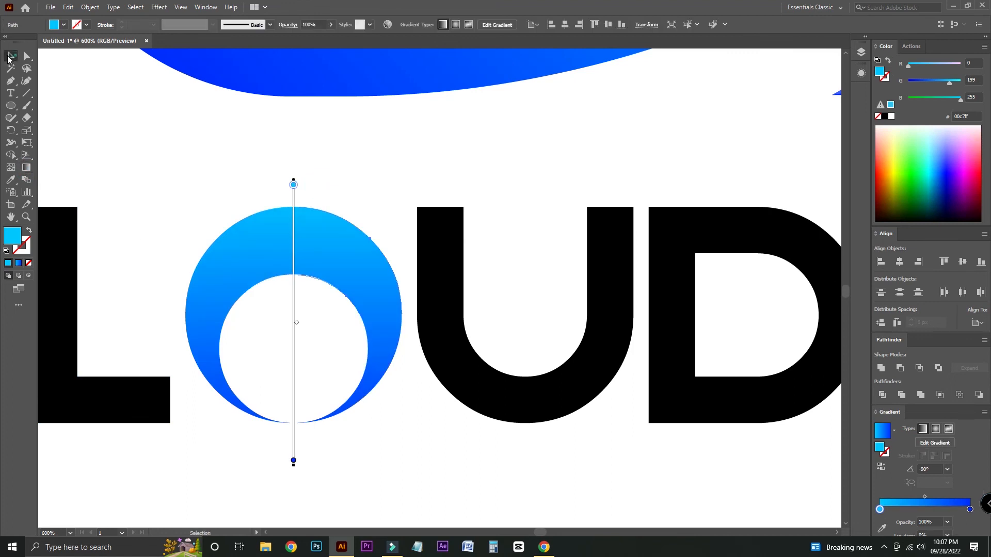
pyautogui.click(149, 96)
# Select the complete logo with its lettering and centre it horizontally and vertically on the artboard.
pyautogui.hotkey('ctrl', '-')
pyautogui.hotkey('ctrl', '-')
pyautogui.hotkey('ctrl', '-')
pyautogui.hotkey('ctrl', '-')
pyautogui.hotkey('ctrl', '-')
pyautogui.hotkey('ctrl', '-')
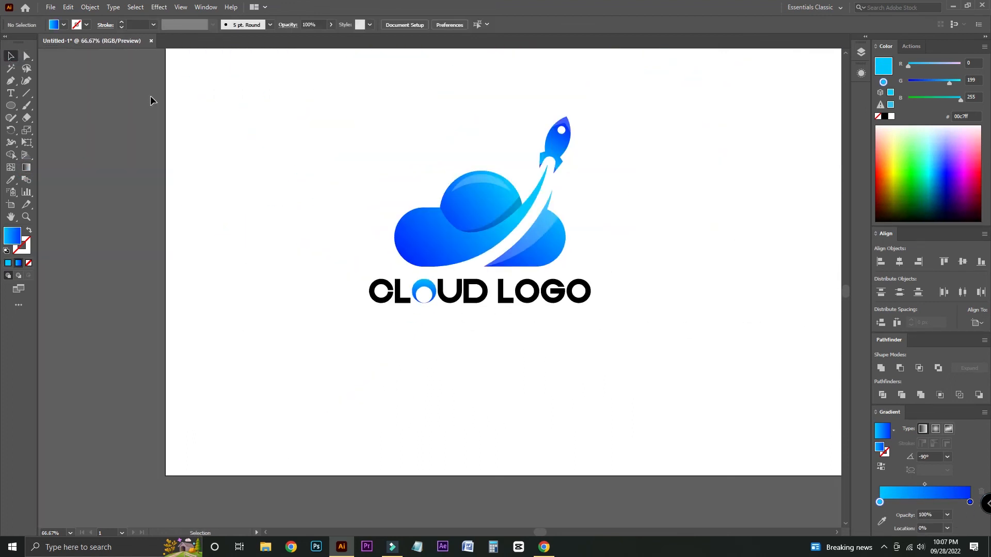
pyautogui.moveTo(413, 201); pyautogui.dragTo(348, 244)
pyautogui.moveTo(258, 136); pyautogui.dragTo(577, 398)
pyautogui.press('a')
pyautogui.click(444, 27)
pyautogui.click(484, 24)
pyautogui.click(458, 117)
pyautogui.moveTo(428, 159); pyautogui.dragTo(300, 129)
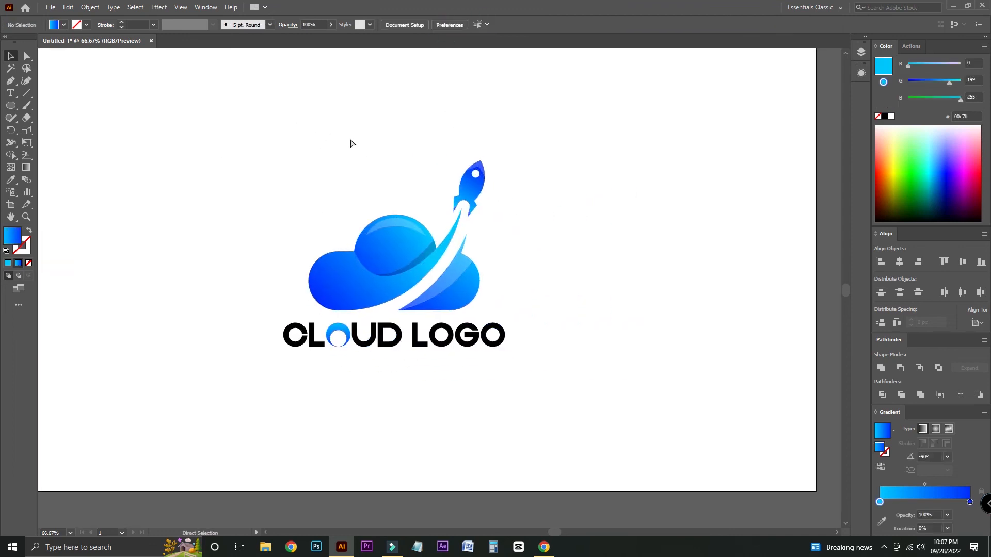